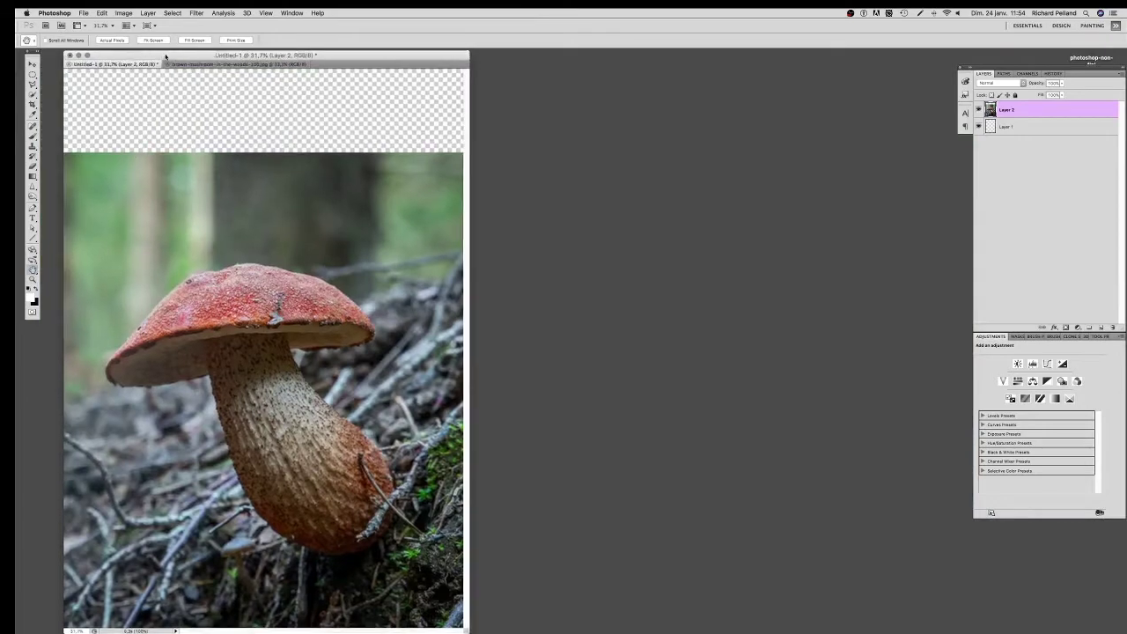
Step: Pan the Untitled-1 window to bring the placed mushroom photo on Layer 2 into view
drag(159, 55, 360, 55)
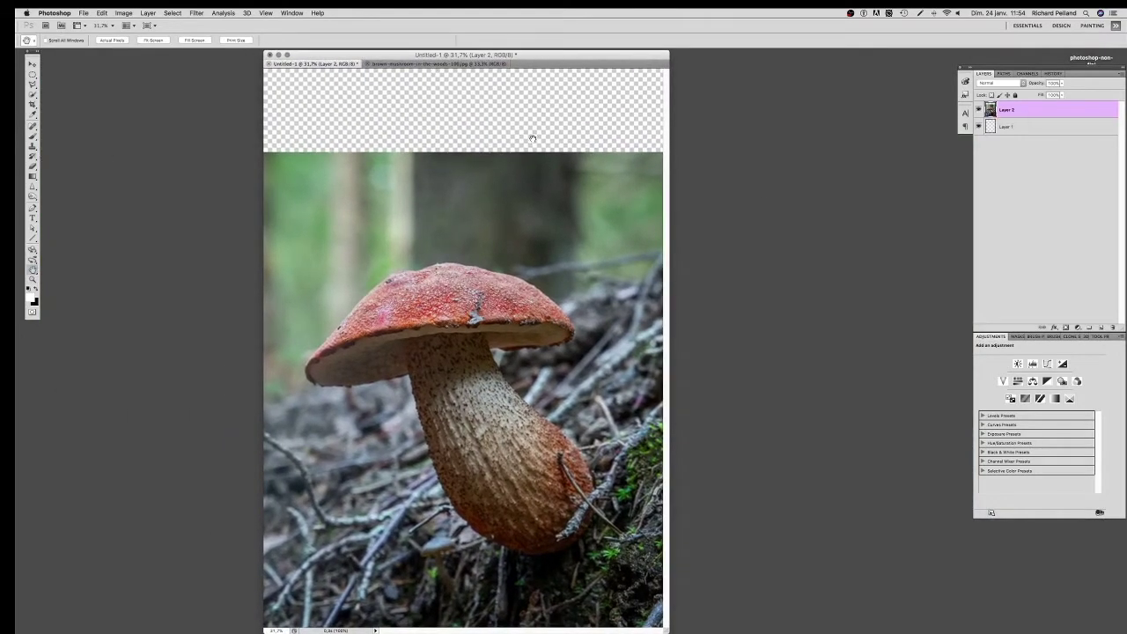
key(w)
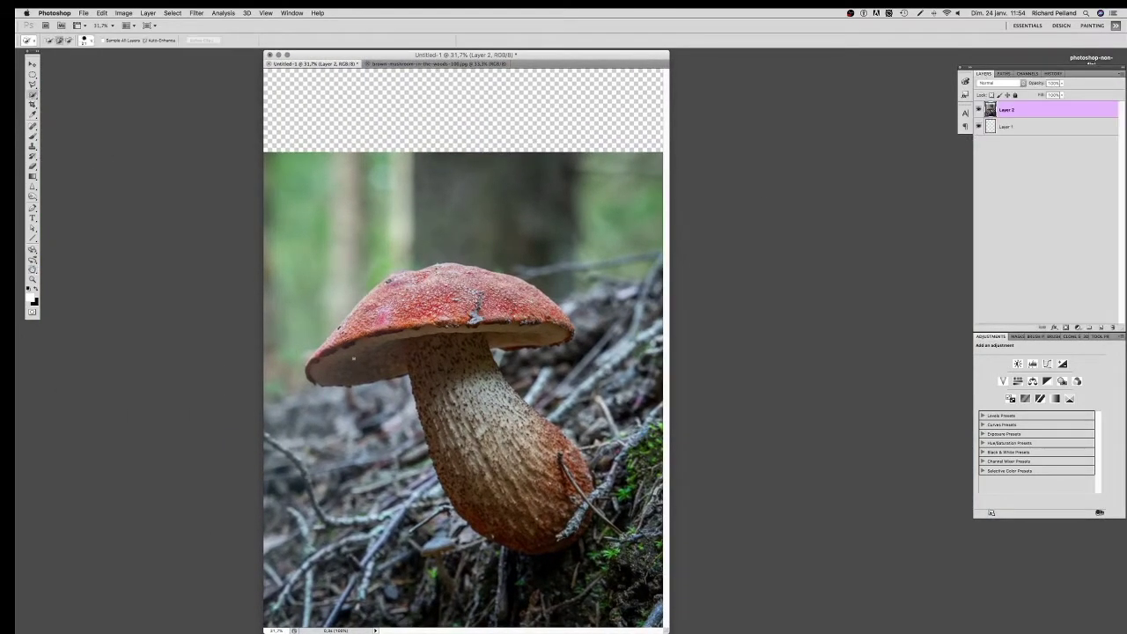
Step: Quick-select the mushroom cap and stem, then enter Quick Mask to refine it
drag(546, 525, 493, 440)
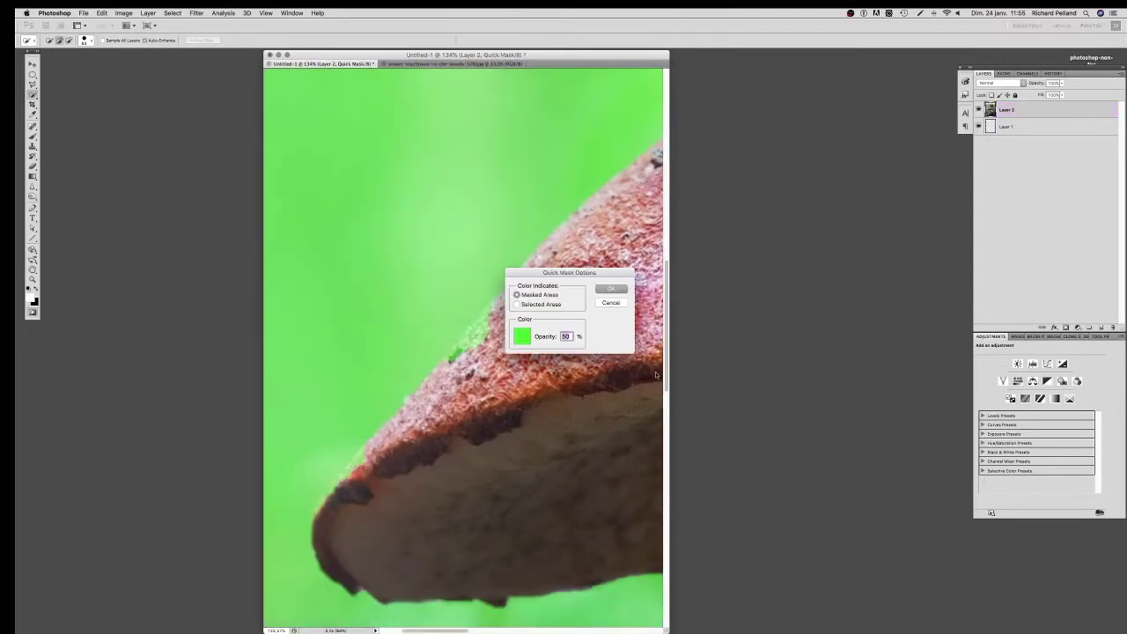
click(611, 302)
key(b)
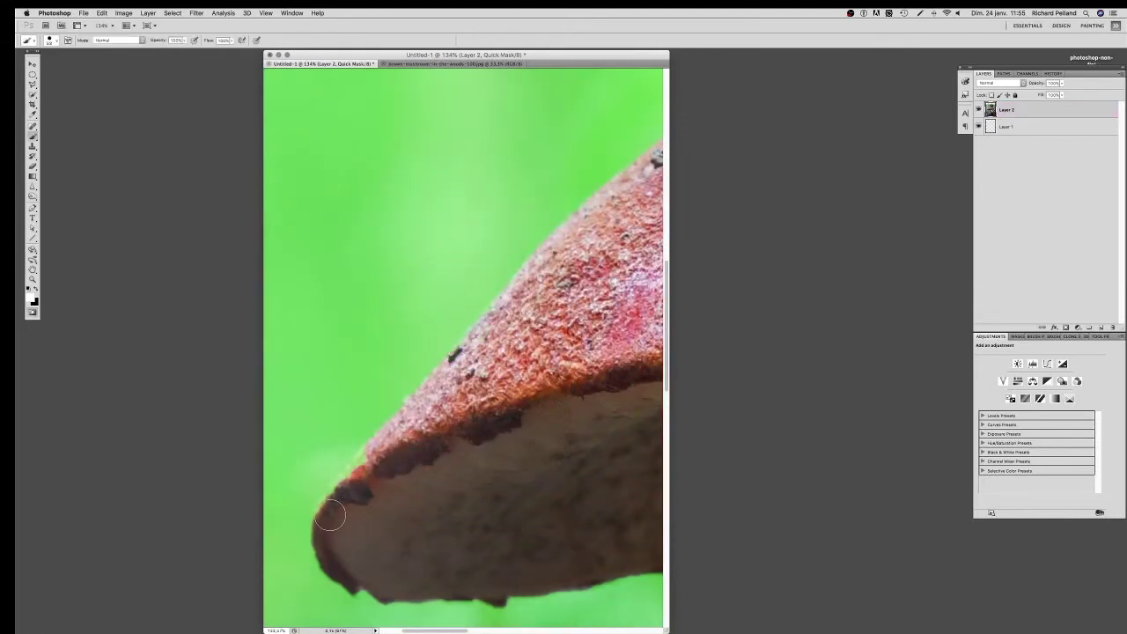
Step: Scroll around the mushroom's outline in Quick Mask to inspect and touch up its edges
scroll(396, 396, up, 5)
scroll(528, 264, up, 3)
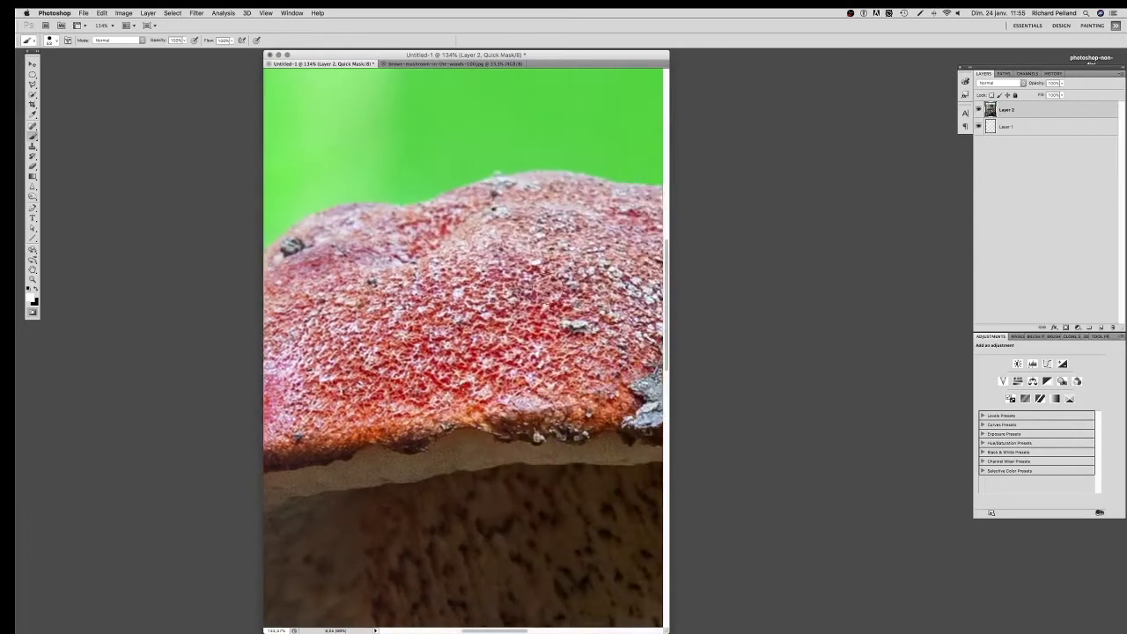
scroll(546, 291, right, 3)
scroll(508, 297, down, 5)
scroll(508, 297, down, 4)
scroll(433, 433, down, 3)
scroll(433, 433, down, 5)
scroll(493, 440, left, 5)
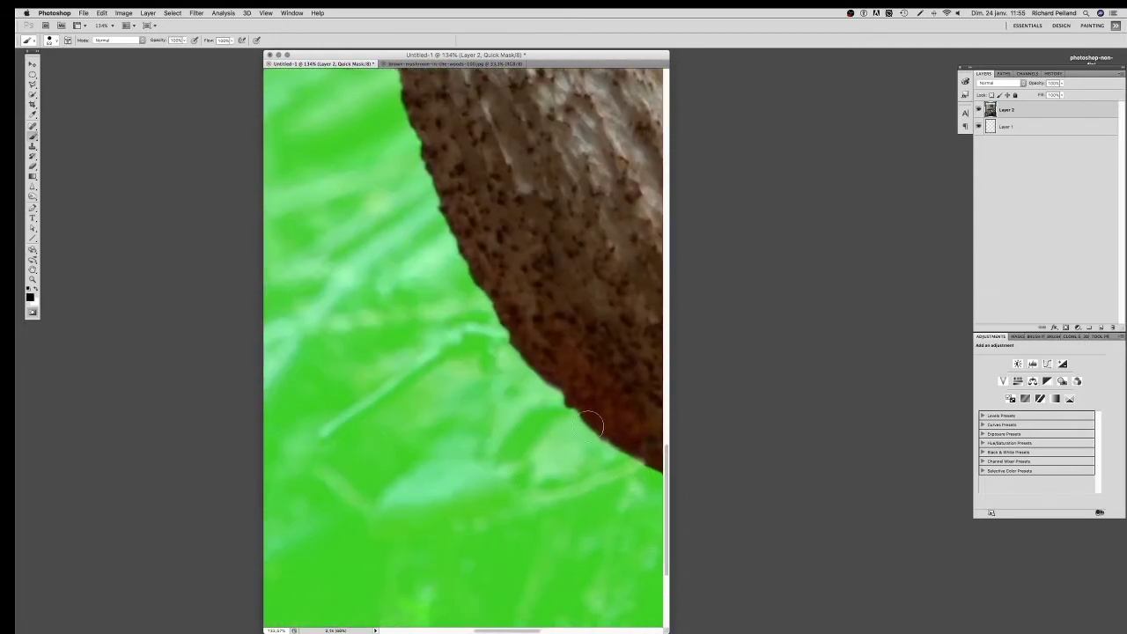
scroll(616, 390, up, 2)
scroll(528, 370, up, 4)
scroll(408, 335, right, 4)
Step: Check the selection outside Quick Mask, fit the image, and copy the mushroom to Layer 3
click(33, 311)
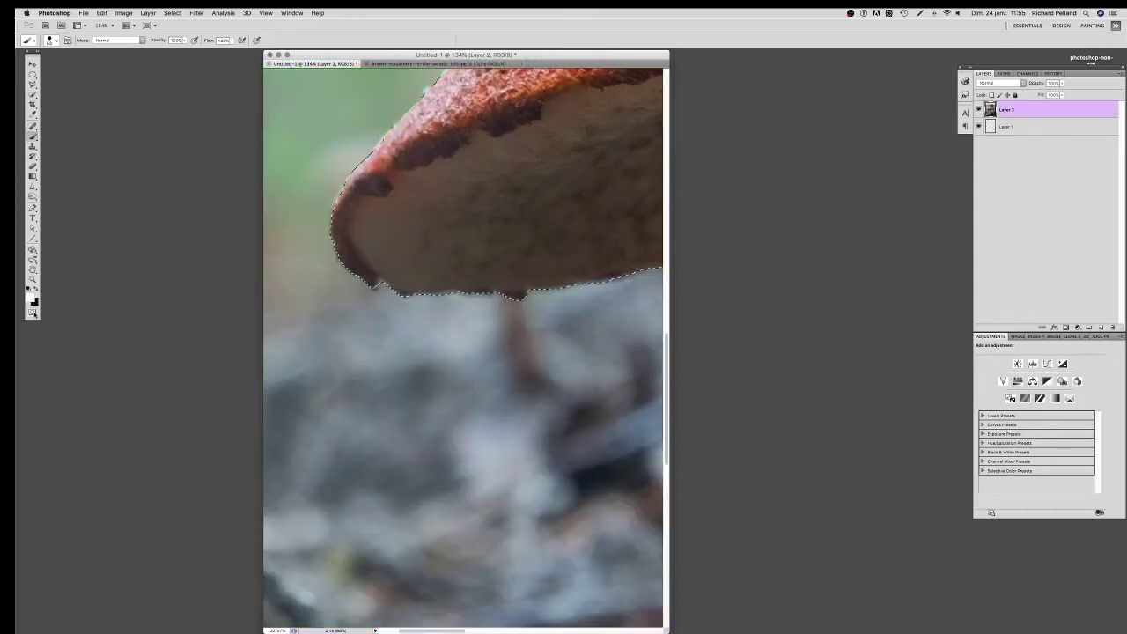
click(32, 312)
double_click(33, 270)
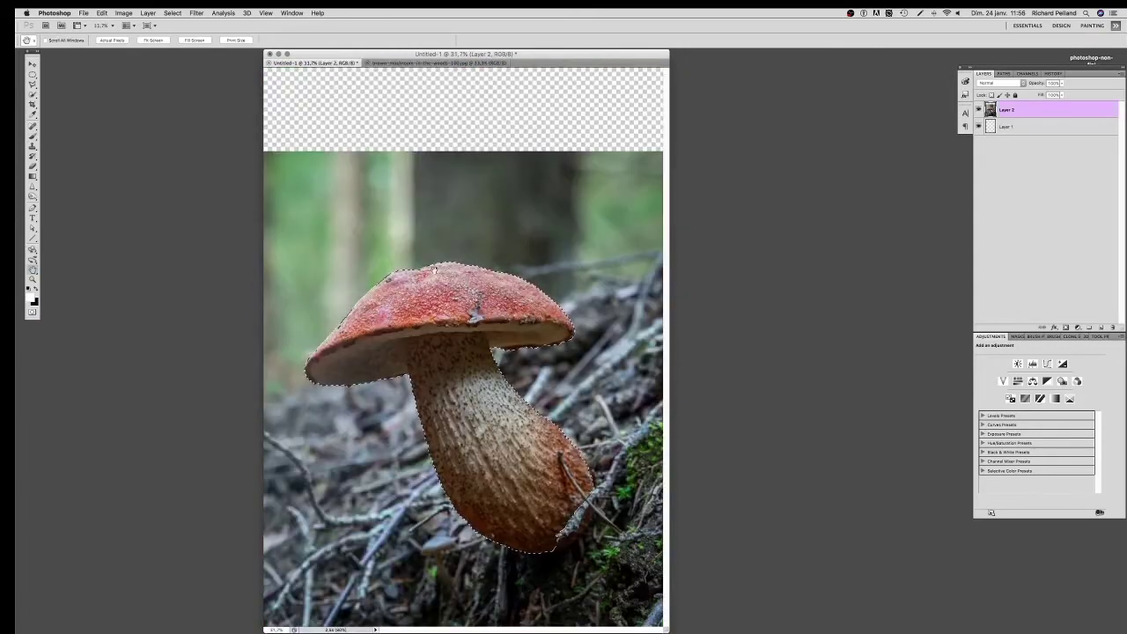
key(ctrl+j)
Step: Expand the mushroom selection slightly via Select > Modify > Expand
click(978, 126)
click(978, 126)
click(978, 126)
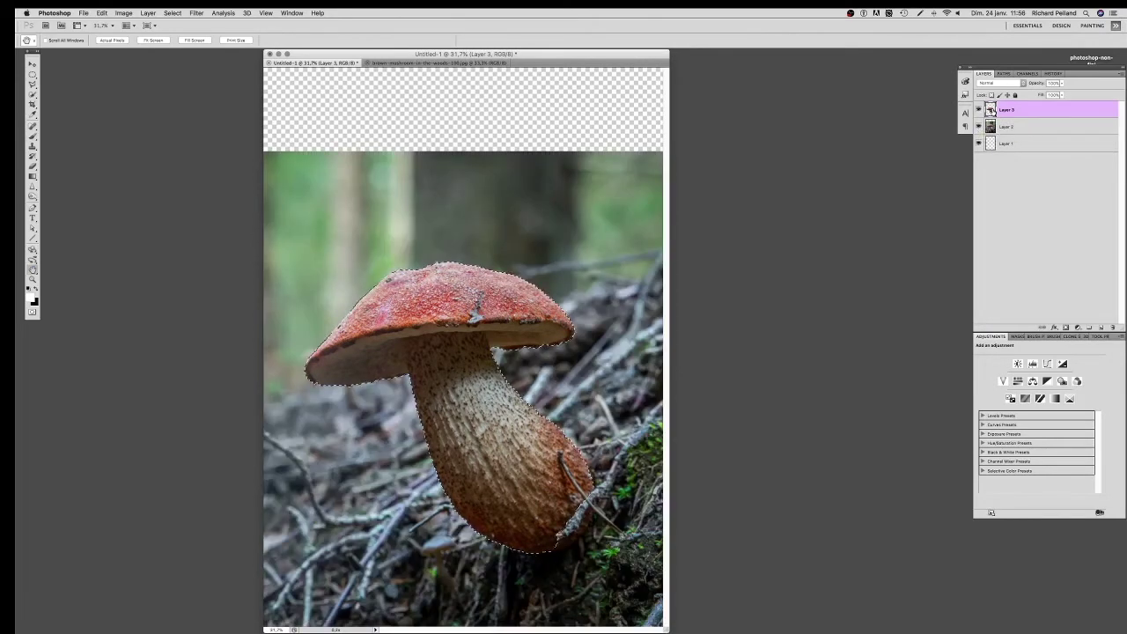
click(172, 13)
click(264, 147)
click(613, 307)
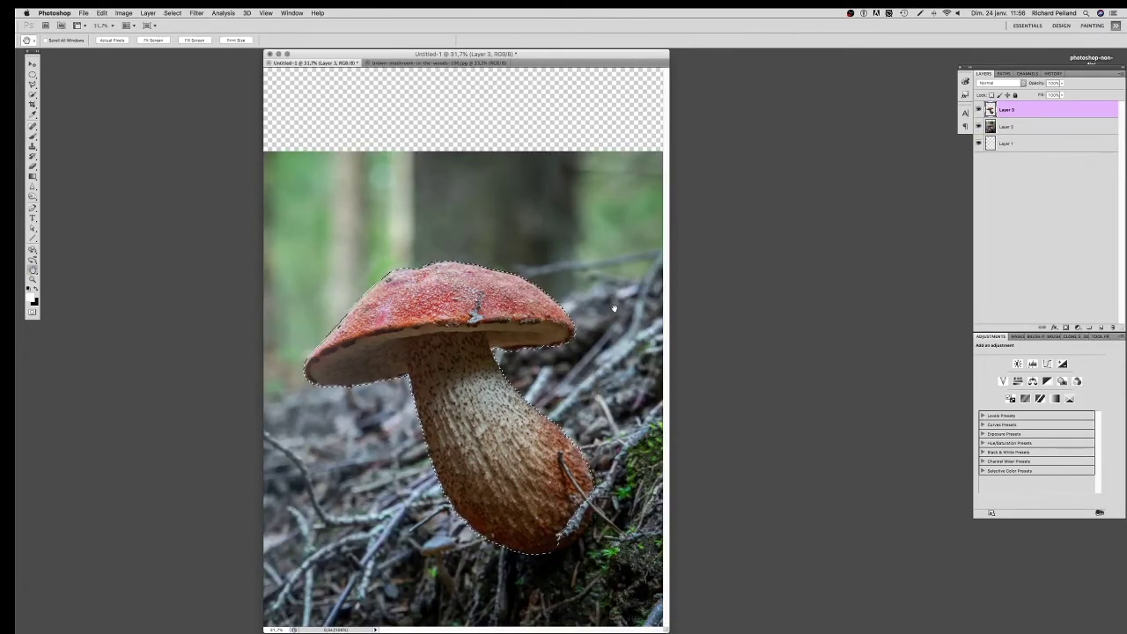
Step: Hide Layer 3 and Content-Aware fill the mushroom area on Layer 2
click(978, 109)
click(1039, 126)
click(101, 12)
click(110, 154)
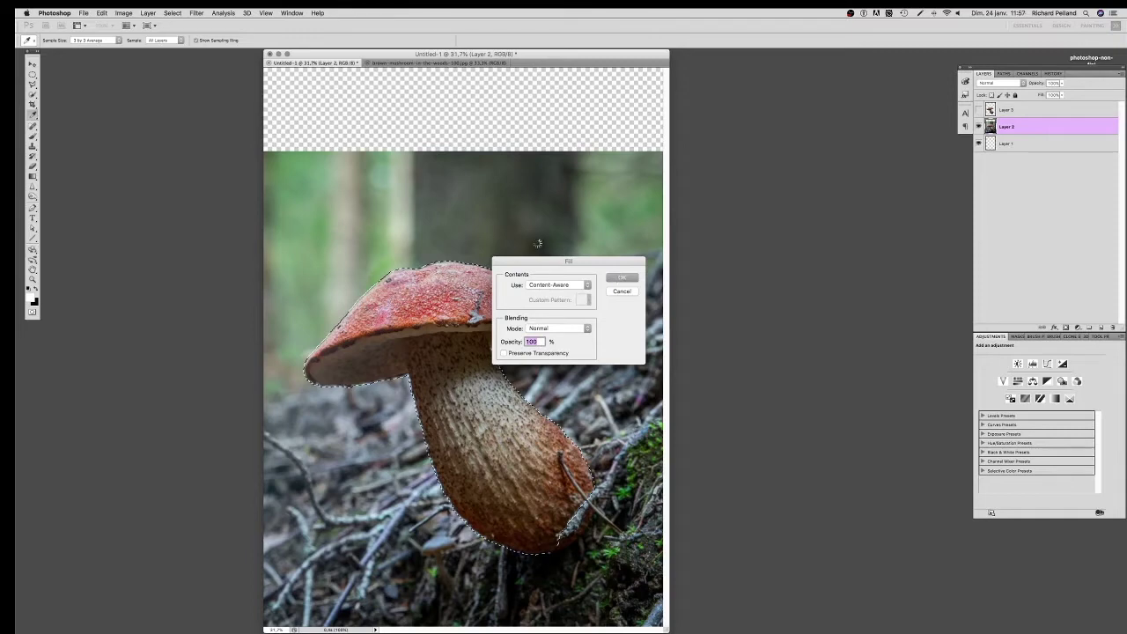
key(space)
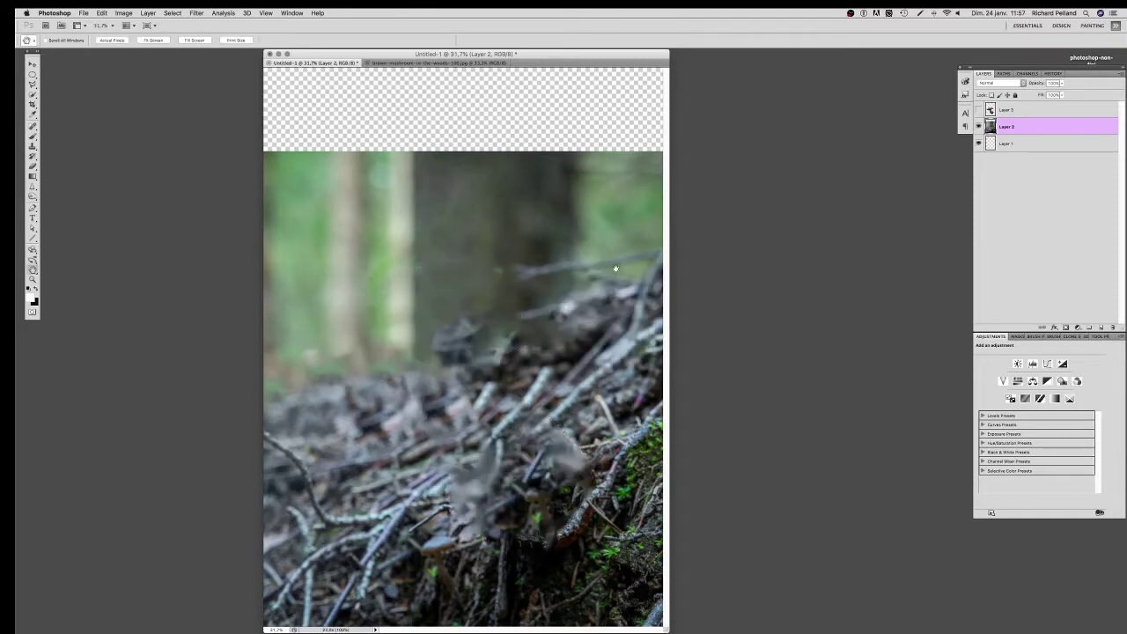
Step: Select the upper forest and add an inverted layer mask so only the ground shows
key(w)
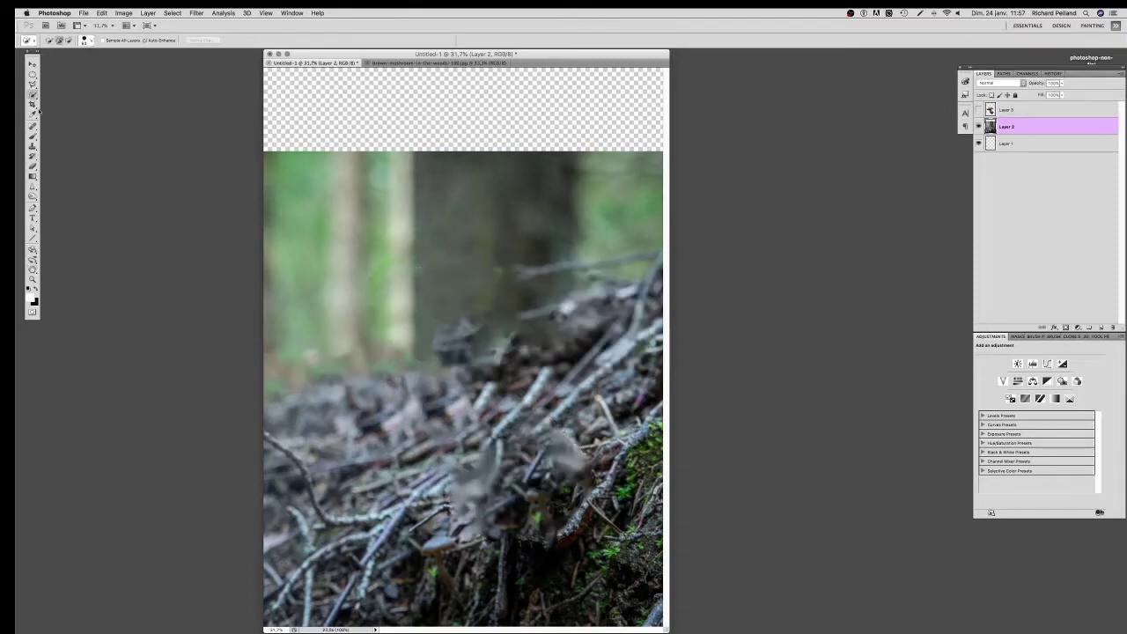
drag(418, 267, 528, 291)
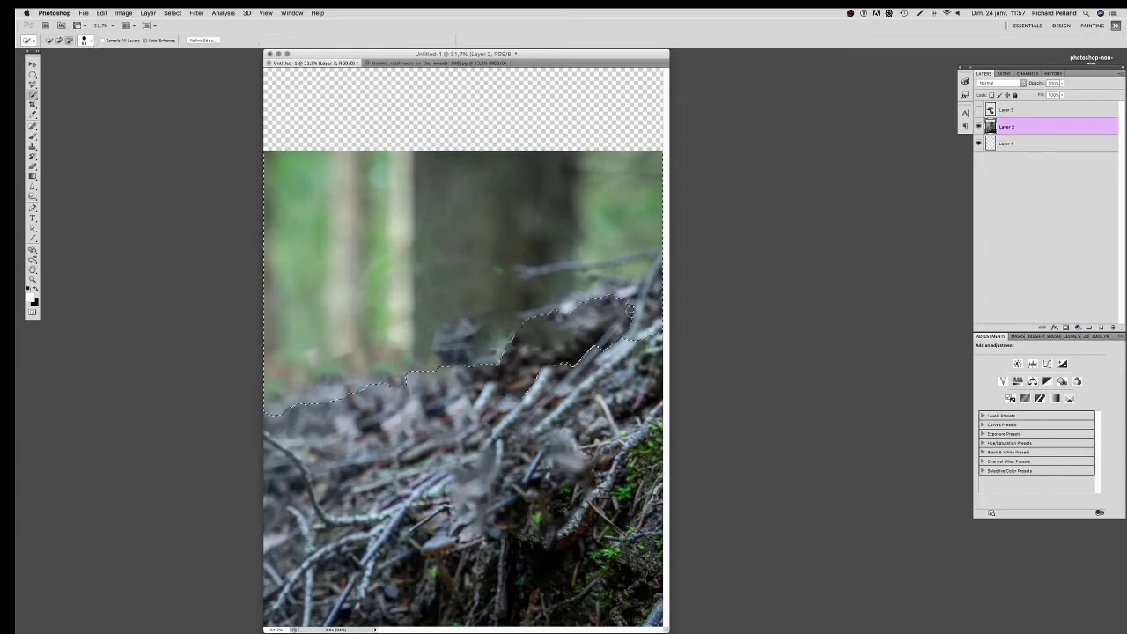
drag(411, 425, 307, 539)
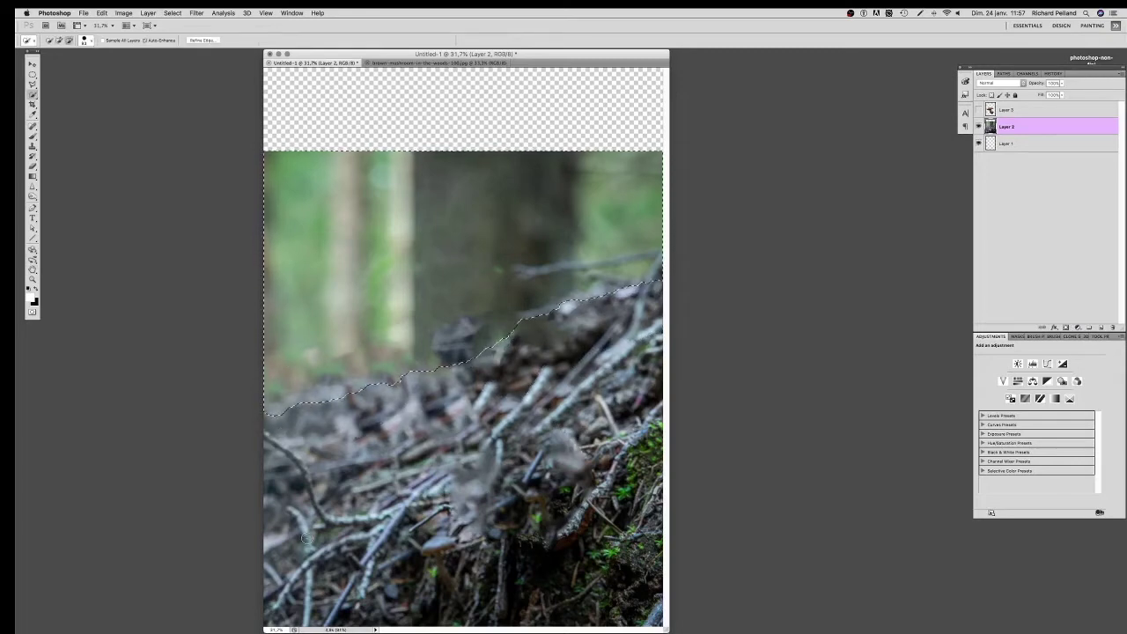
click(1065, 327)
key(super+i)
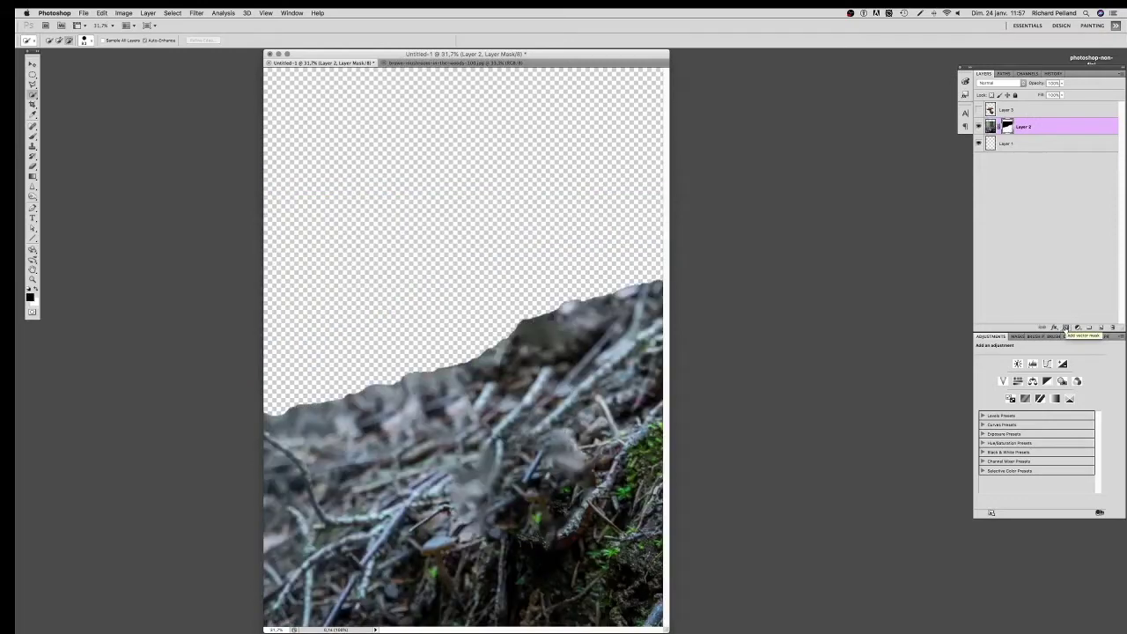
Step: Soften the mask edge along the ground line with a soft brush
key(b)
click(382, 260)
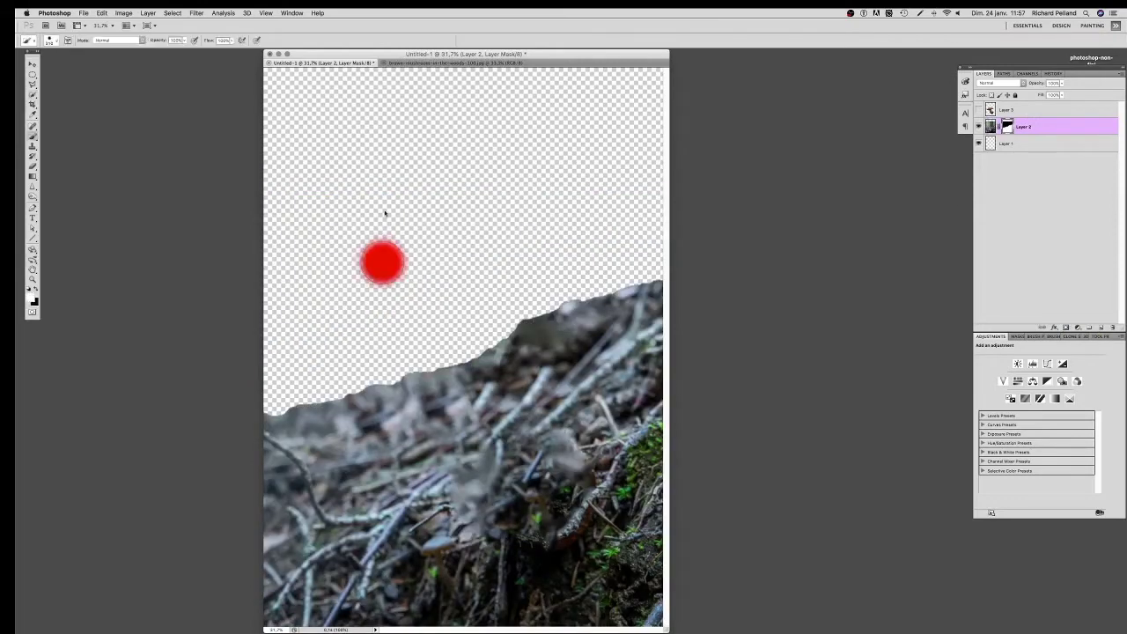
mouse_move(279, 421)
mouse_down()
mouse_move(656, 286)
mouse_move(528, 343)
mouse_move(265, 424)
mouse_up()
Step: Open the misty forest photo and place it in Untitled-1 below the ground layer
click(83, 12)
click(88, 38)
click(528, 135)
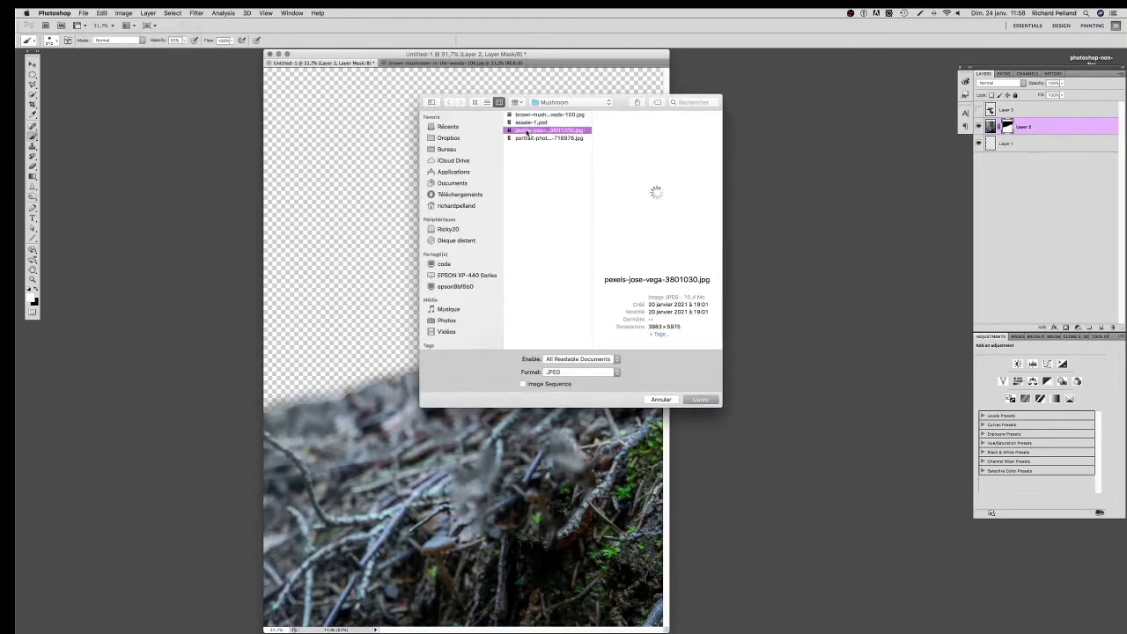
click(700, 399)
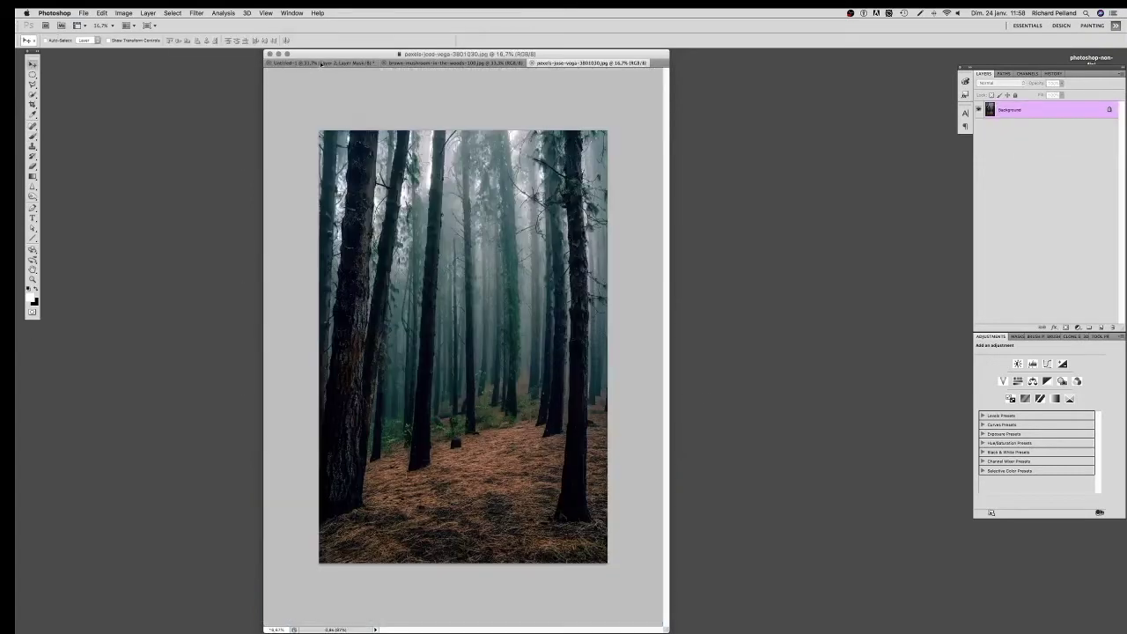
drag(321, 66, 427, 179)
drag(989, 126, 990, 149)
Step: Scale the forest image down proportionally and shift it up to fit the canvas
key(ctrl+t)
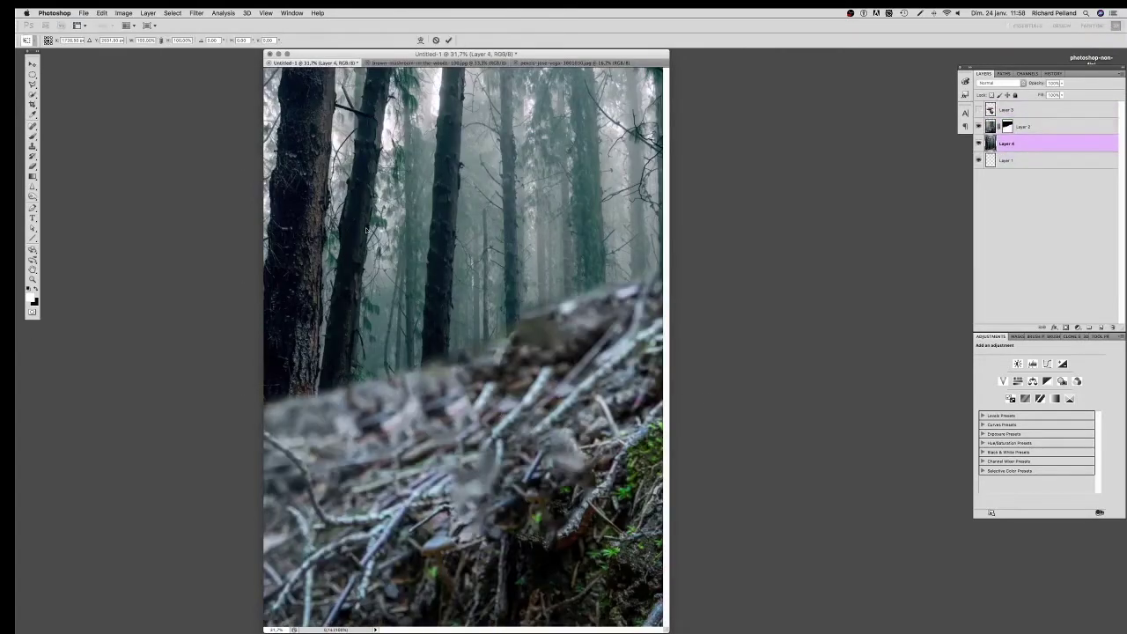
key(ctrl+minus)
drag(625, 623, 551, 529)
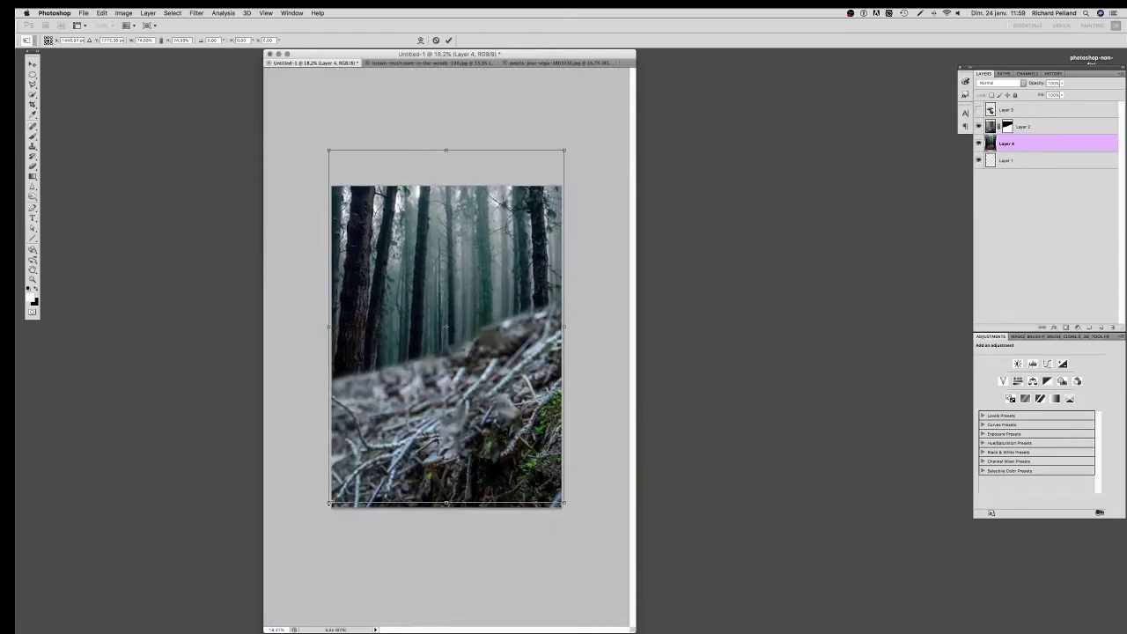
drag(458, 390, 465, 359)
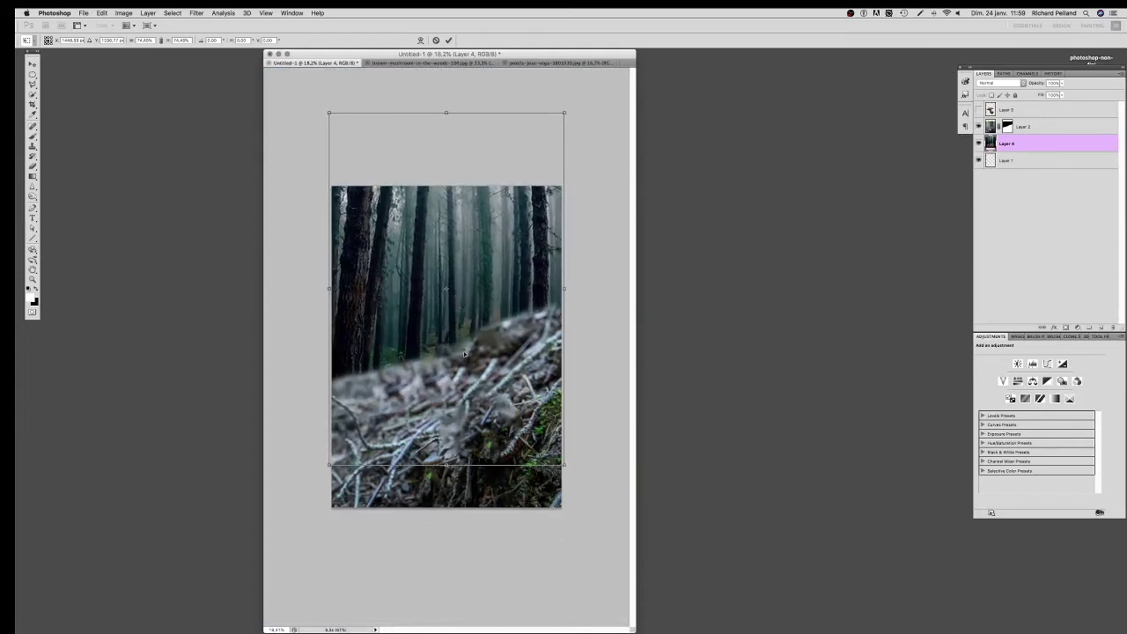
key(Return)
Step: Duplicate the forest layer and apply a Gaussian Blur of about 16 radius
key(ctrl+j)
click(195, 13)
click(308, 141)
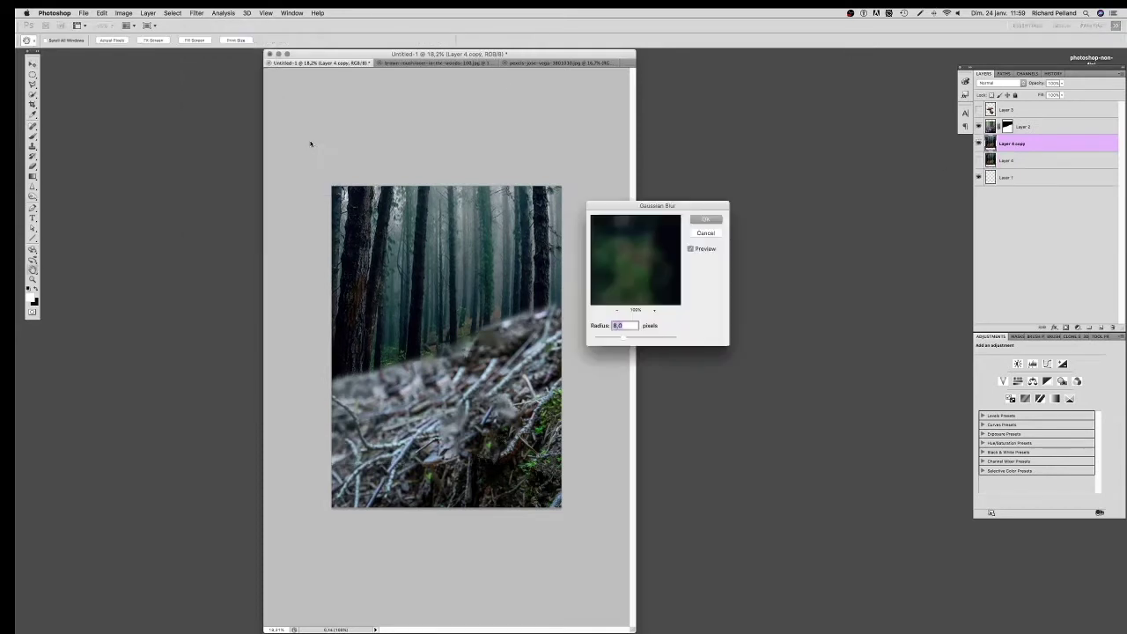
drag(634, 340, 635, 339)
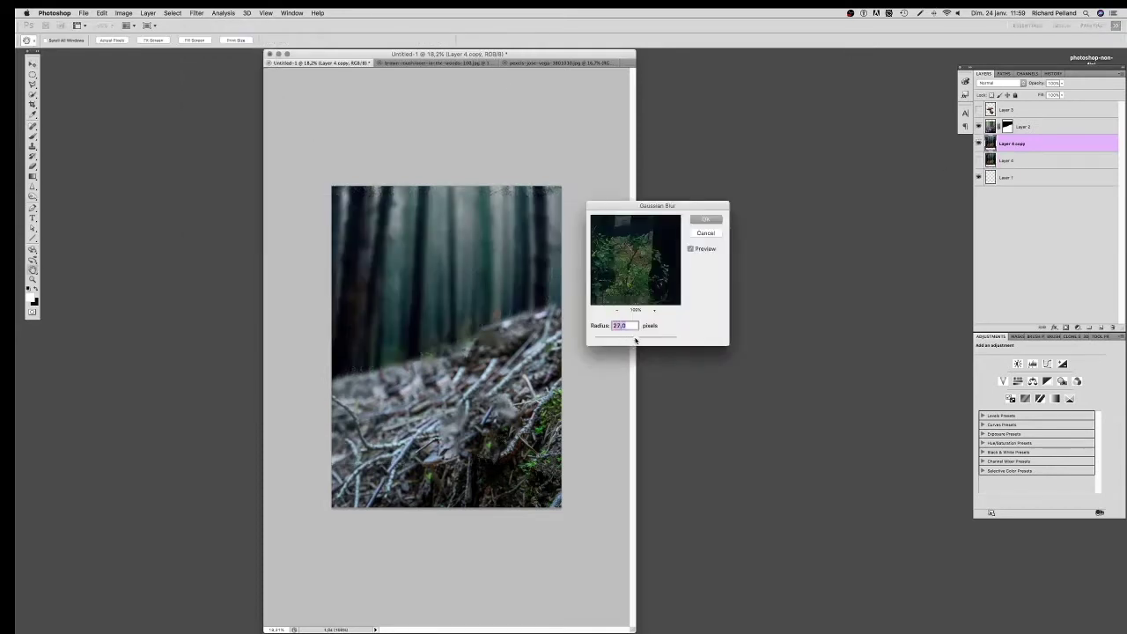
drag(629, 340, 631, 339)
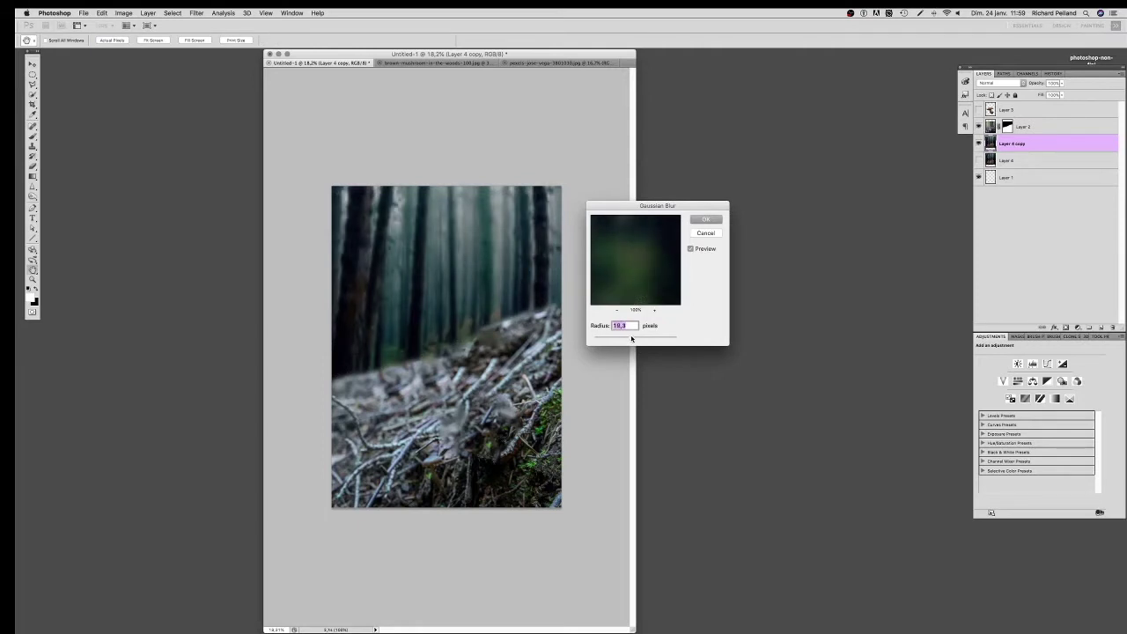
click(704, 218)
Step: Show the cut-out mushroom layer and duplicate it as Layer 3 copy
click(978, 109)
click(995, 108)
key(super+j)
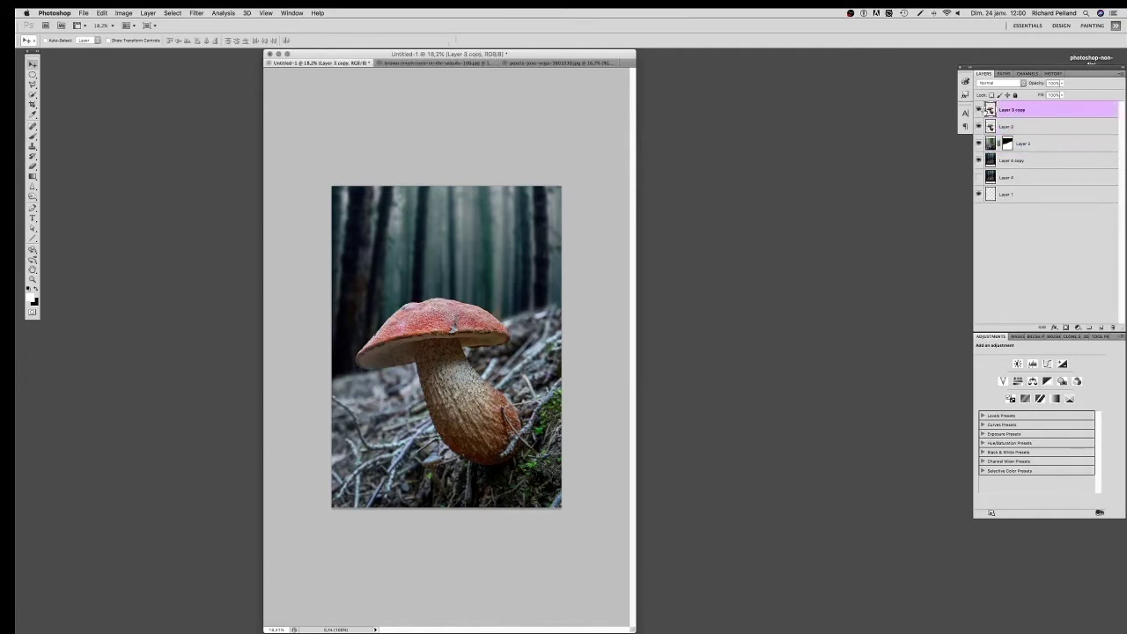
Step: Open the woman's portrait photo and fit it on screen
click(83, 13)
click(96, 33)
click(546, 133)
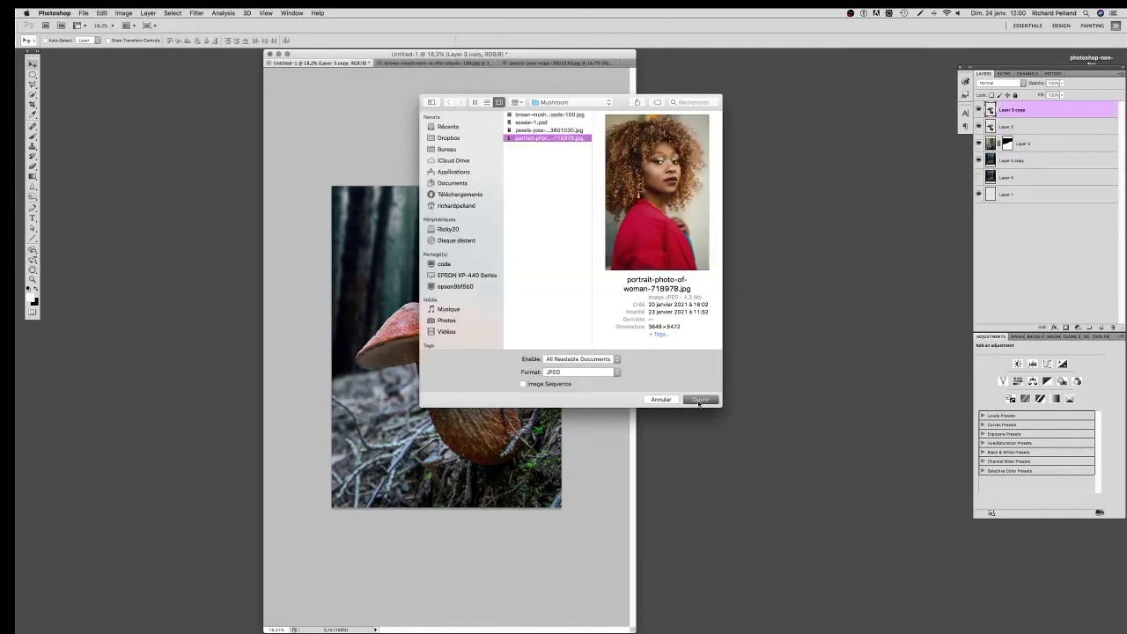
click(698, 401)
double_click(31, 270)
Step: Make a selection from the face path and move the face onto the mushroom
click(1004, 73)
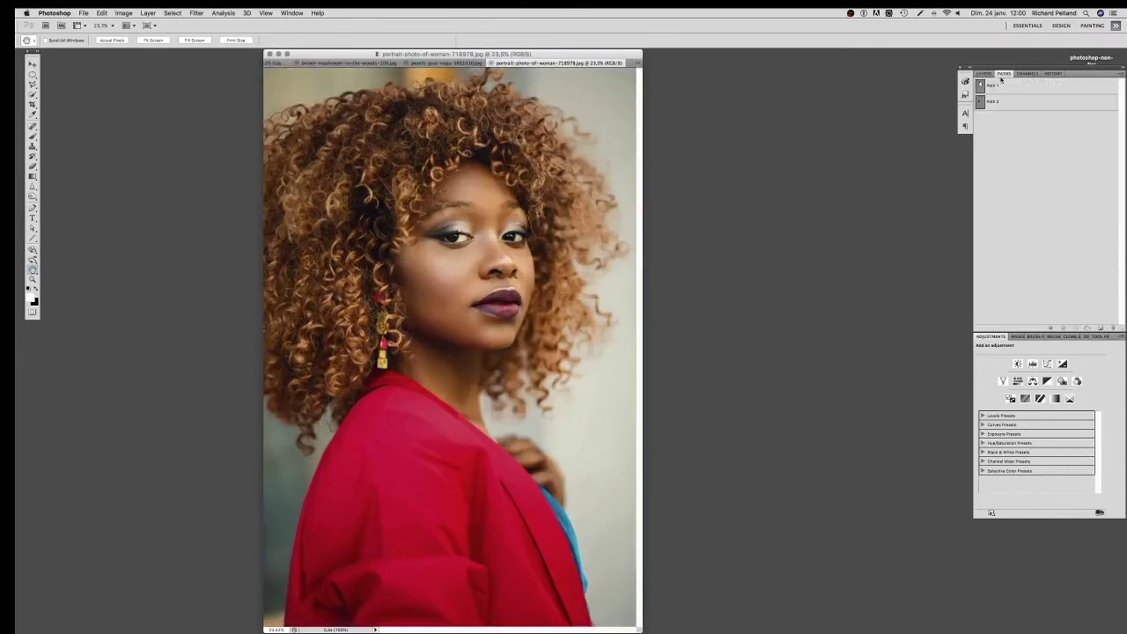
click(1118, 74)
click(1095, 130)
click(613, 283)
key(v)
mouse_move(460, 220)
mouse_down()
mouse_move(381, 113)
mouse_move(449, 312)
mouse_up()
Step: Save the composite as mushroom.psd with maximum compatibility and duplicate the face layer
key(super+s)
text(mushroom.psd)
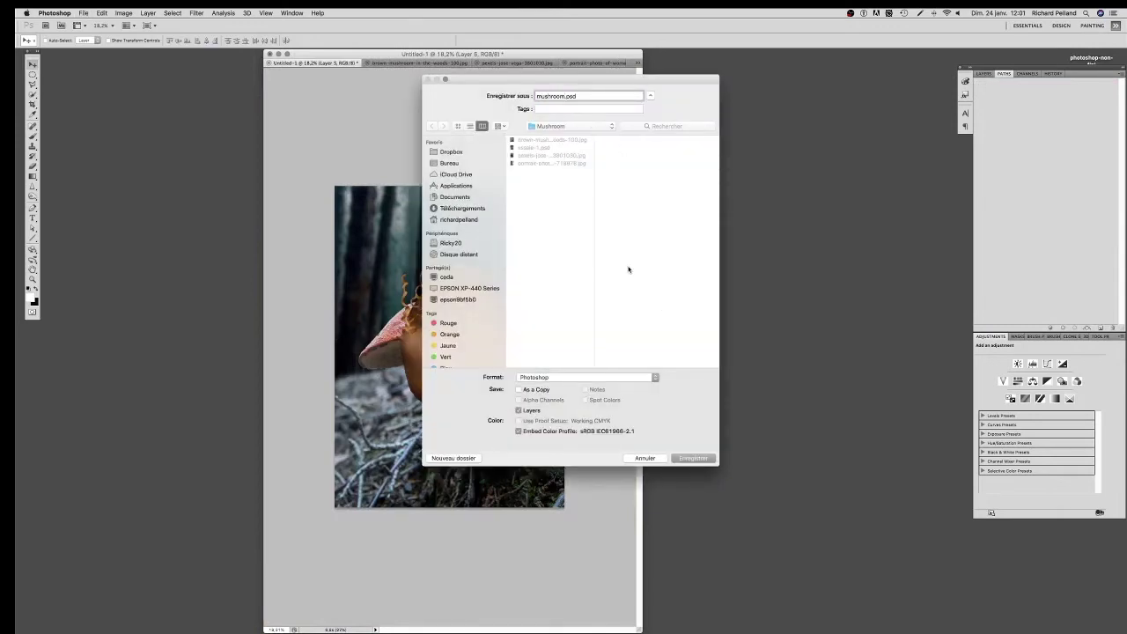
key(Return)
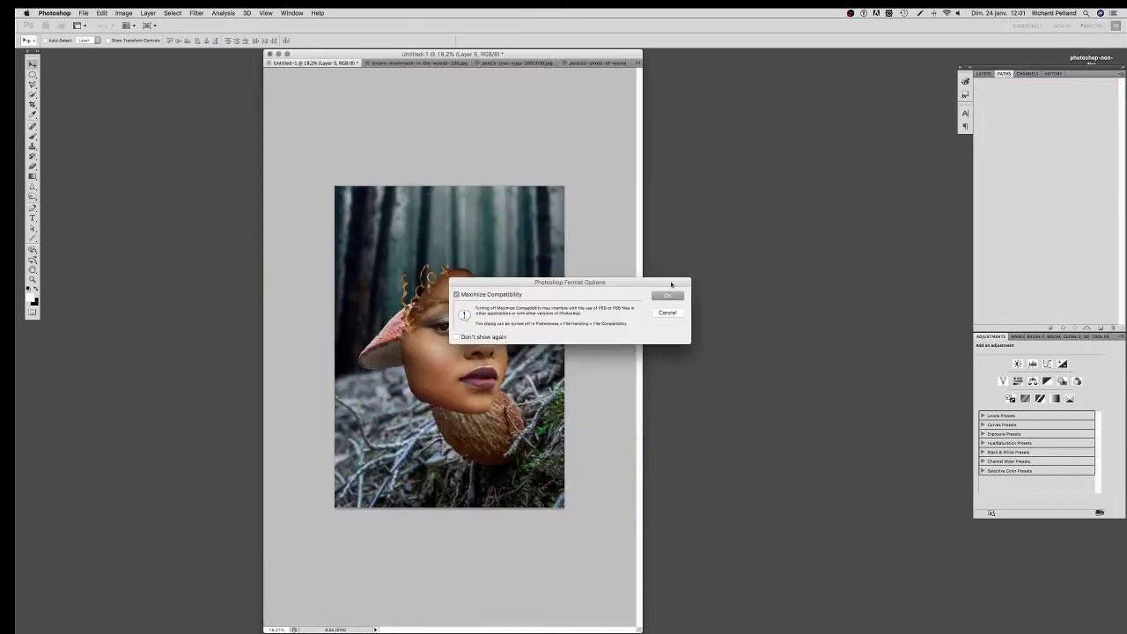
click(672, 296)
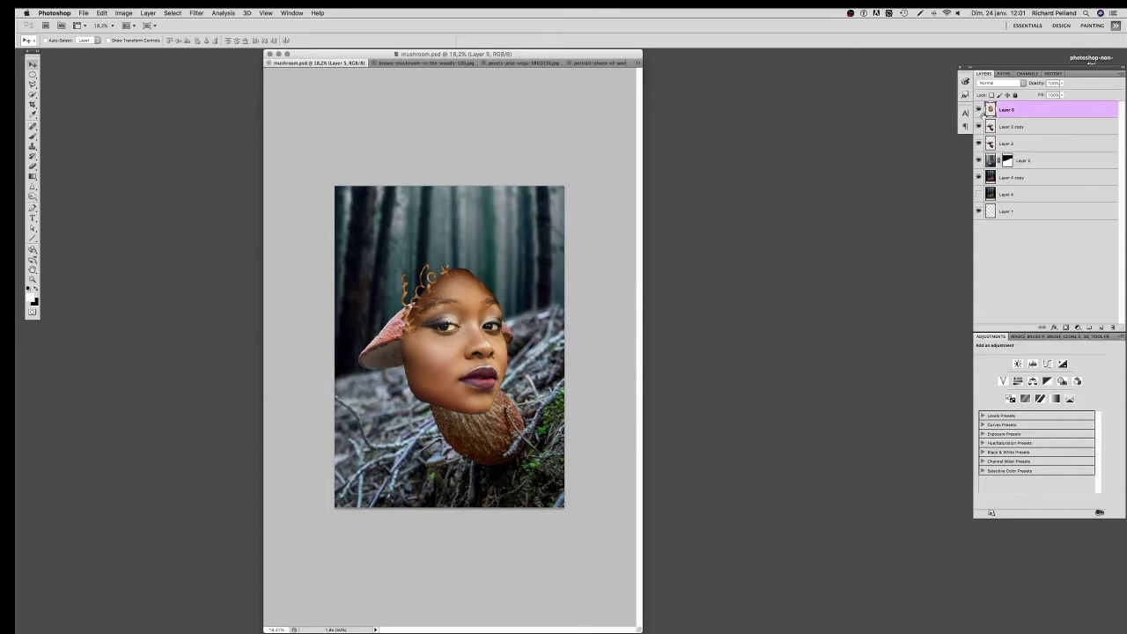
key(super+j)
Step: Try a flipped, semi-transparent transform of the face copy, then cancel it
key(super+t)
right_click(409, 398)
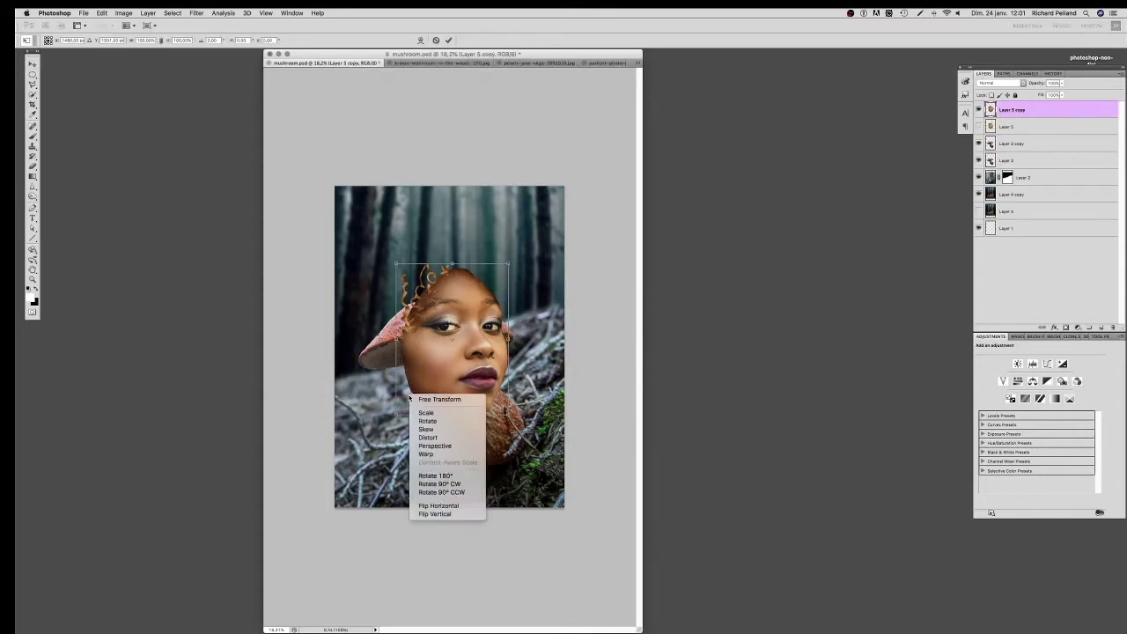
click(438, 505)
drag(1038, 83, 1017, 83)
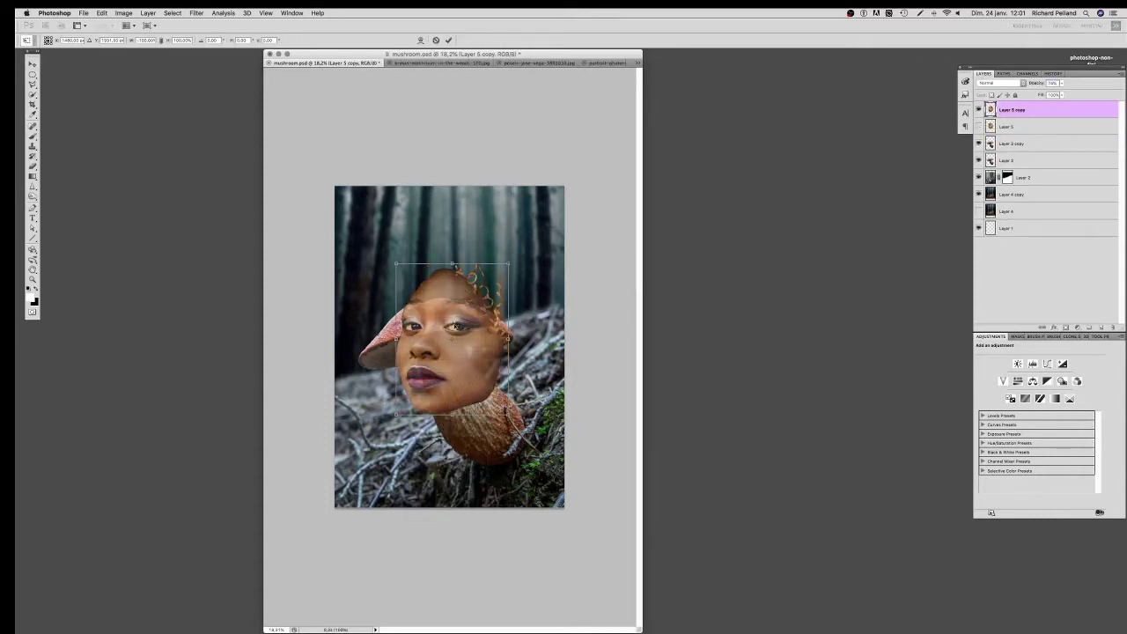
drag(454, 352, 453, 383)
click(31, 275)
click(539, 211)
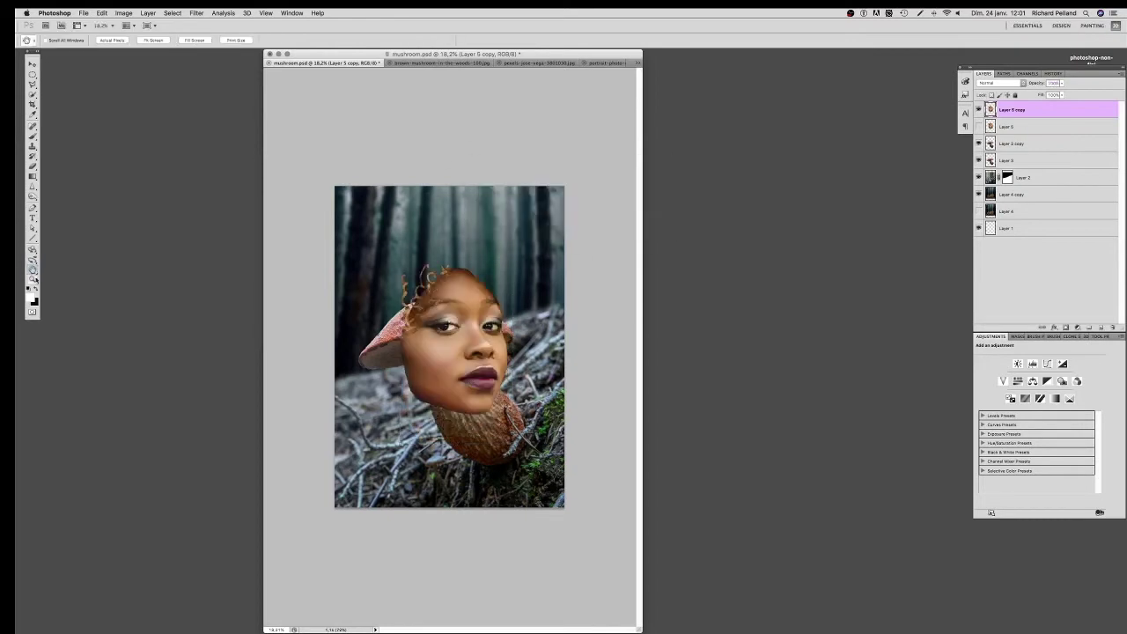
Step: At about 70% opacity, flip the face horizontally, rotate and shrink it under the cap
key(super+0)
drag(1037, 83, 1021, 83)
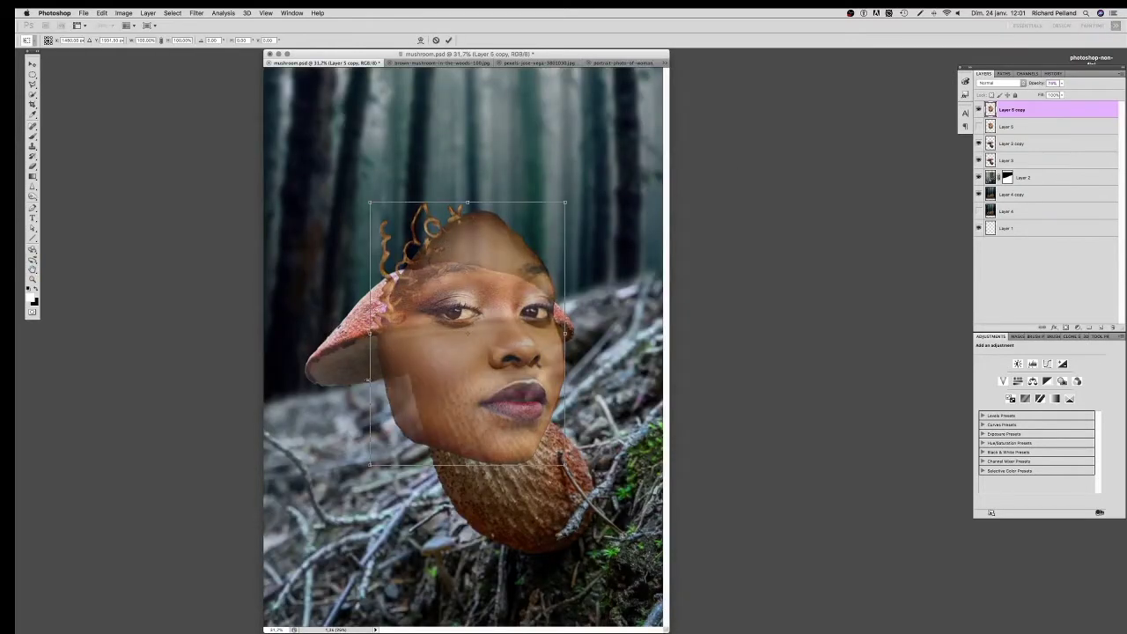
right_click(401, 402)
right_click(399, 437)
click(428, 548)
mouse_move(361, 198)
mouse_down()
mouse_move(432, 314)
mouse_move(426, 358)
mouse_up()
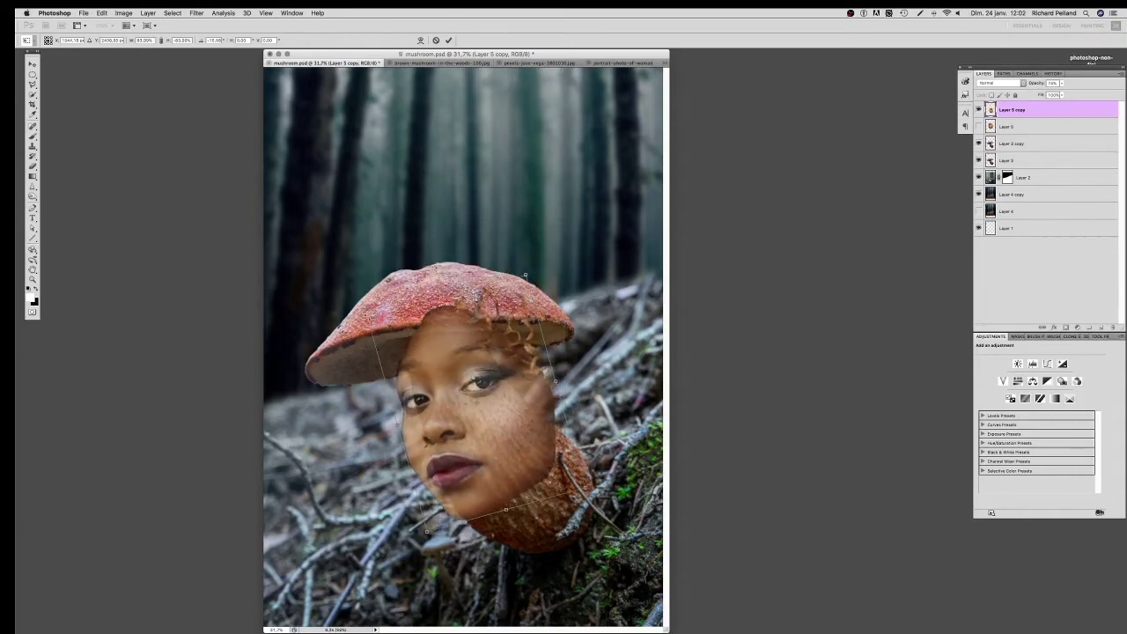
drag(427, 531, 462, 403)
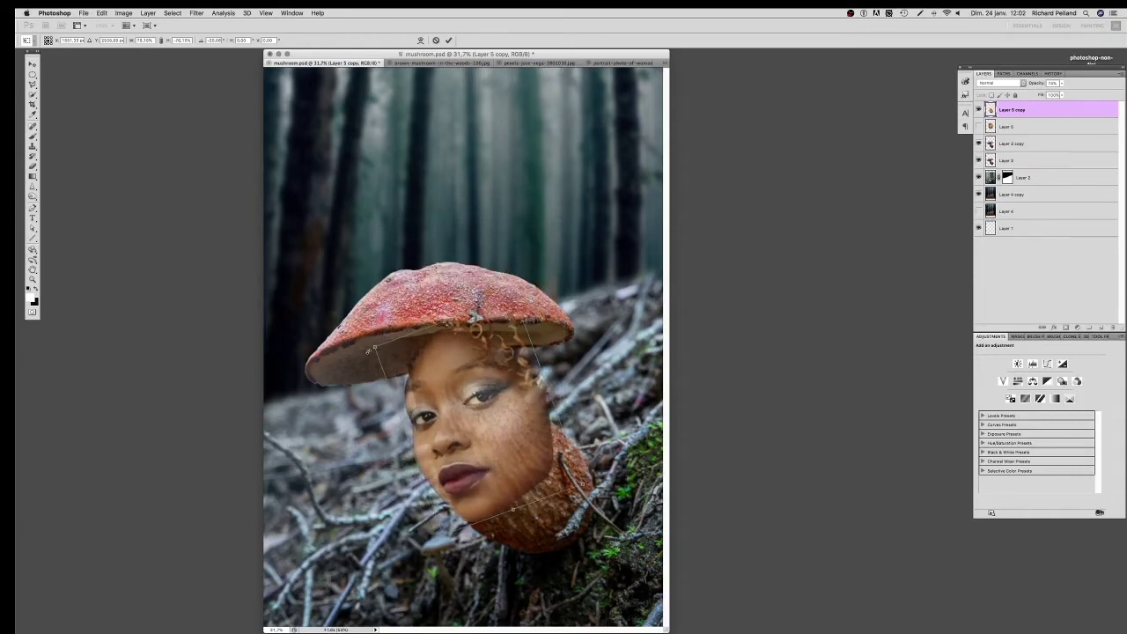
drag(368, 350, 376, 357)
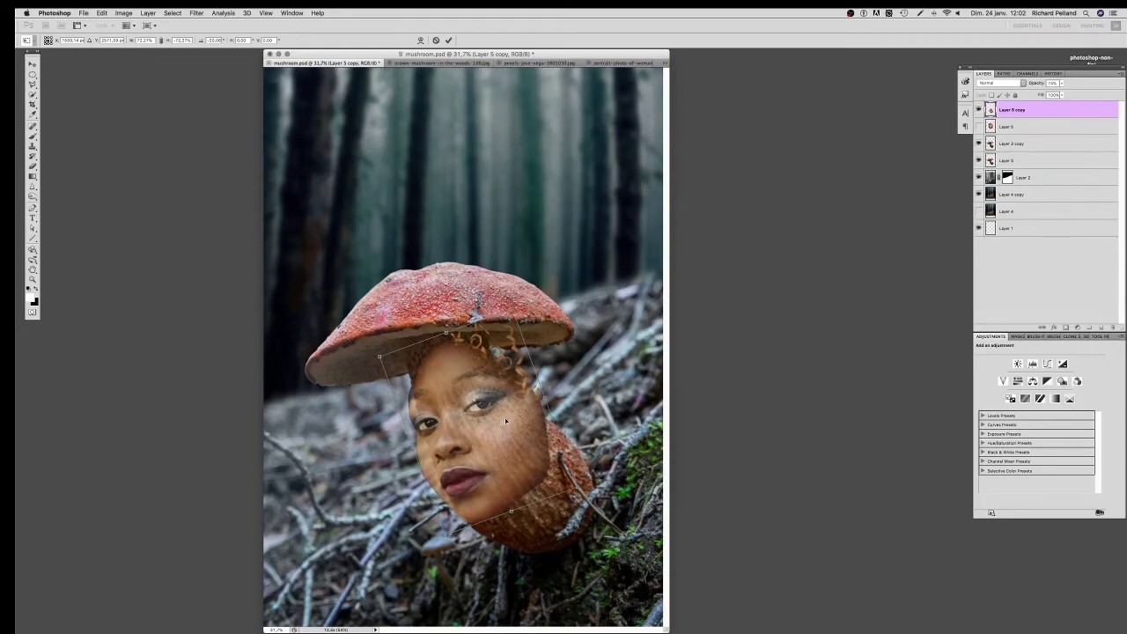
Step: Warp the face's sides and cheek to follow the stem, then restore 100% opacity
click(420, 40)
drag(427, 414, 413, 393)
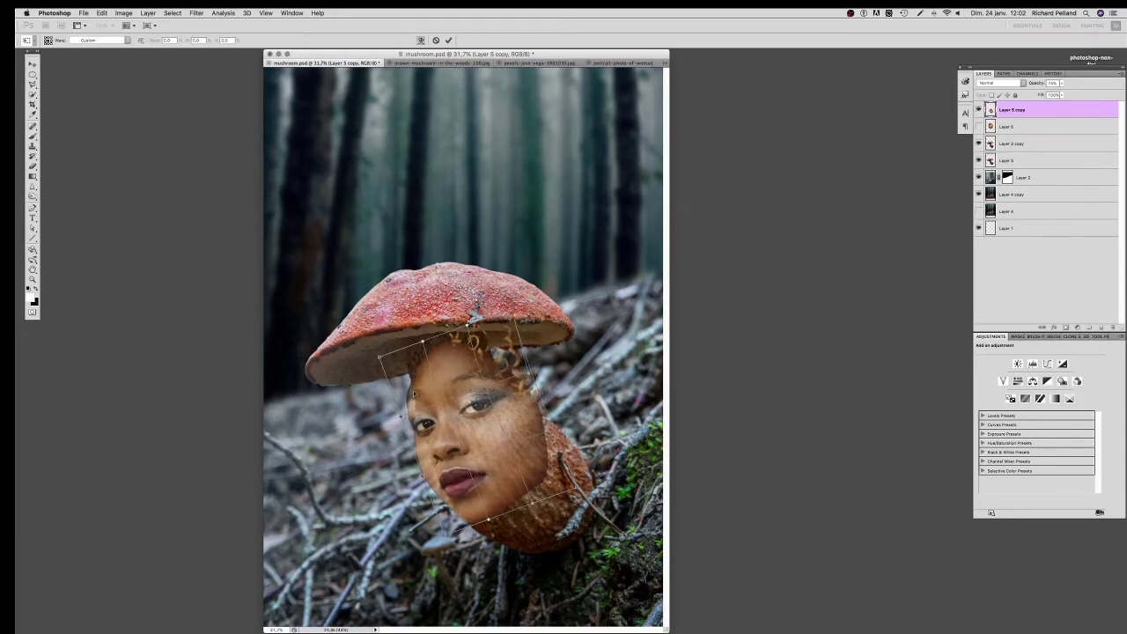
drag(524, 375, 515, 388)
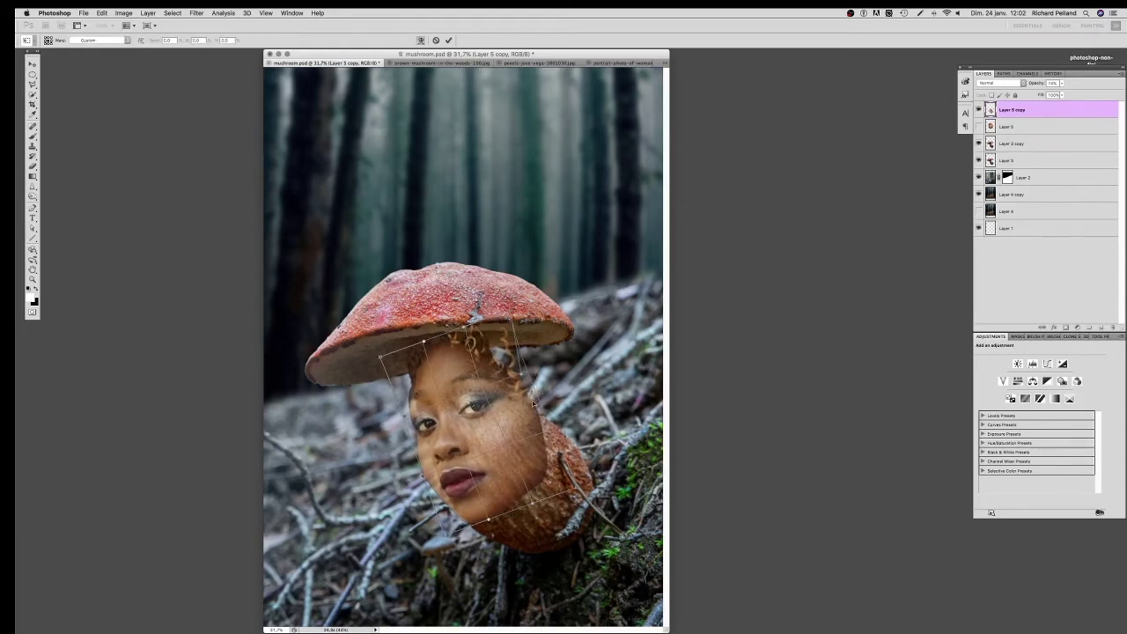
drag(546, 478, 545, 476)
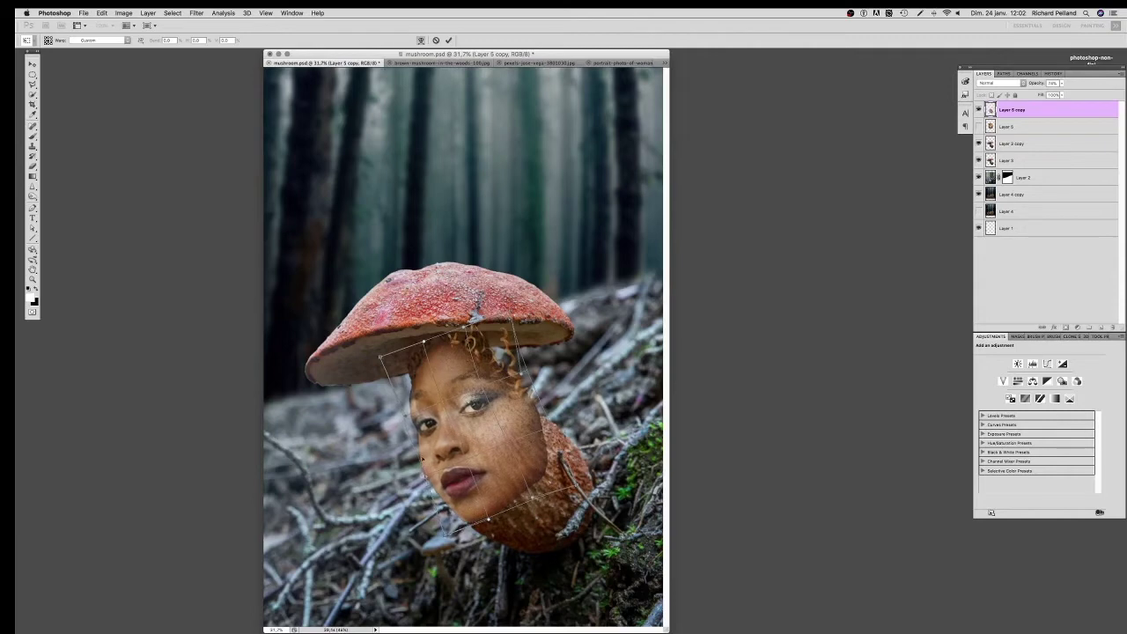
key(Return)
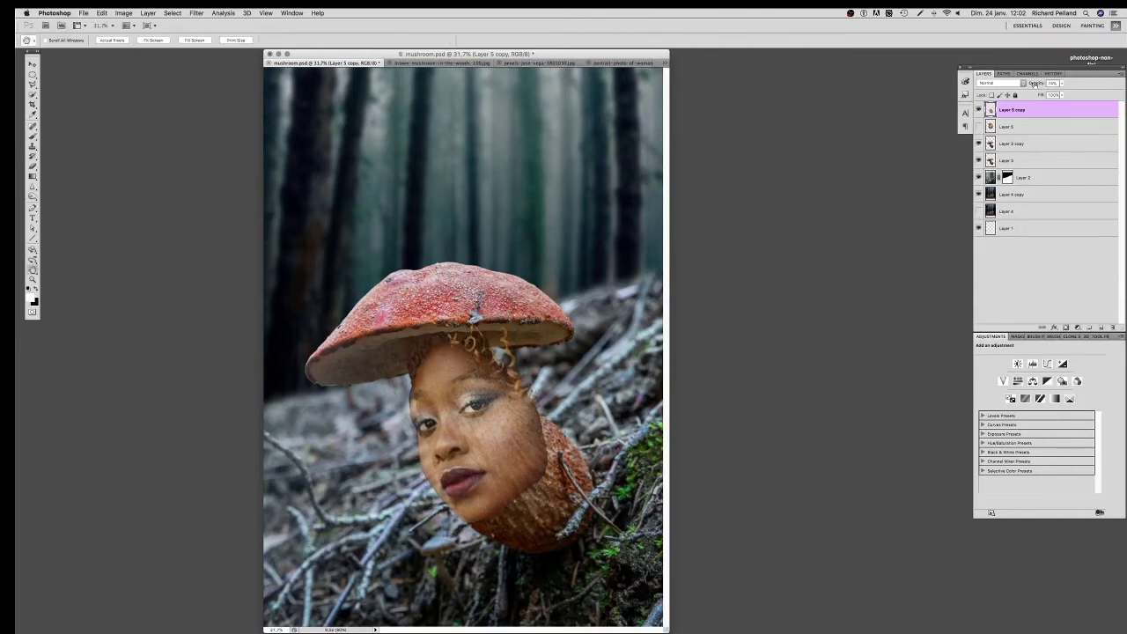
drag(1034, 83, 1072, 83)
click(990, 161)
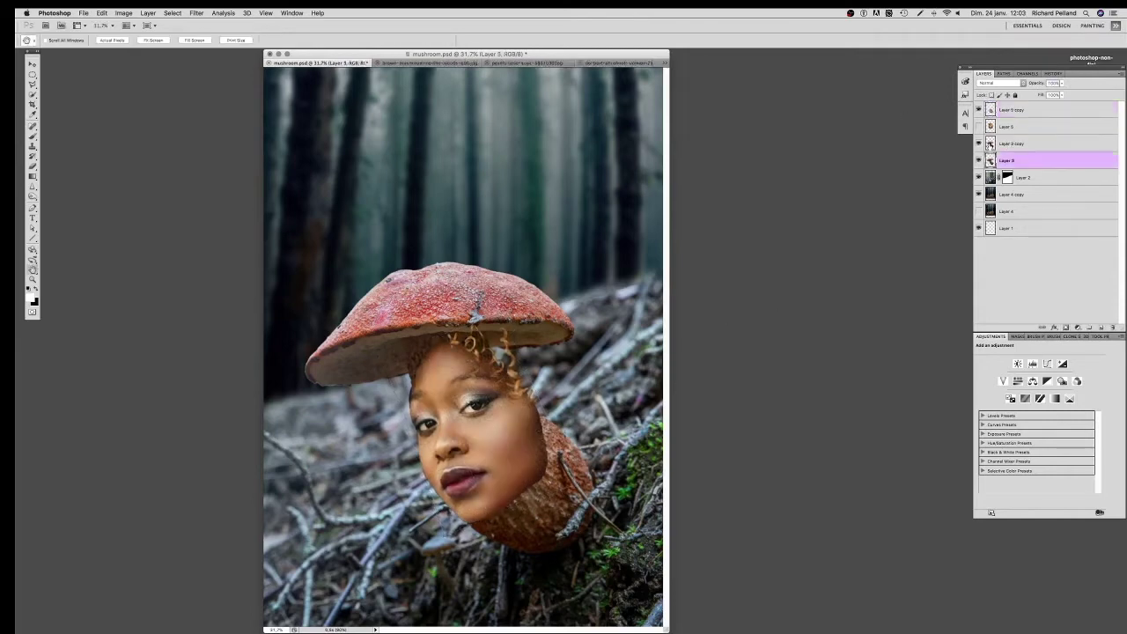
Step: Move the stem copy to the top, mask it, and paint away its top to reveal the hair
drag(991, 144, 990, 103)
click(1065, 328)
key(b)
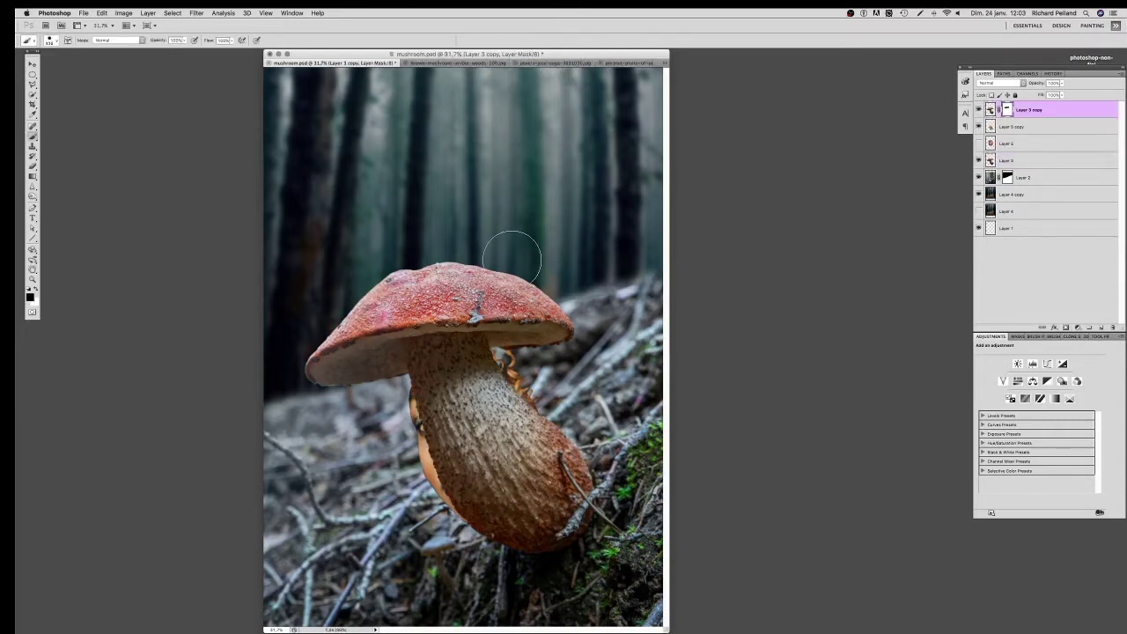
drag(425, 352, 488, 347)
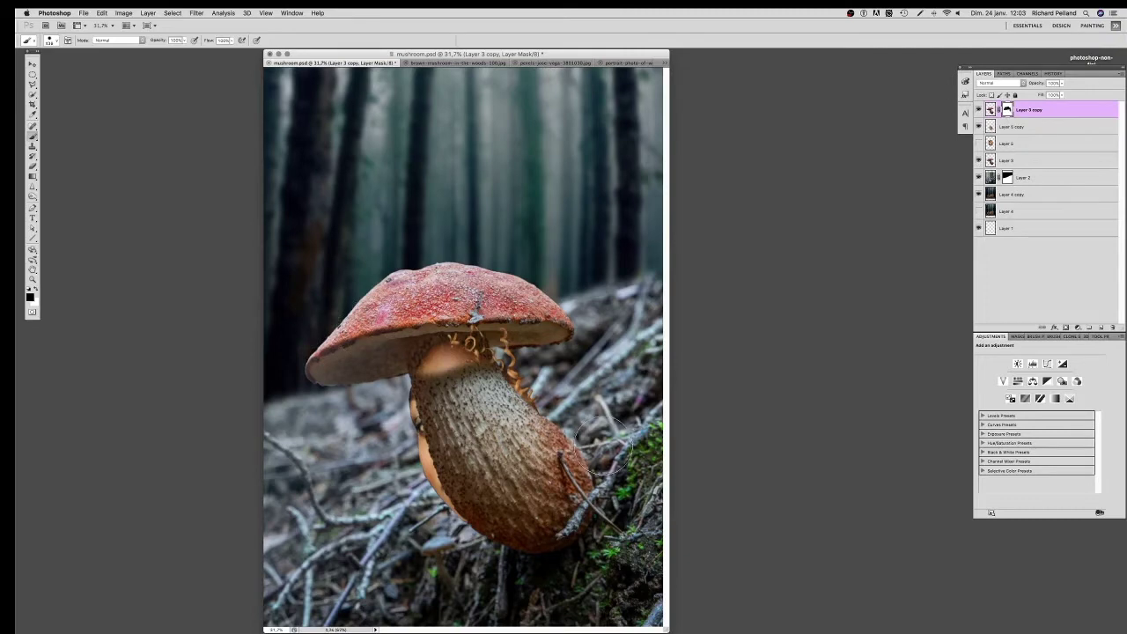
click(978, 161)
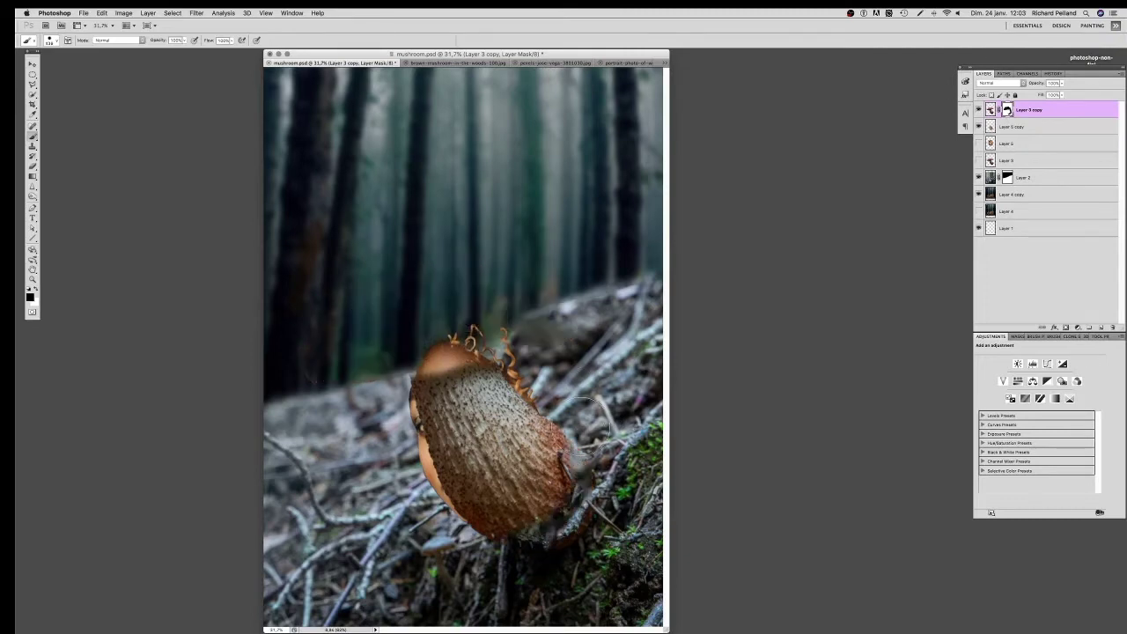
drag(523, 550, 594, 466)
Step: Check the stem against the face at lower opacity, then restore full opacity on its pixels
drag(1036, 81, 1020, 82)
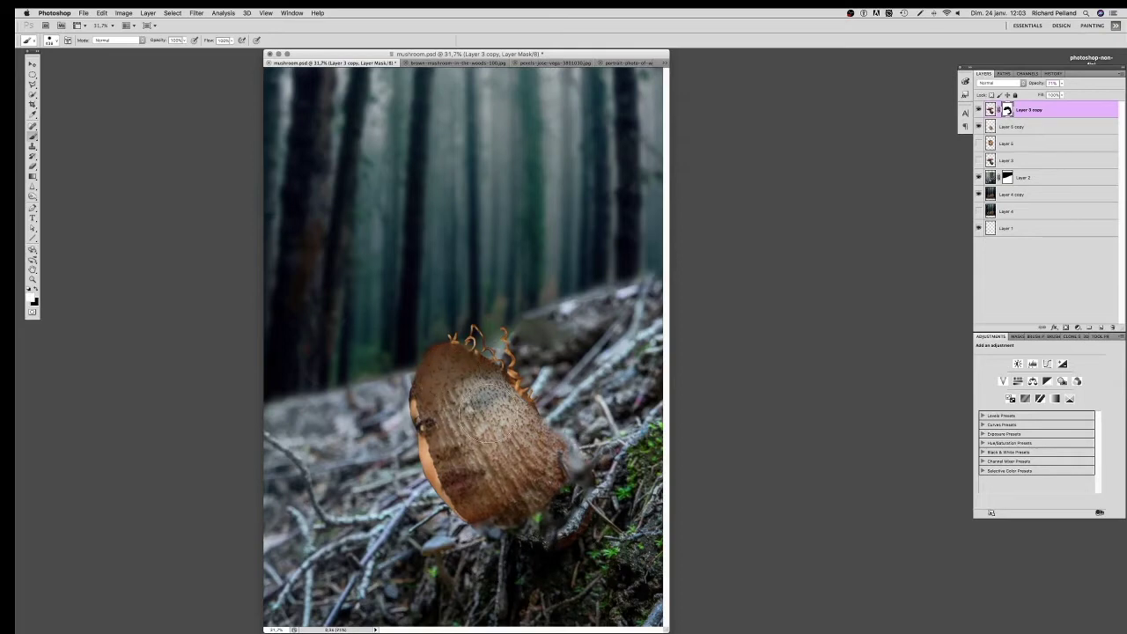
drag(1036, 83, 1060, 83)
click(990, 109)
click(195, 12)
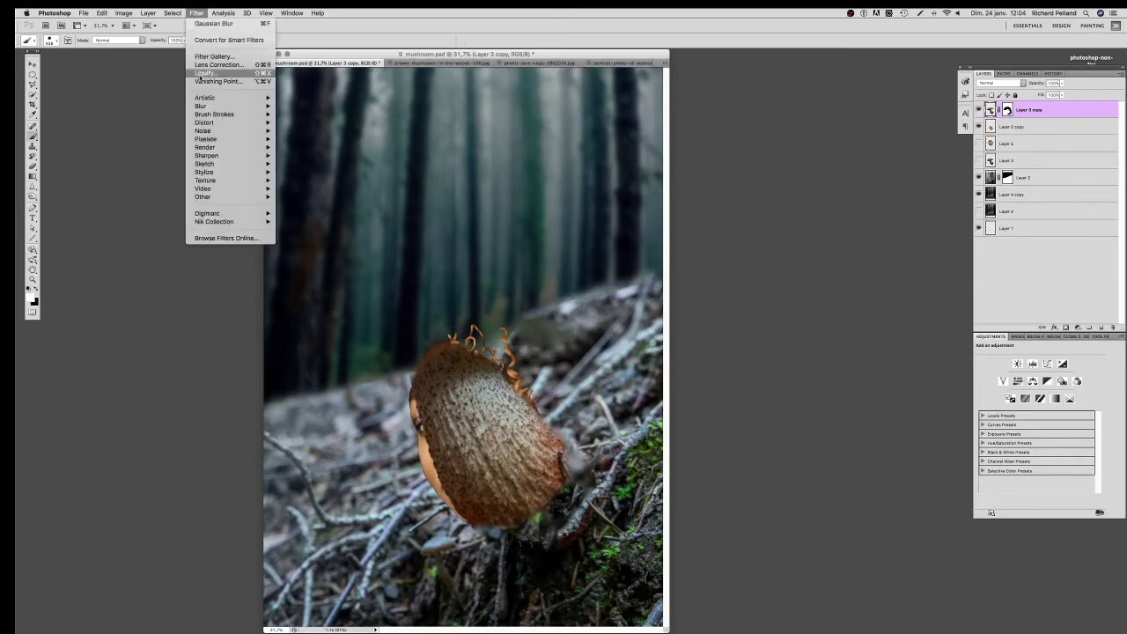
Step: Liquify the stem with Brush Density 17, pushing its left edge inward with Forward Warp
click(212, 70)
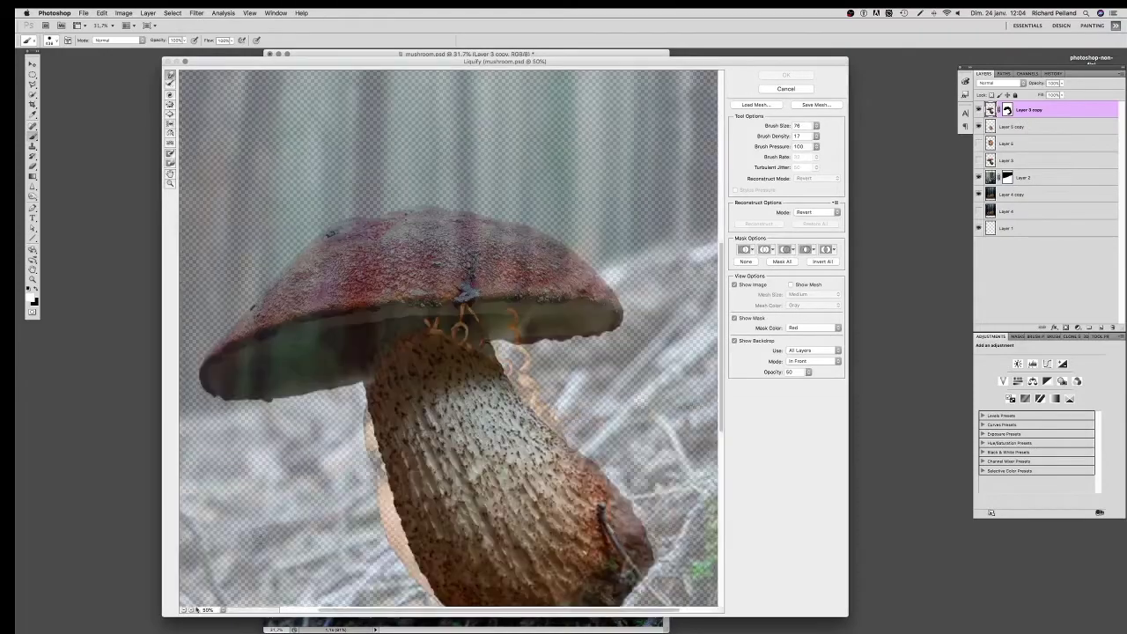
click(223, 609)
drag(816, 136, 774, 137)
mouse_move(357, 379)
mouse_down()
mouse_move(361, 405)
mouse_move(431, 445)
mouse_move(392, 449)
mouse_move(414, 493)
mouse_move(379, 466)
mouse_up()
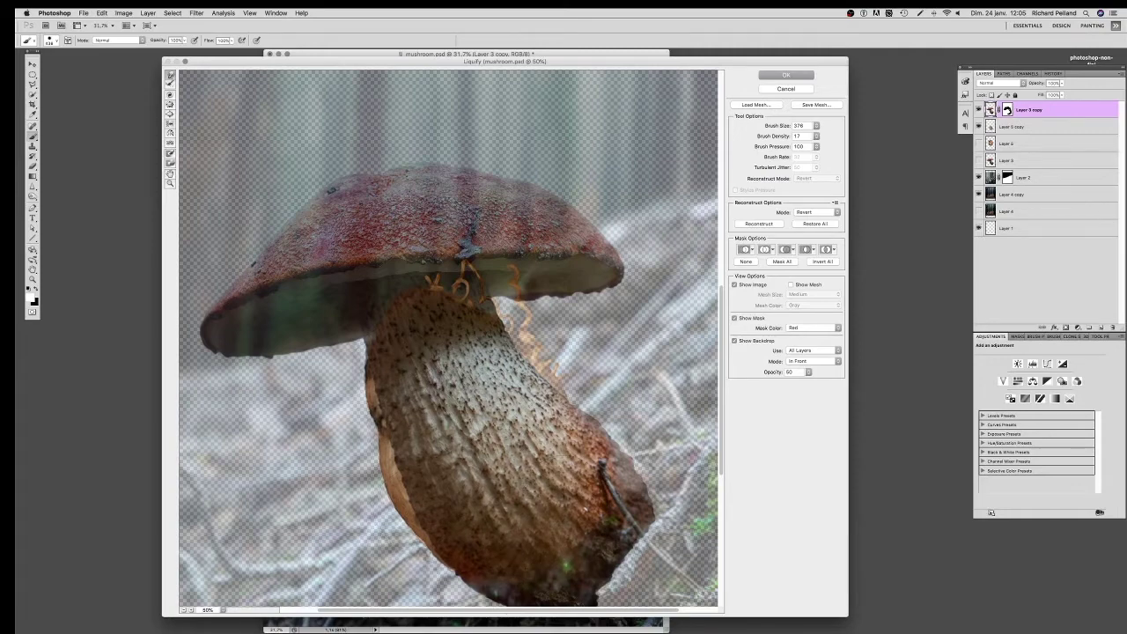
click(778, 76)
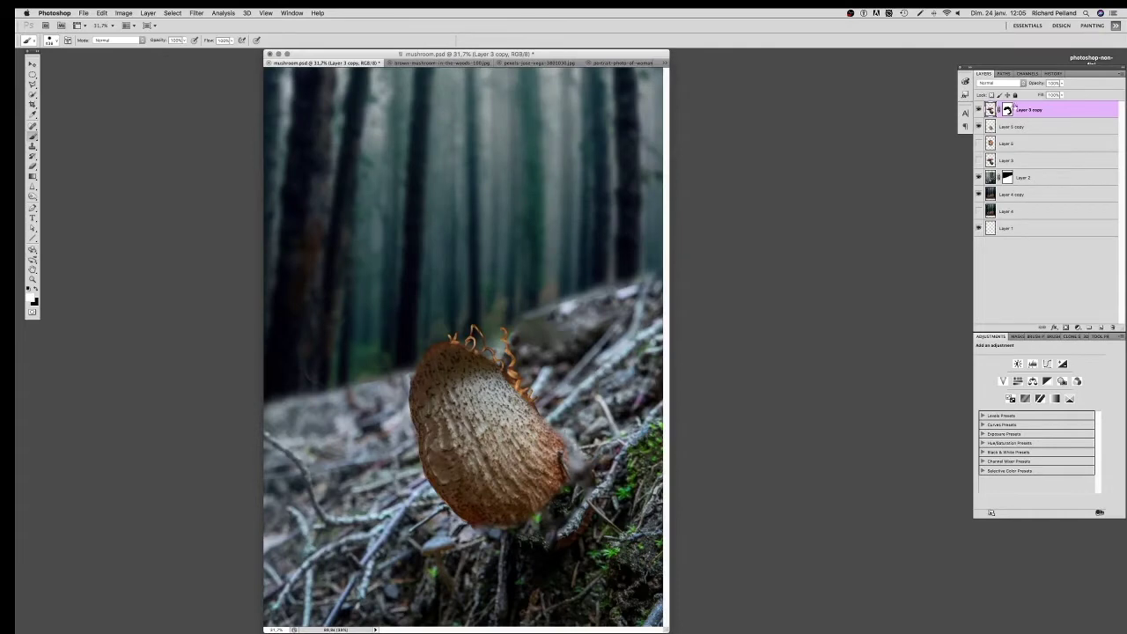
click(1022, 83)
Step: Blend the stem in Hard Light, show the cap, mask Layer 5 copy, add an unmasked copy on top
click(981, 177)
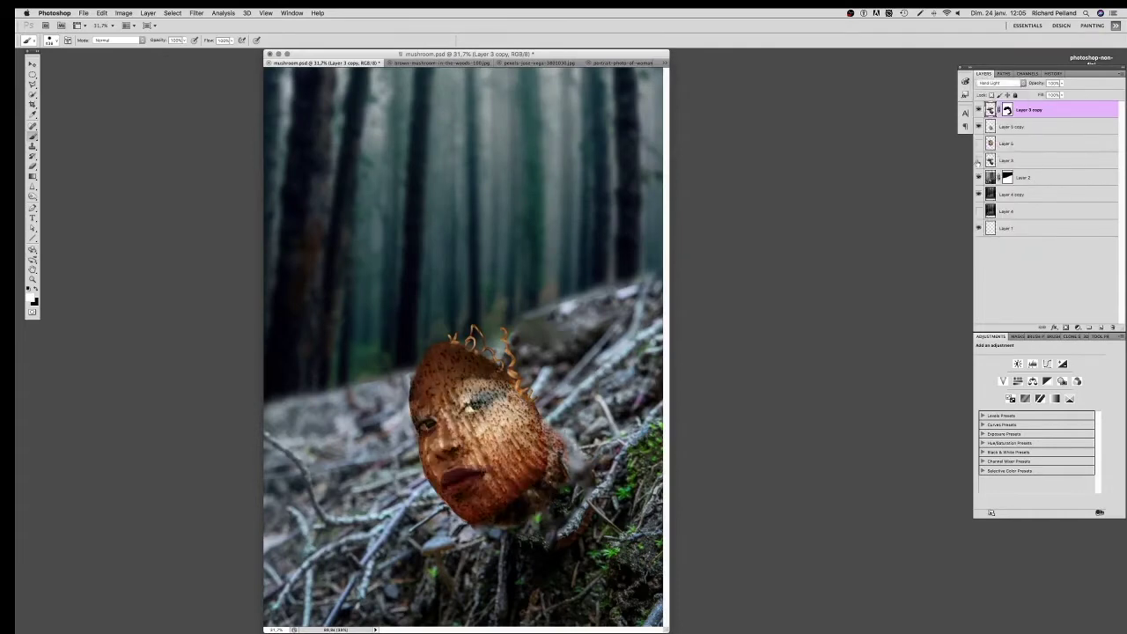
click(978, 161)
click(990, 126)
click(1065, 327)
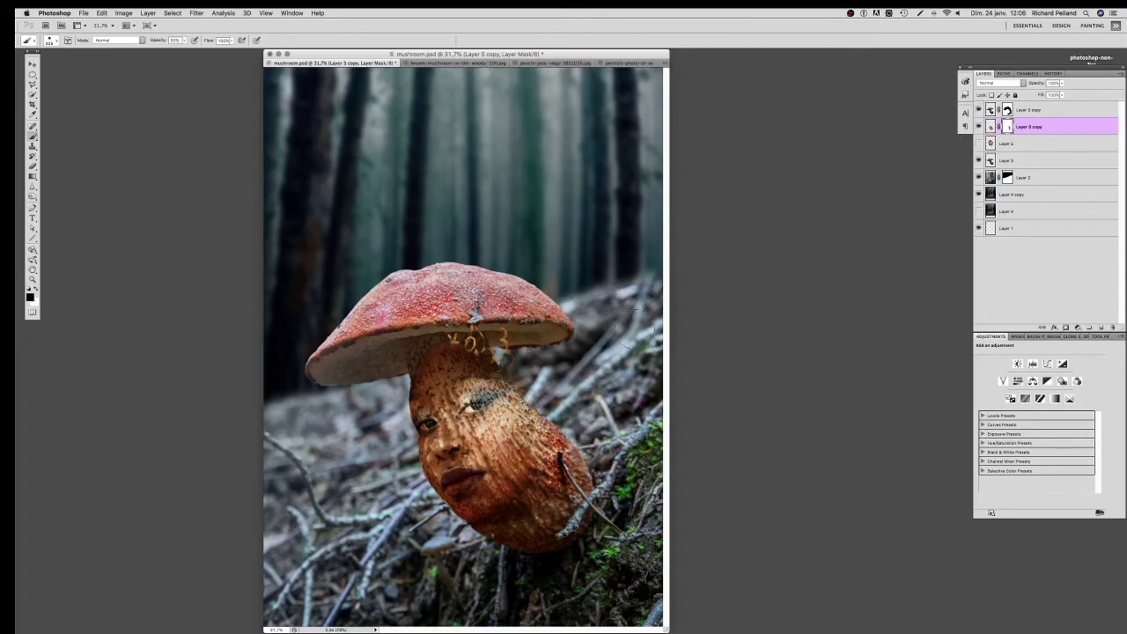
mouse_move(990, 126)
mouse_down()
mouse_move(992, 108)
mouse_move(1112, 327)
mouse_up()
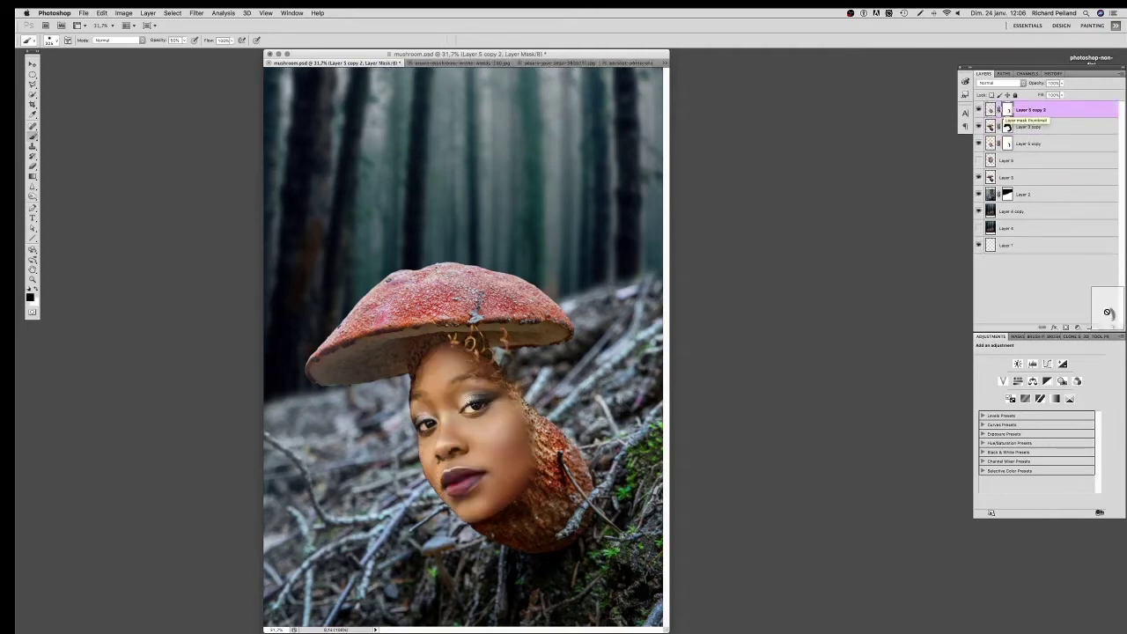
click(539, 212)
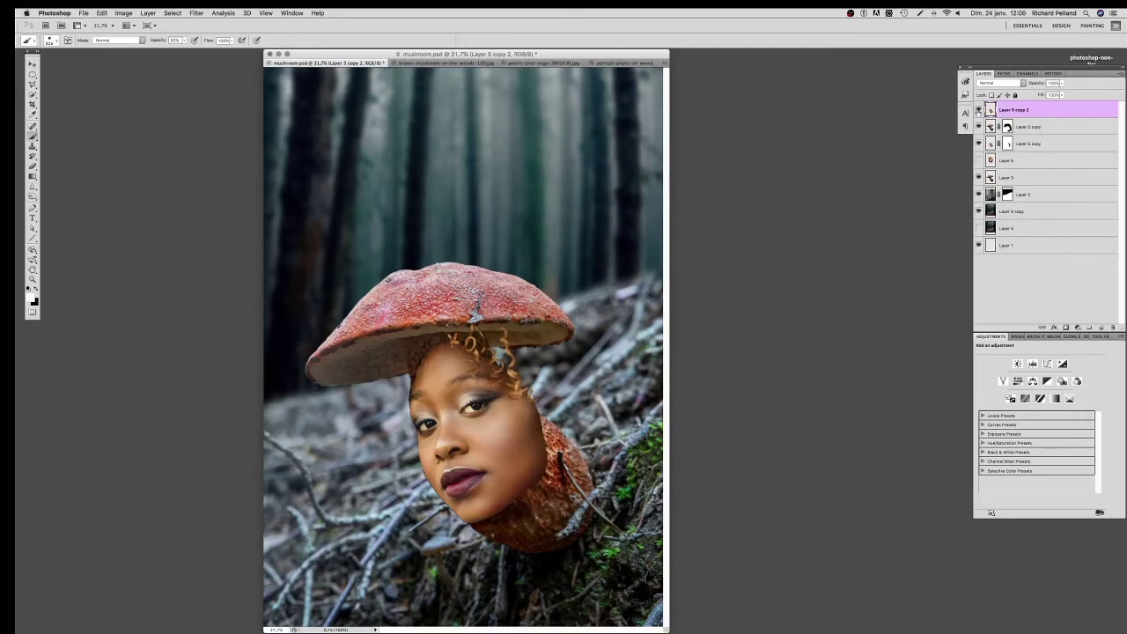
Step: Duplicate the face's Green channel and apply Levels with black input 16 and white input 188
alt+click(978, 109)
click(1028, 73)
click(1023, 134)
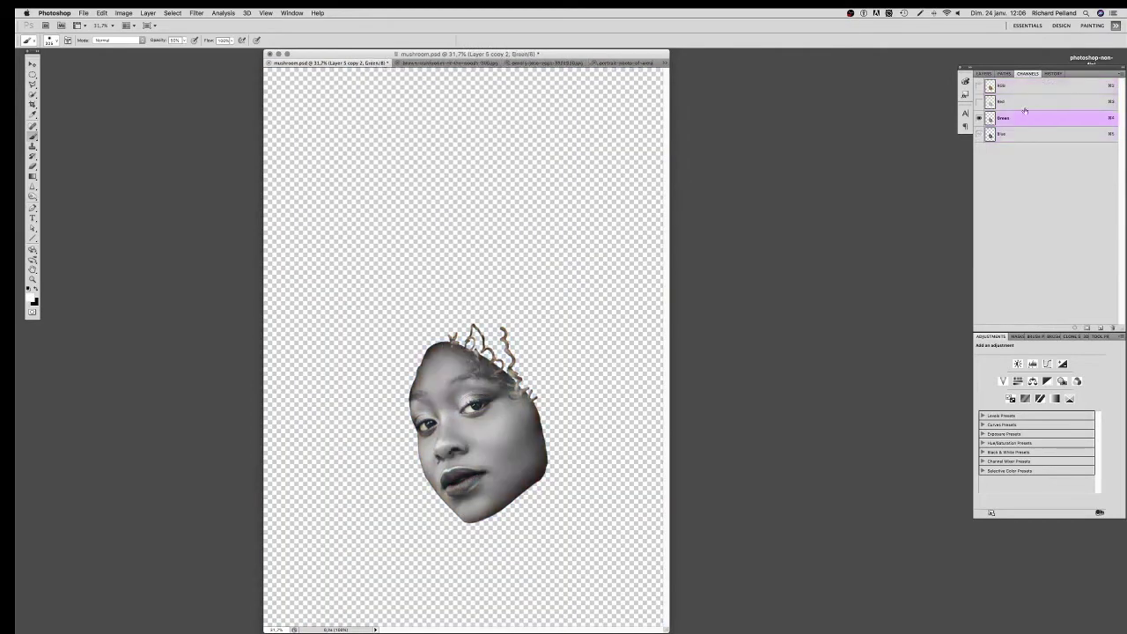
drag(1023, 117, 1087, 326)
key(ctrl+l)
drag(645, 339, 653, 338)
drag(756, 338, 727, 341)
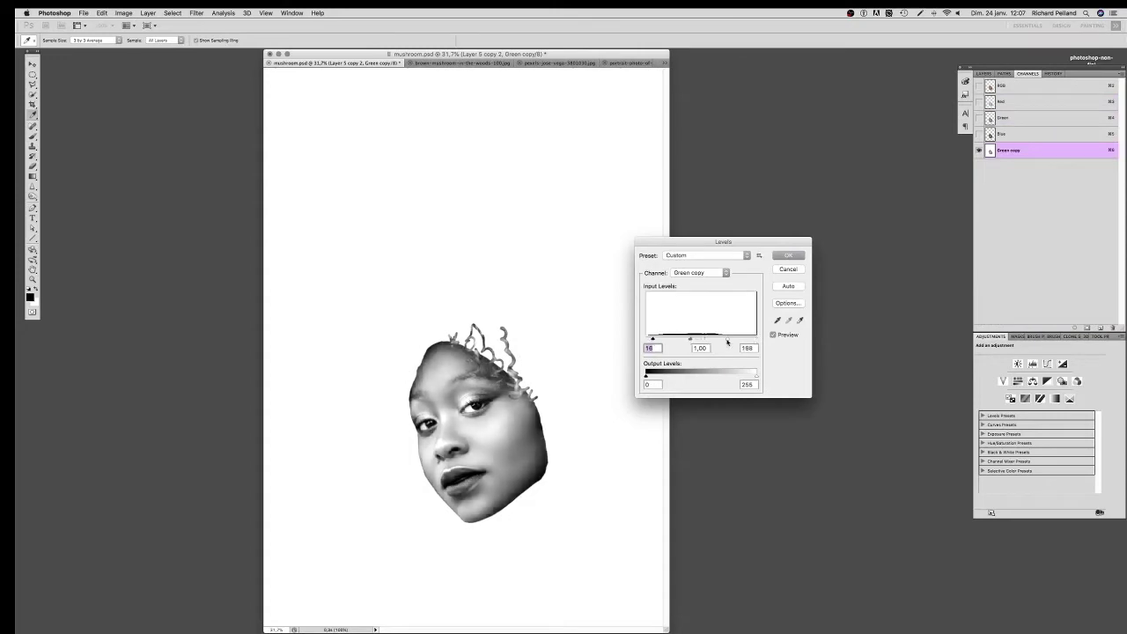
key(Return)
click(1001, 85)
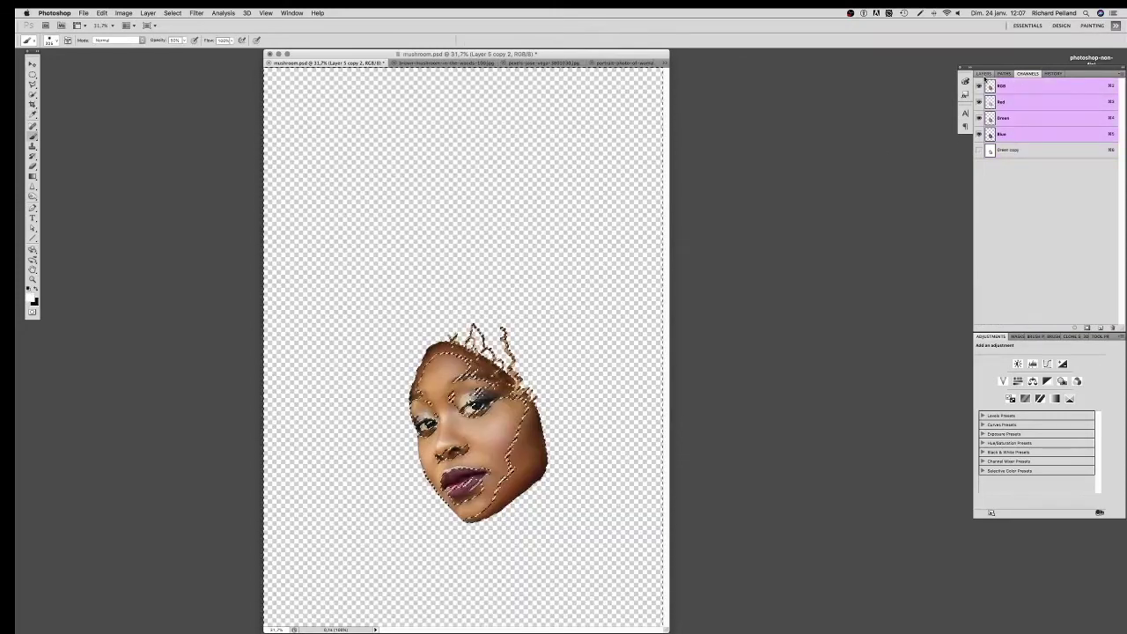
Step: Add a new Layer 6, then copy the inverted face selection to a desaturated Layer 7
click(1100, 326)
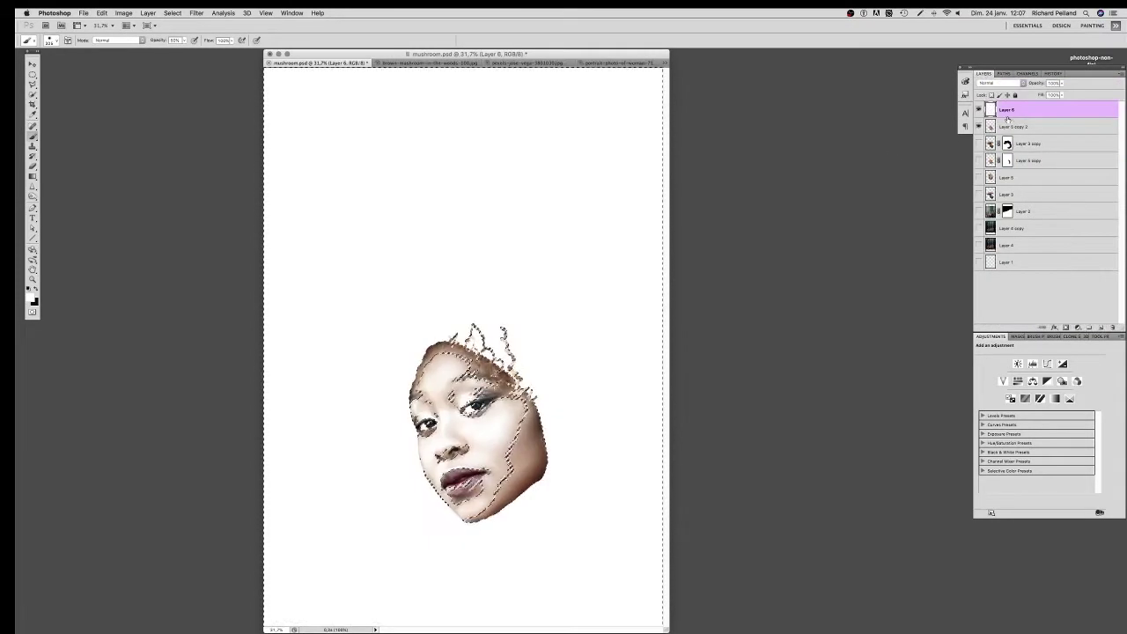
click(172, 13)
click(189, 44)
click(1021, 126)
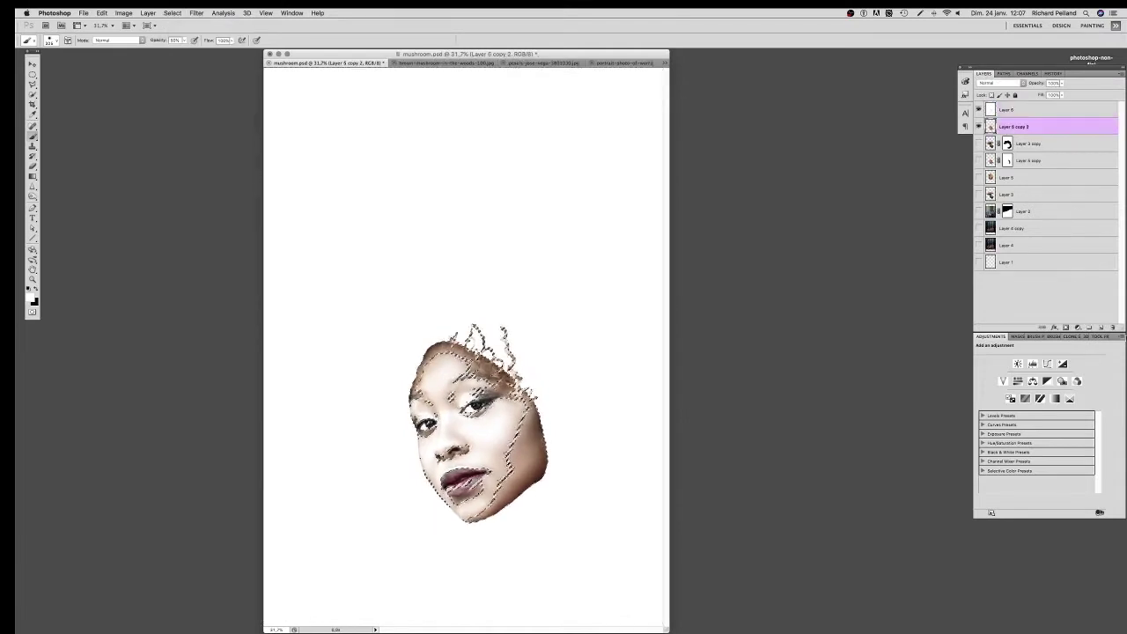
key(ctrl+j)
key(ctrl+shift+u)
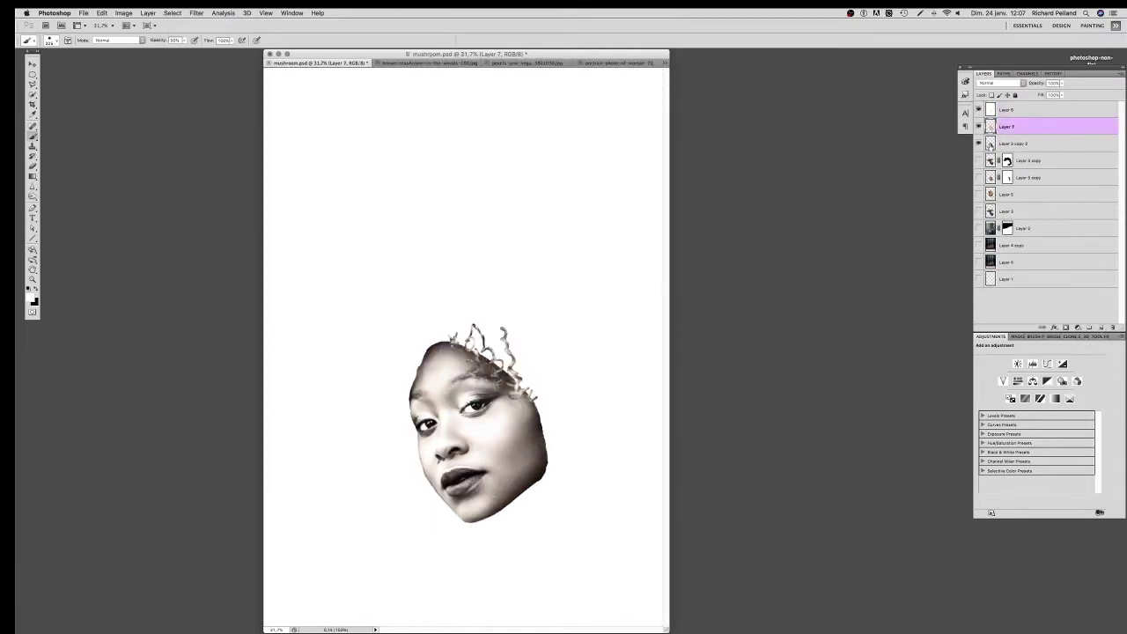
Step: Deselect and delete Layer 6's white fill
click(1021, 109)
click(173, 12)
click(173, 32)
key(Delete)
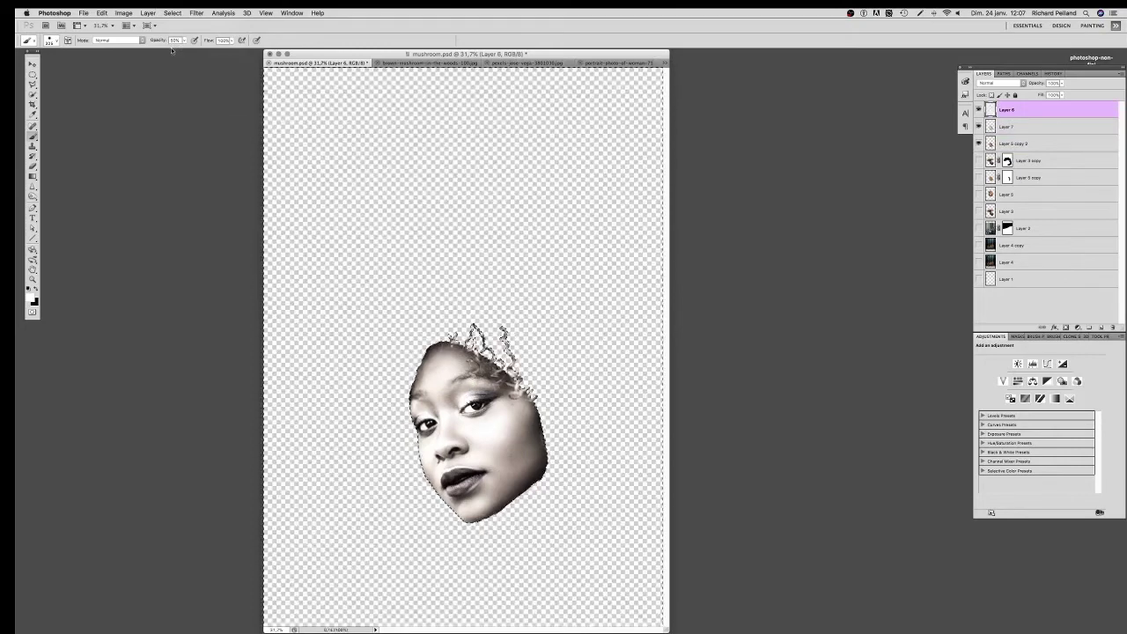
Step: Restore layer visibility so the bark-textured face shows, and select Layer 5 copy 2
click(977, 144)
click(977, 161)
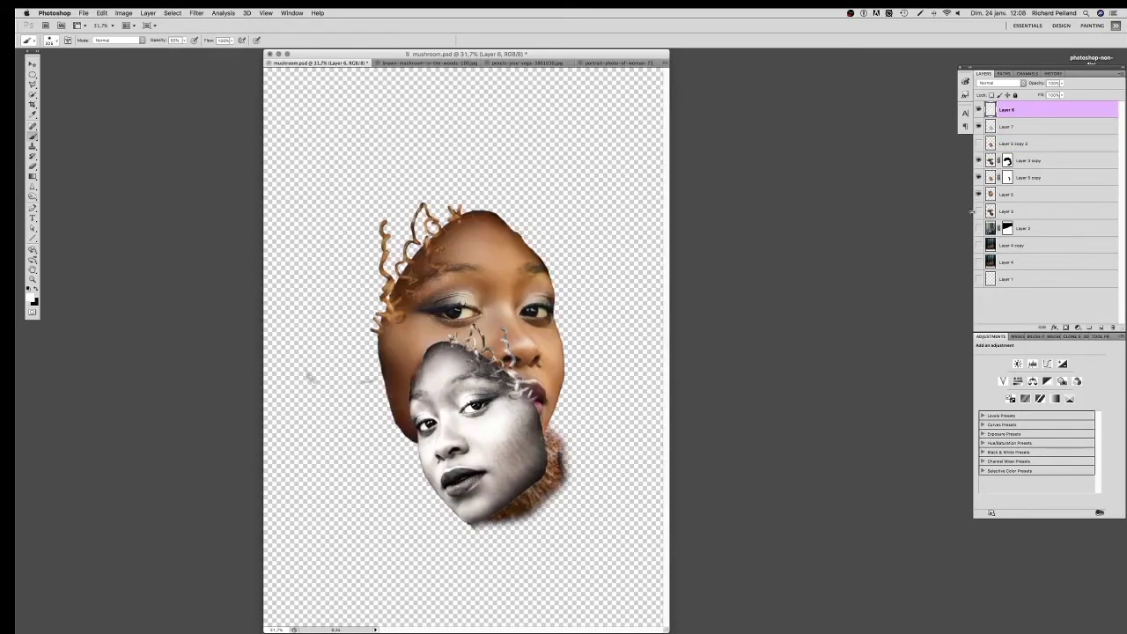
click(977, 177)
click(977, 194)
click(977, 228)
click(1021, 194)
click(977, 194)
click(977, 245)
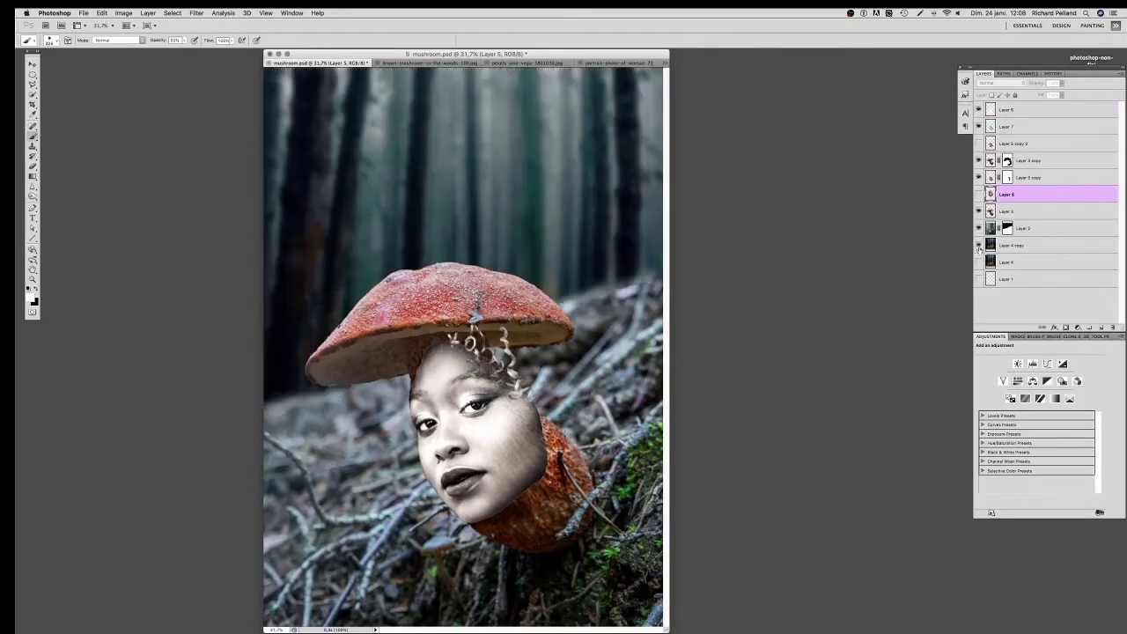
click(977, 126)
click(991, 143)
Step: Move Layer 5 copy 2 to the top, then Liquify Layer 3 copy leftward with brush 211, density 17
drag(991, 143, 989, 106)
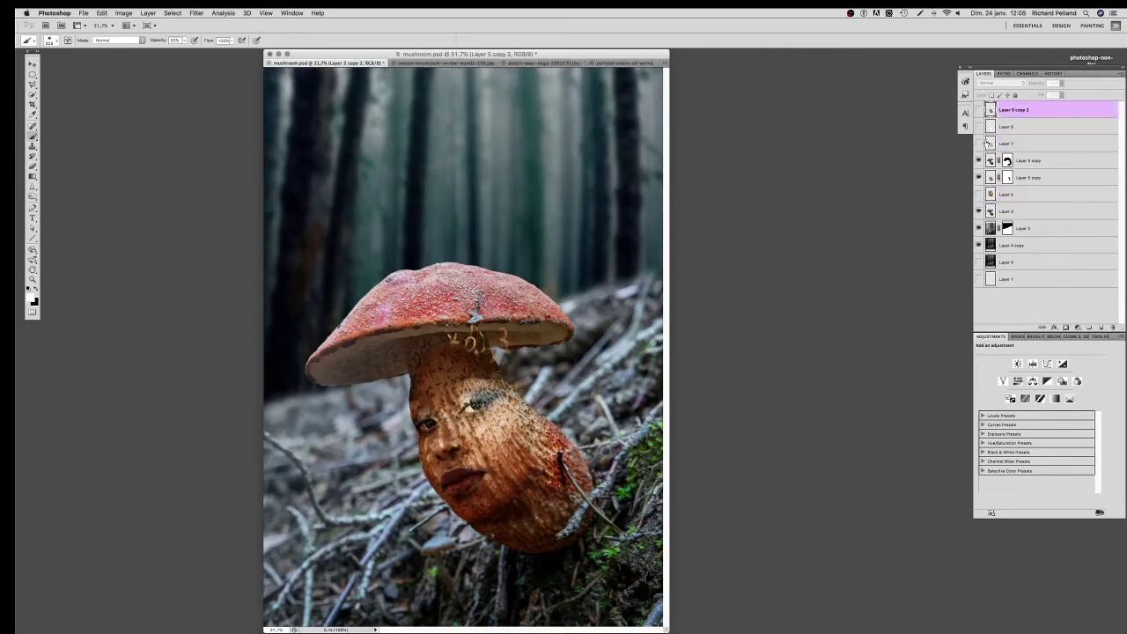
click(1025, 160)
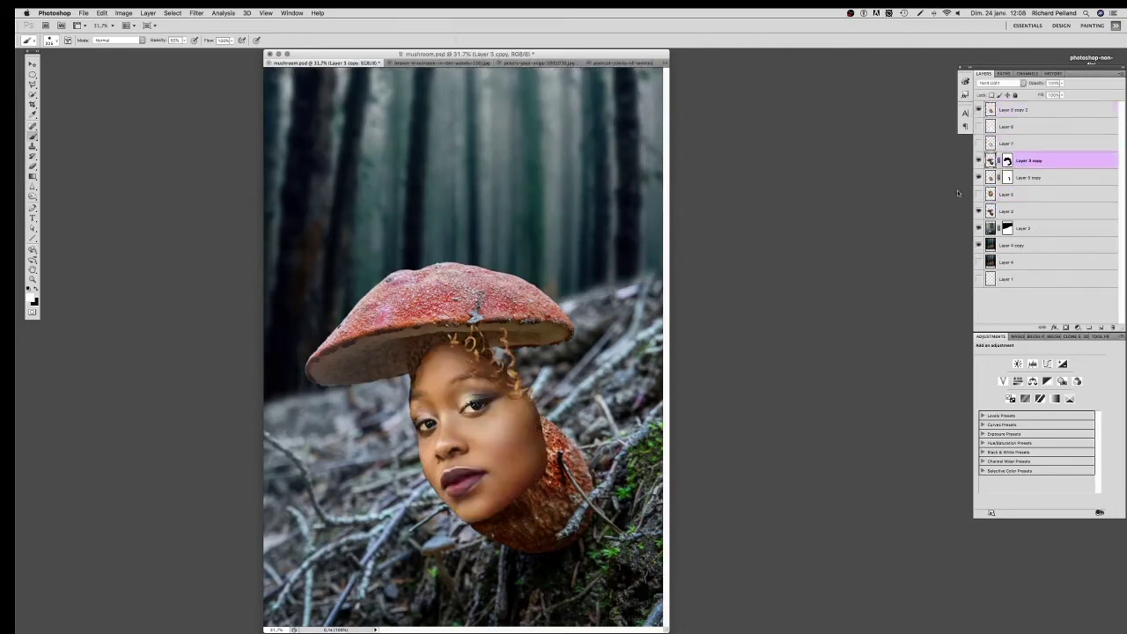
click(197, 12)
click(215, 88)
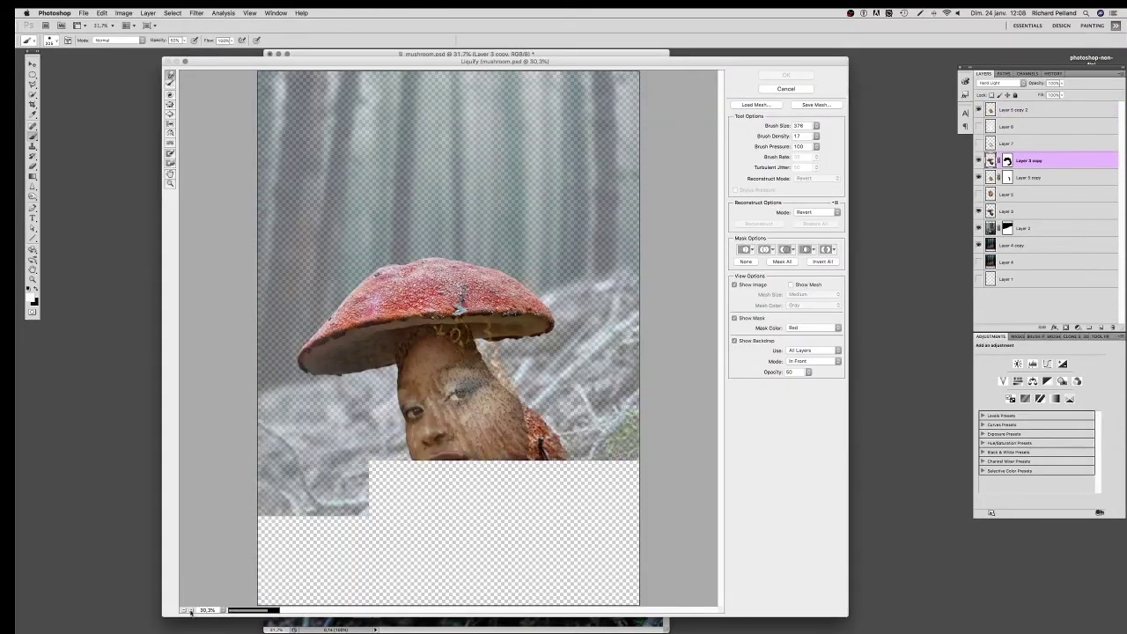
click(190, 611)
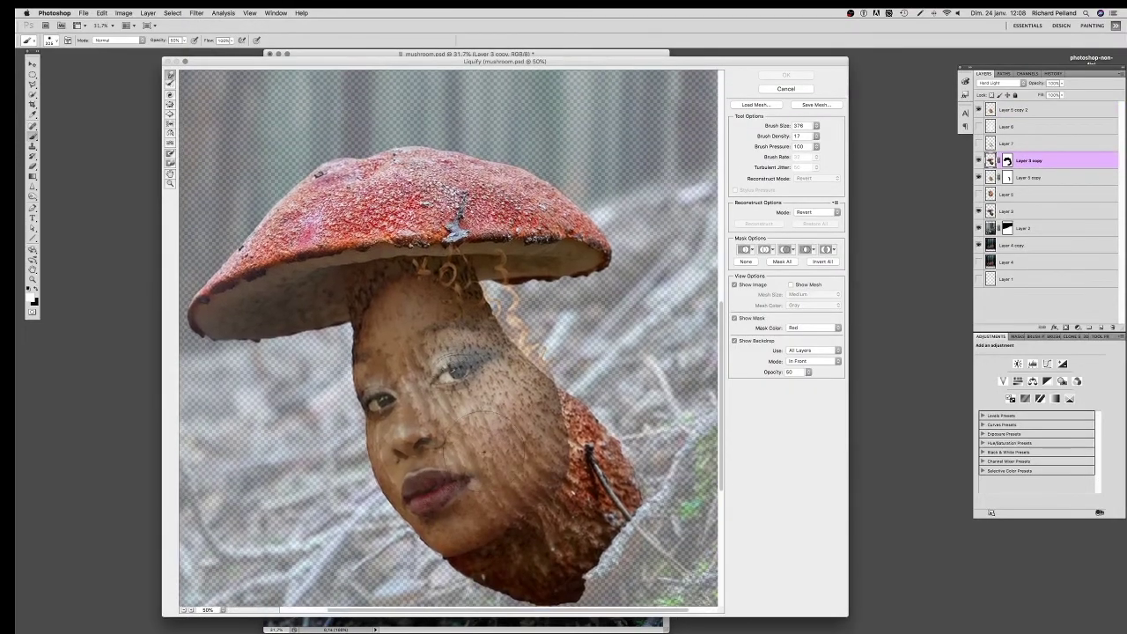
drag(816, 129, 778, 136)
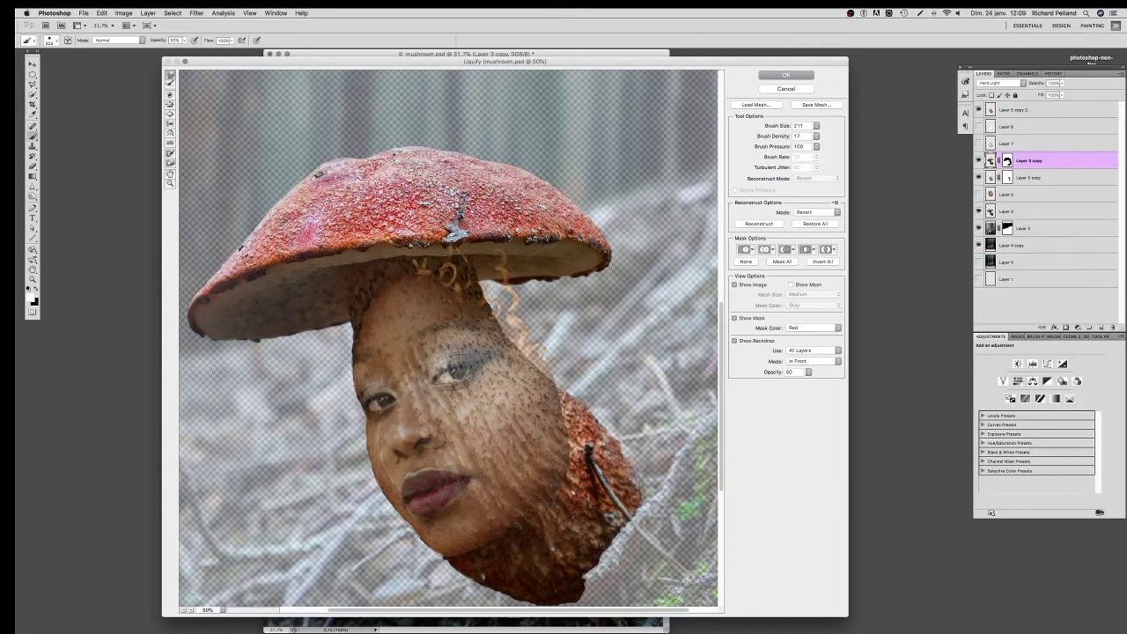
click(815, 135)
drag(774, 135, 779, 136)
drag(527, 360, 458, 339)
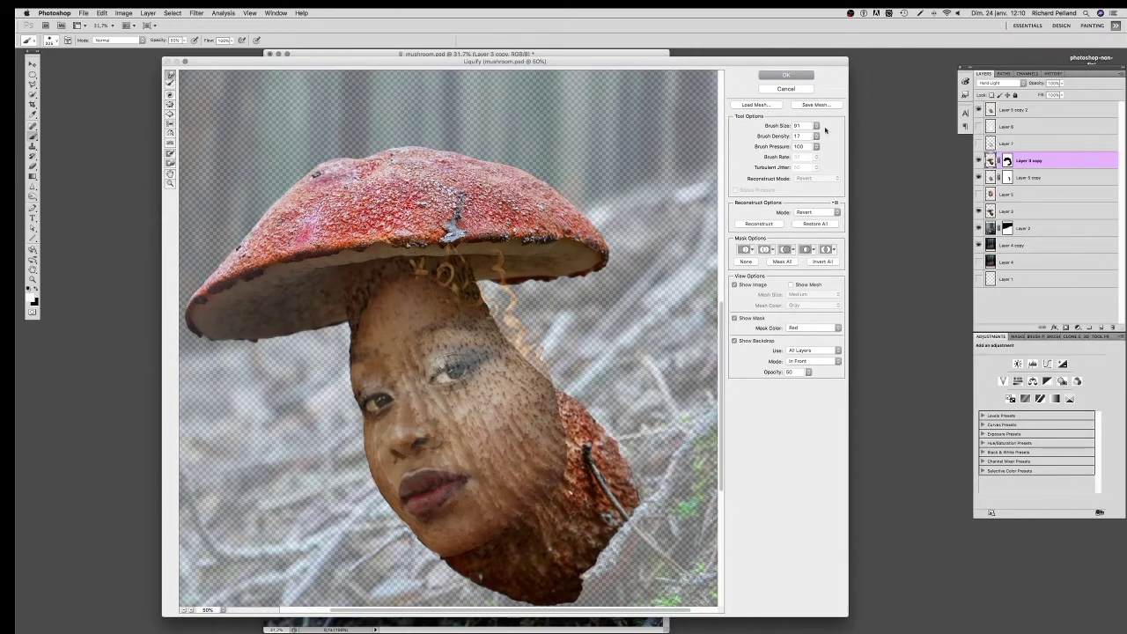
click(786, 75)
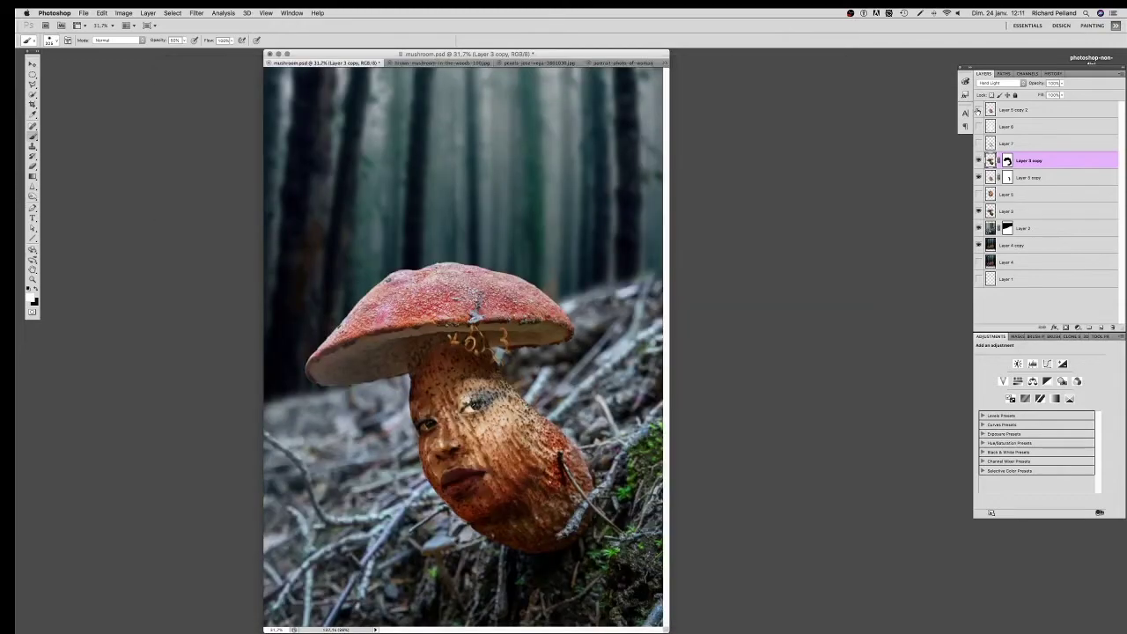
Step: Show Layer 5 copy 2 and give it a black mask hiding the smooth face
click(978, 109)
click(990, 110)
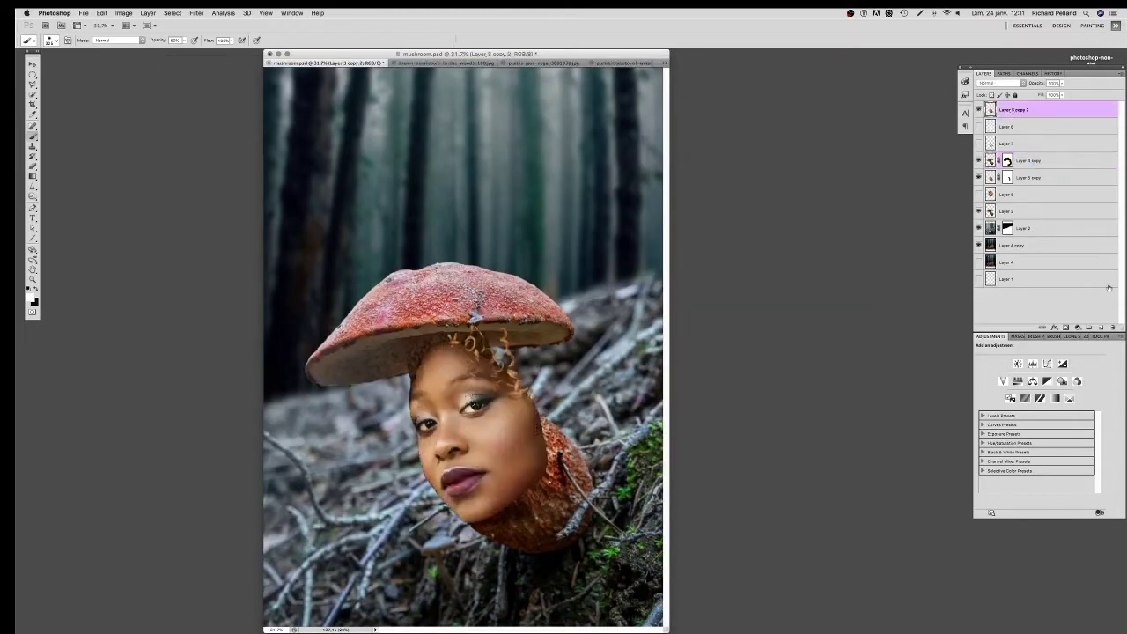
alt+click(1066, 327)
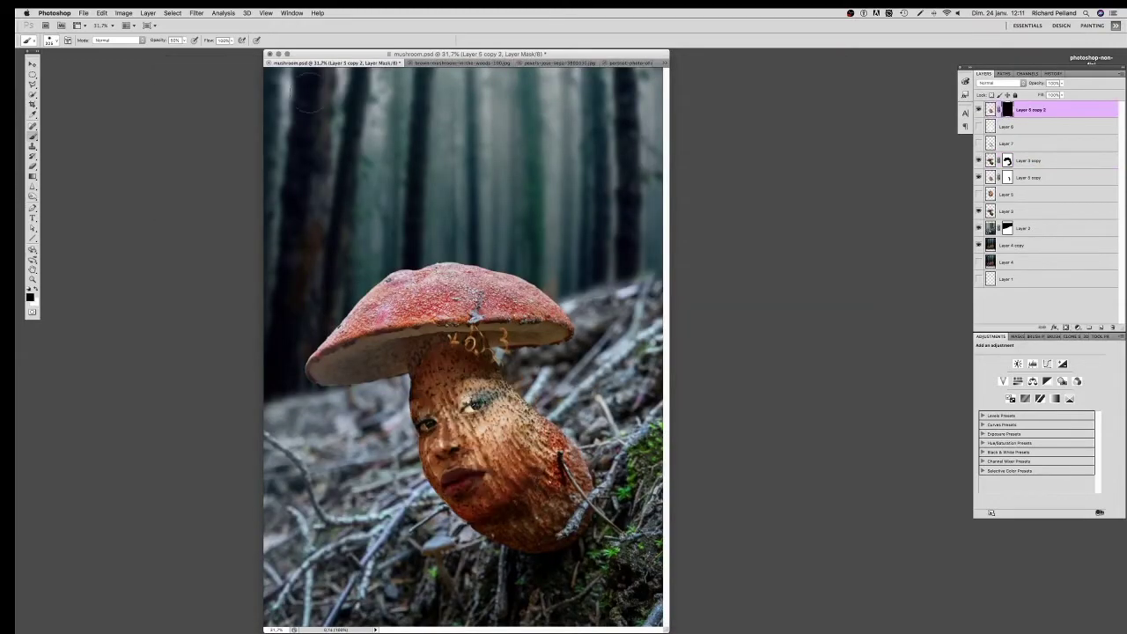
Step: Set Layer 7 to 50% opacity, add a mask, and paint it at 30% over the cheek
click(979, 143)
mouse_move(1036, 83)
mouse_down()
mouse_move(1019, 83)
mouse_move(1037, 83)
mouse_up()
click(1065, 328)
key(7)
key(3)
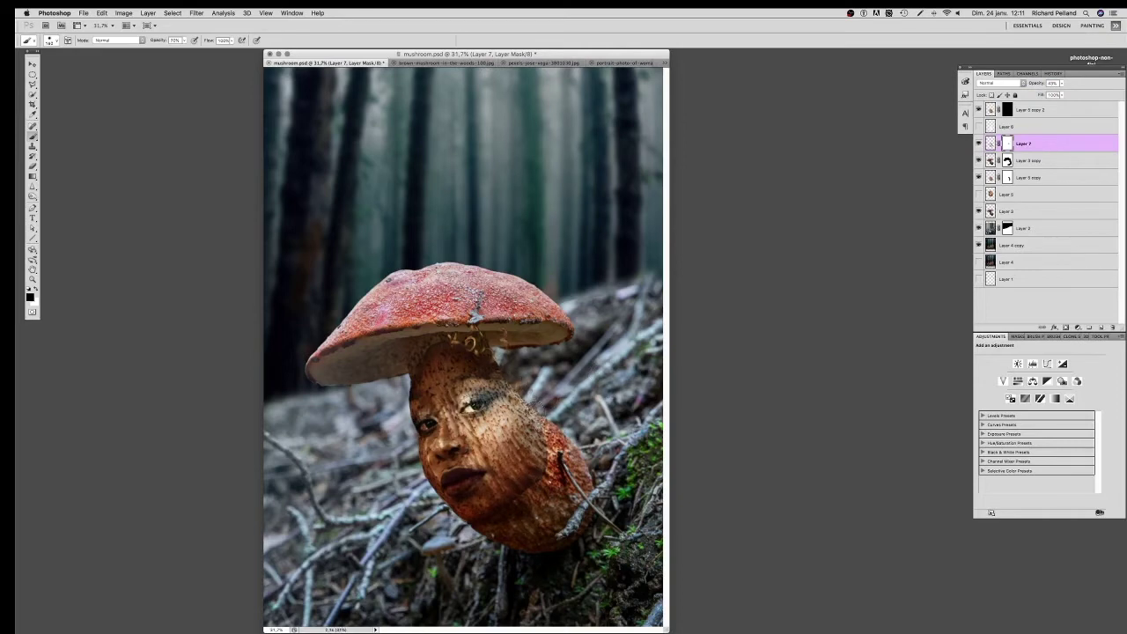
drag(538, 430, 550, 450)
drag(523, 509, 498, 433)
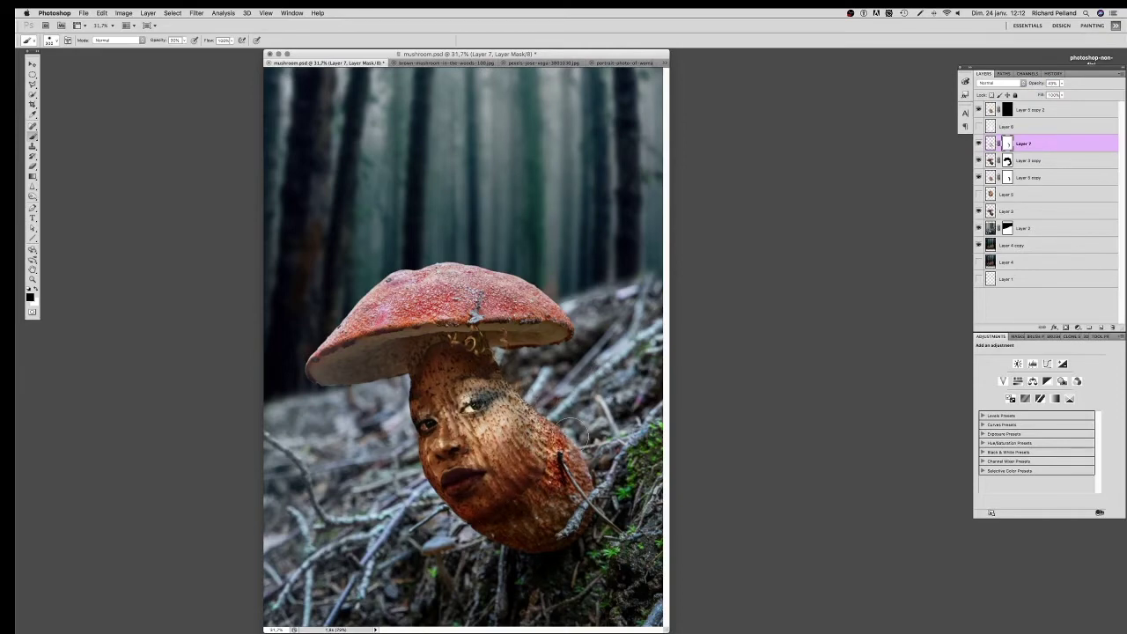
click(978, 144)
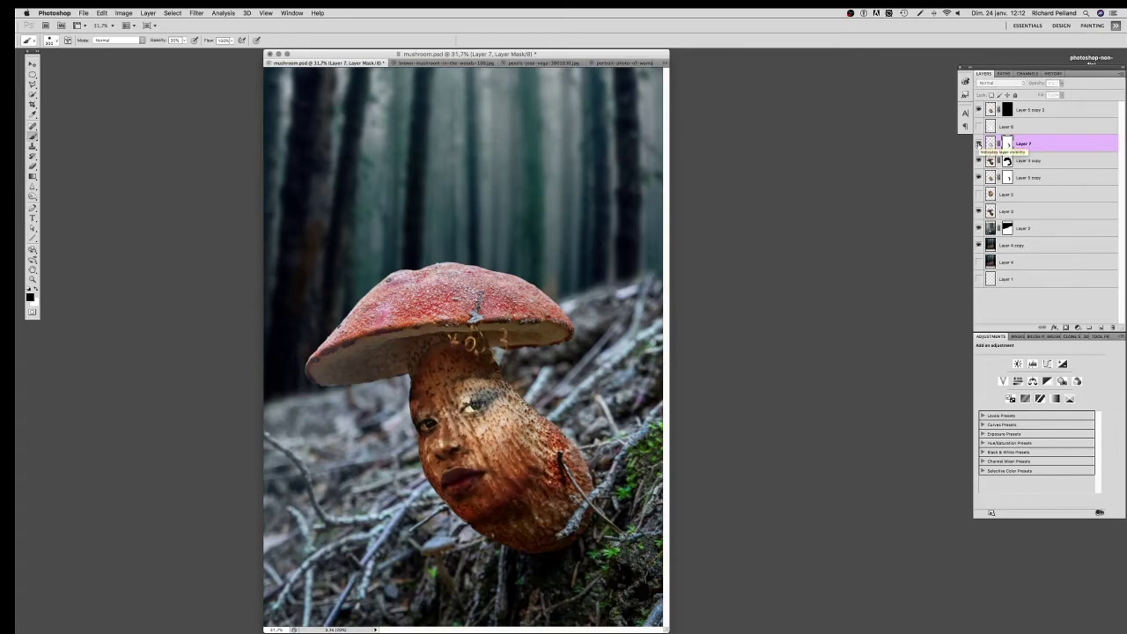
click(977, 143)
Step: Lower Layer 6's opacity, add a mask, and paint it at 30% over the cheek and eye
click(978, 126)
click(1004, 126)
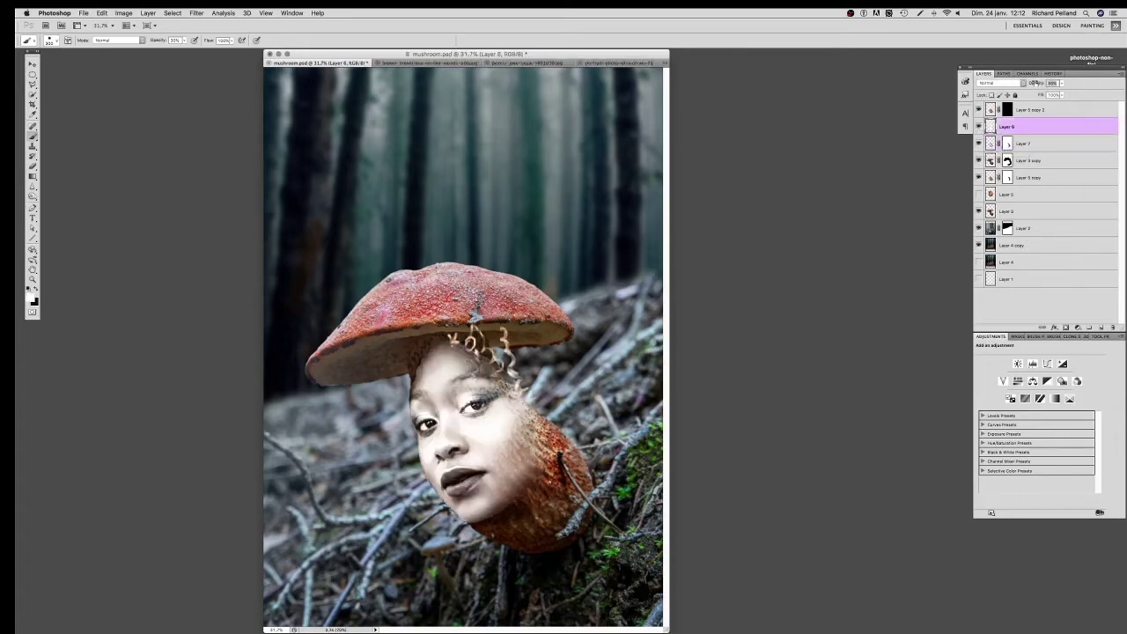
drag(1038, 83, 1028, 82)
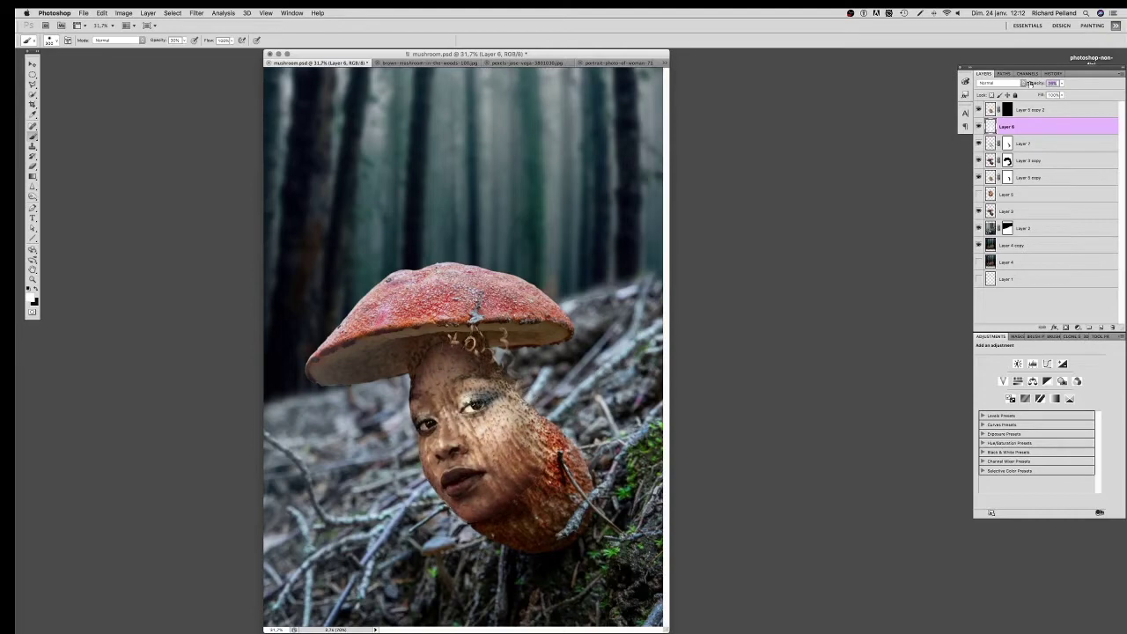
click(1066, 327)
key(0)
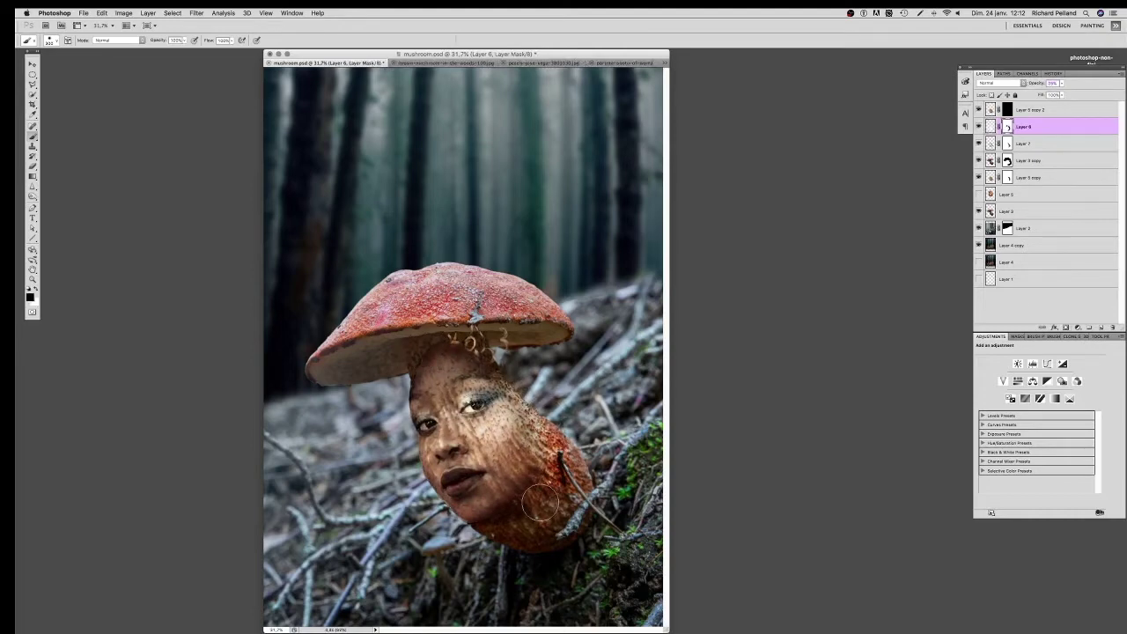
key(3)
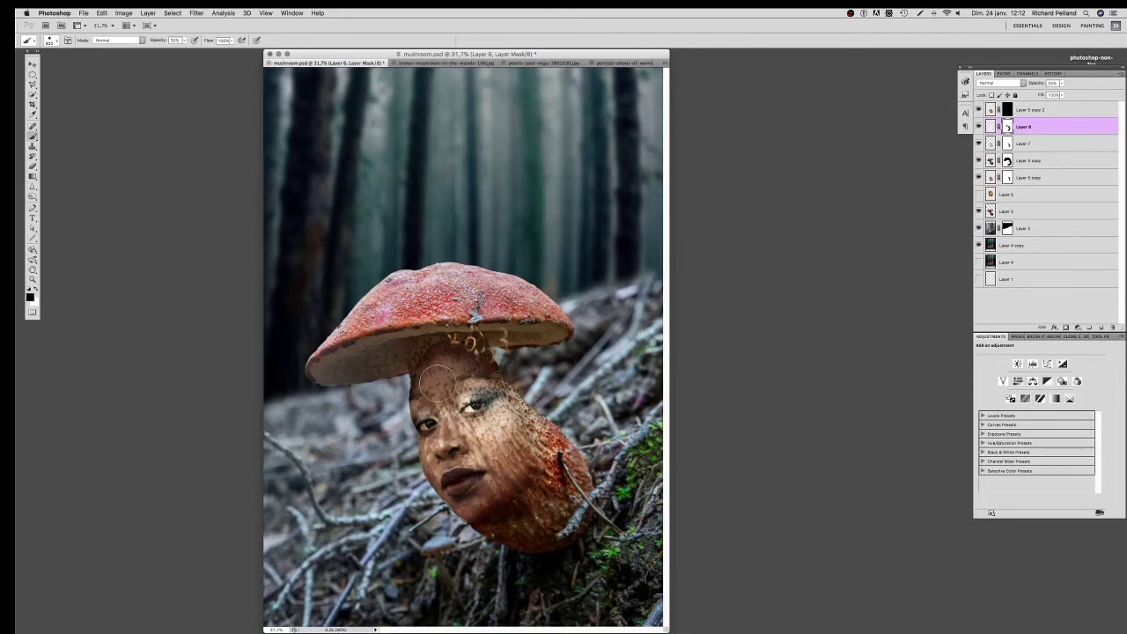
drag(1039, 83, 1042, 83)
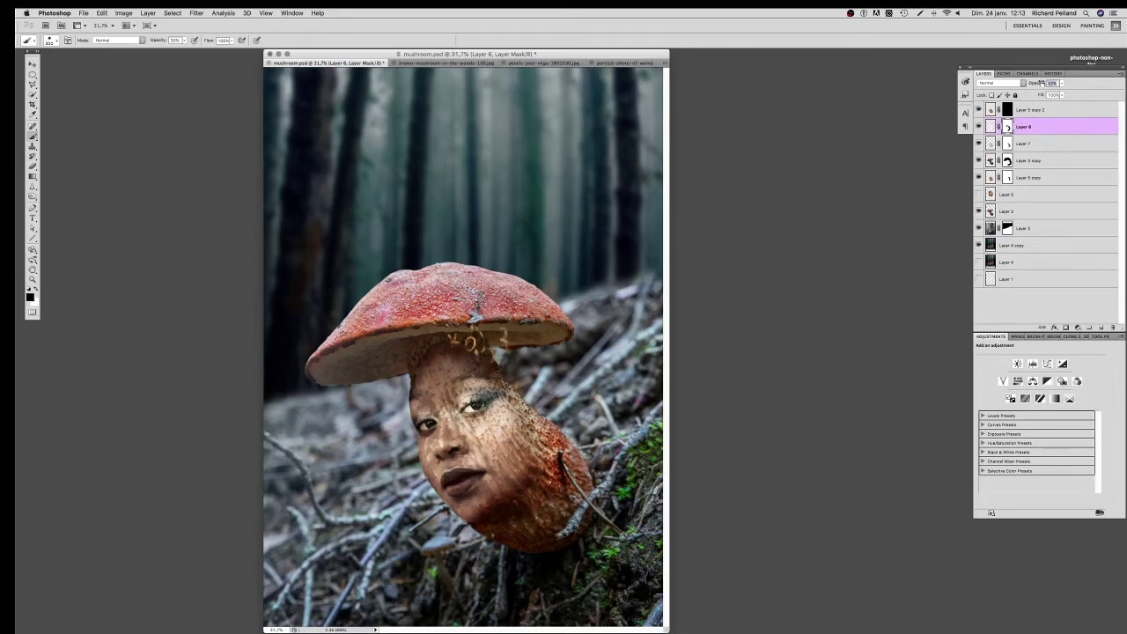
drag(491, 430, 506, 381)
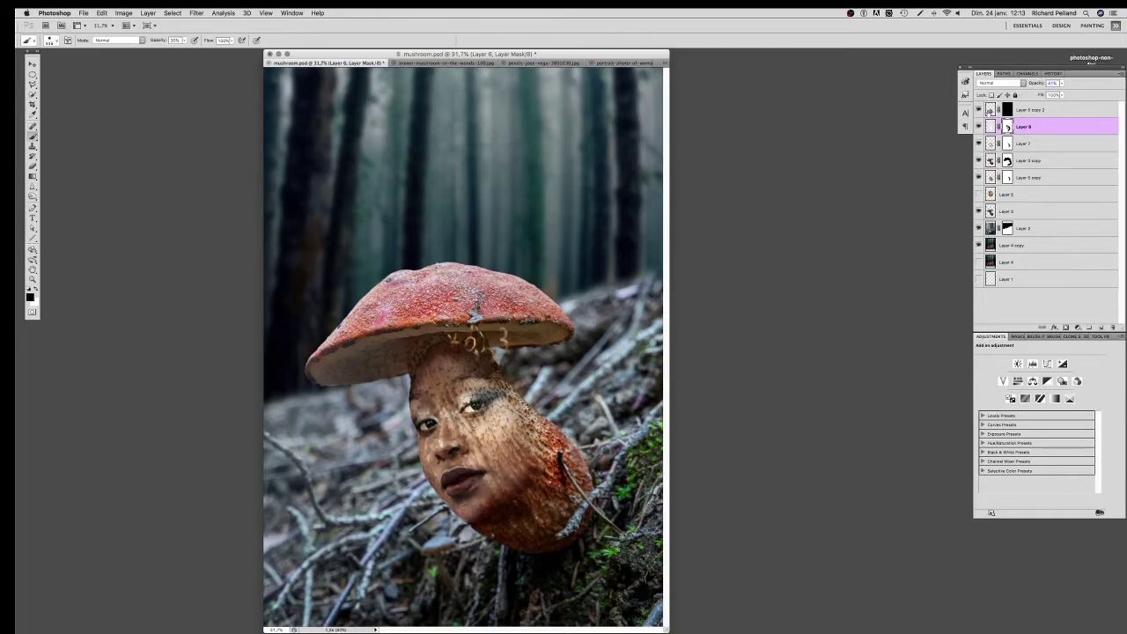
key(alt+bracketright)
drag(516, 398, 436, 419)
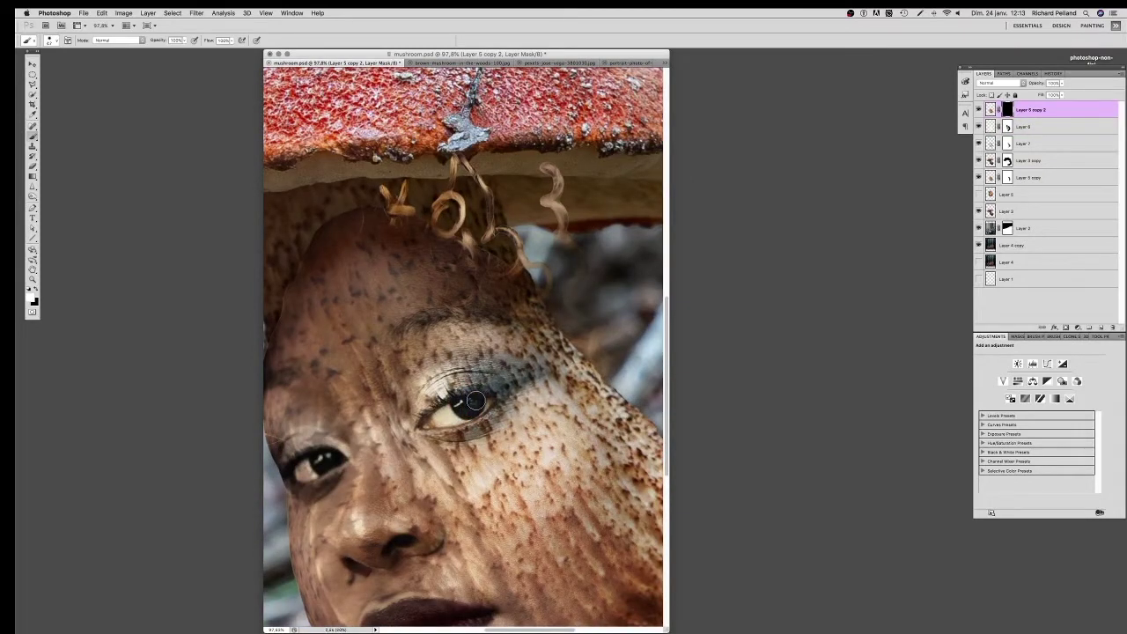
Step: Paint Layer 5 copy 2's mask to reveal skin at the left eye and shade under the nostrils
mouse_move(332, 461)
mouse_down()
mouse_move(304, 471)
mouse_move(343, 484)
mouse_up()
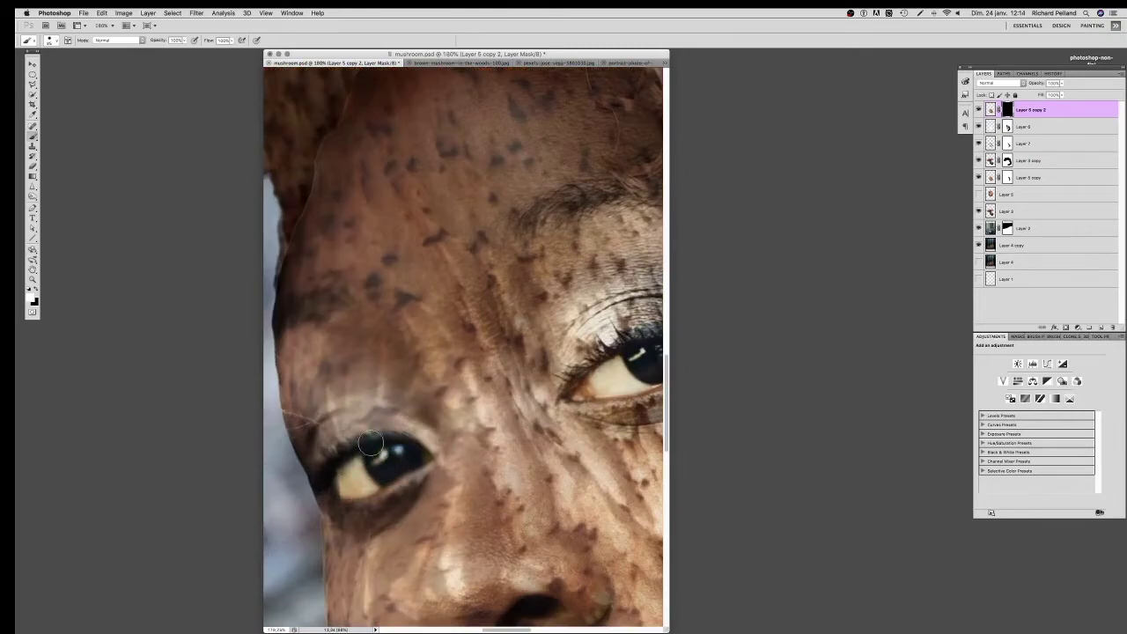
scroll(397, 381, right, 5)
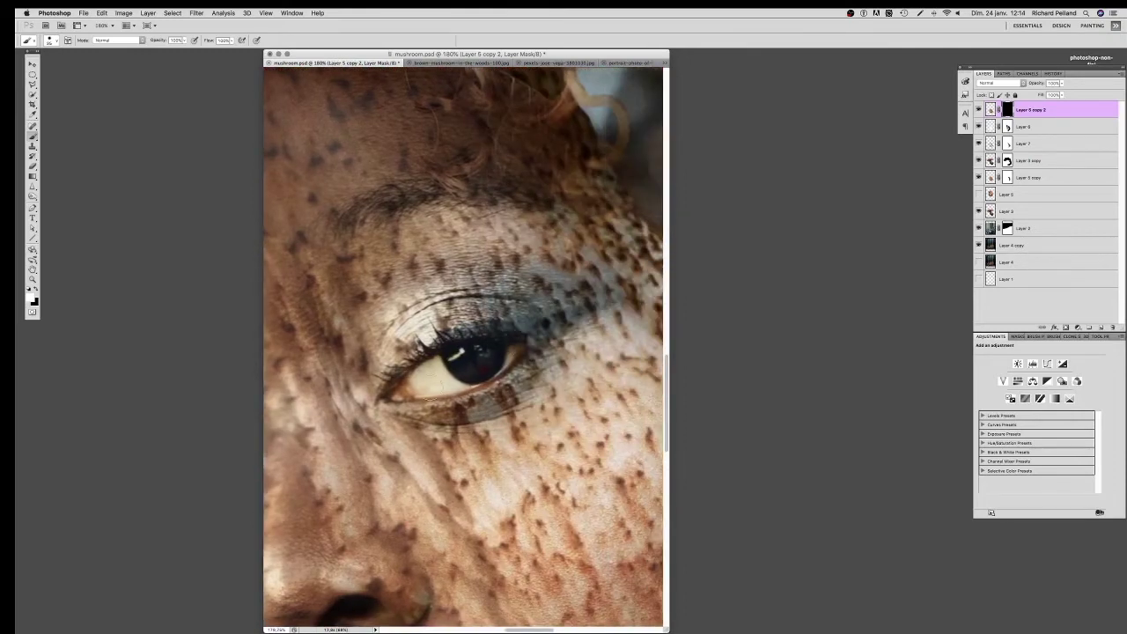
scroll(423, 387, down, 3)
scroll(440, 391, down, 3)
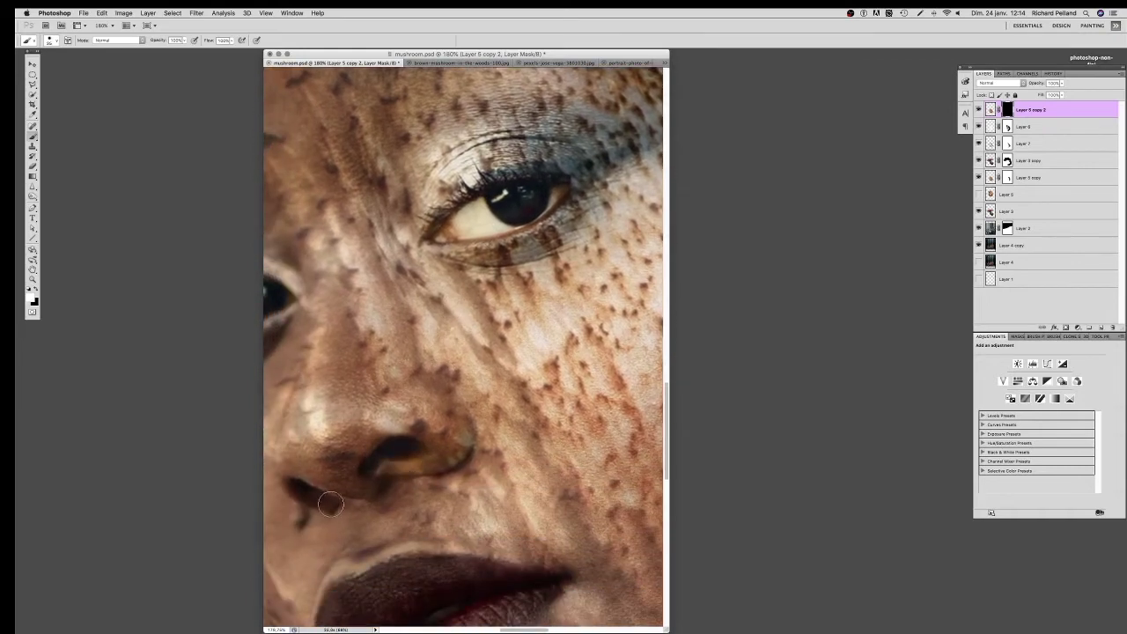
scroll(359, 506, left, 4)
key(x)
click(432, 498)
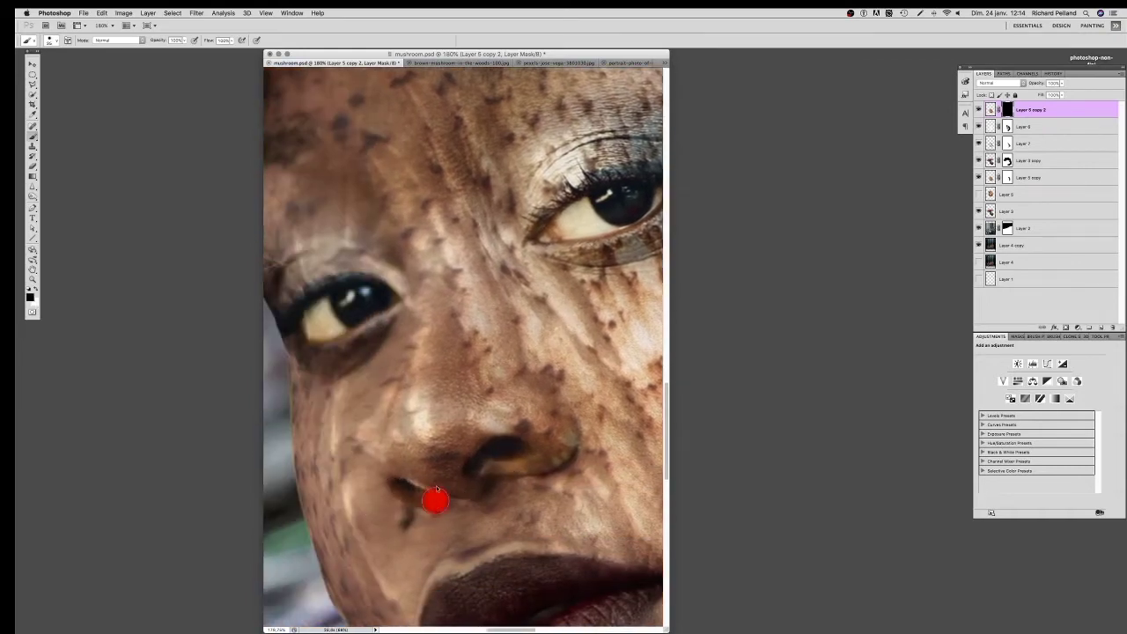
drag(388, 464, 512, 477)
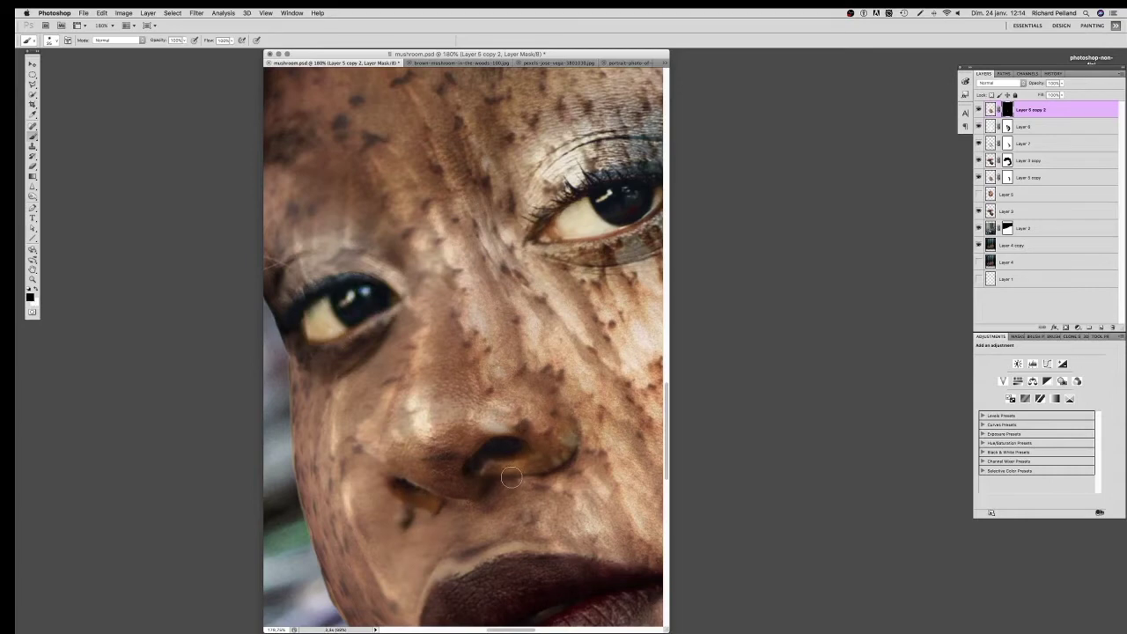
Step: Reveal the upper lip and its outline on the mask, then fit the image on screen
scroll(512, 477, down, 2)
scroll(520, 523, down, 3)
mouse_move(432, 385)
mouse_down()
mouse_move(606, 391)
mouse_move(396, 440)
mouse_move(573, 384)
mouse_move(521, 479)
mouse_move(440, 493)
mouse_move(478, 452)
mouse_move(414, 445)
mouse_up()
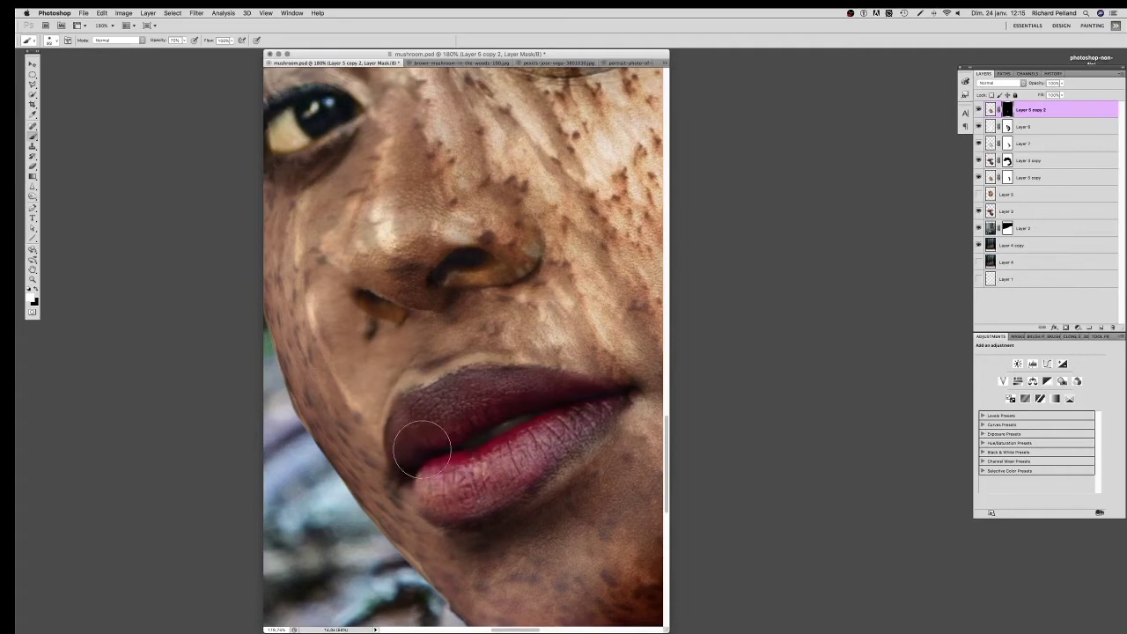
drag(528, 400, 579, 402)
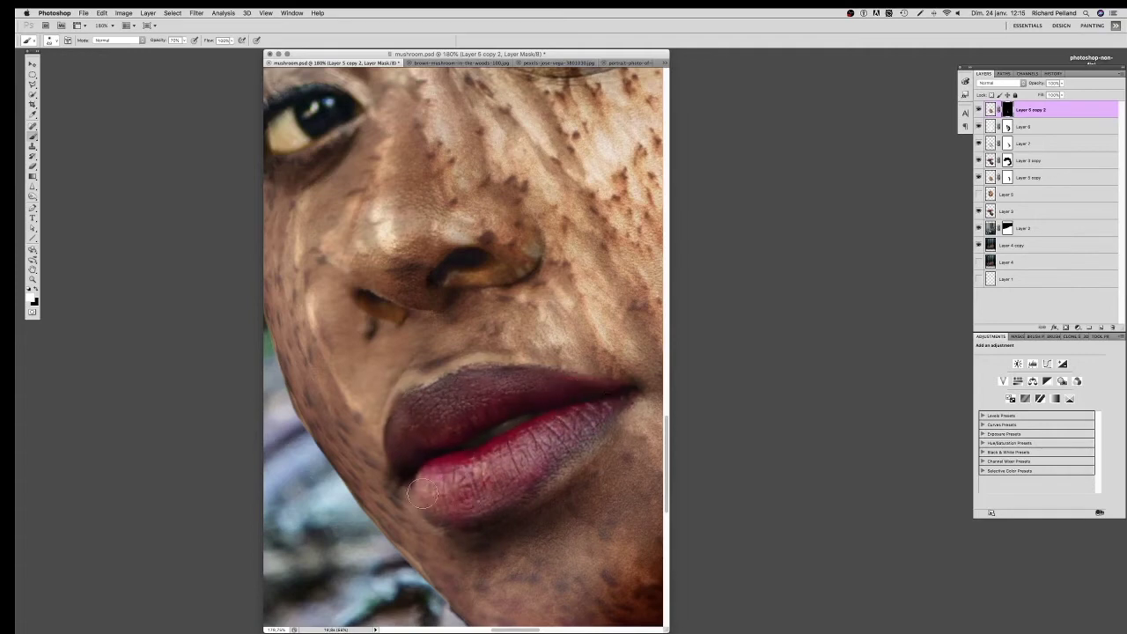
mouse_move(401, 413)
mouse_down()
mouse_move(458, 369)
mouse_move(550, 374)
mouse_move(481, 373)
mouse_up()
double_click(33, 268)
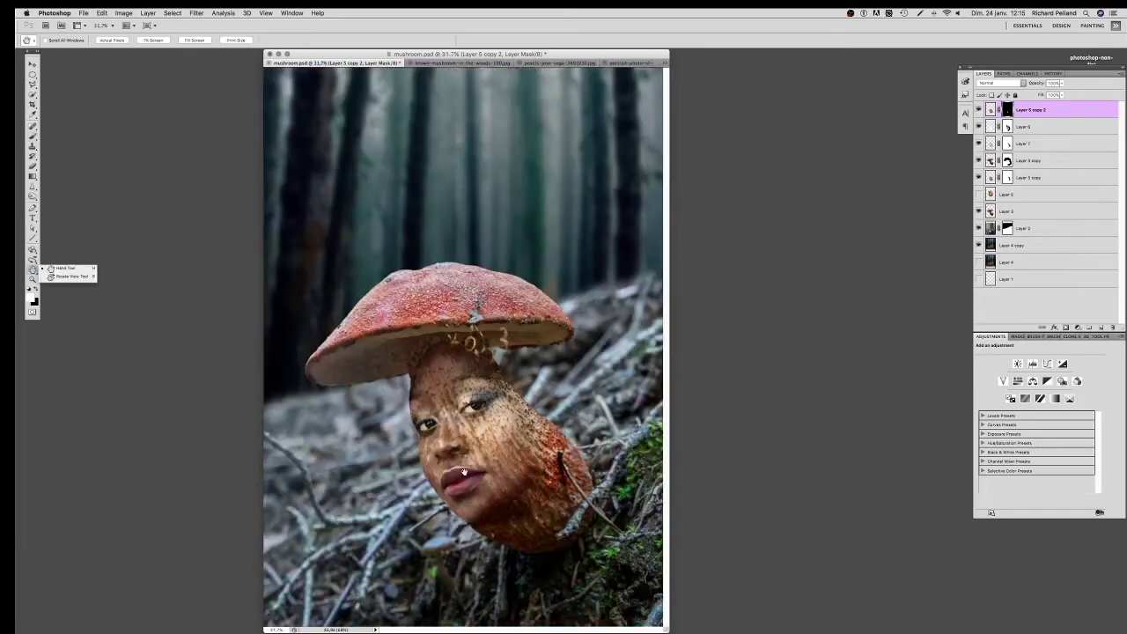
click(62, 268)
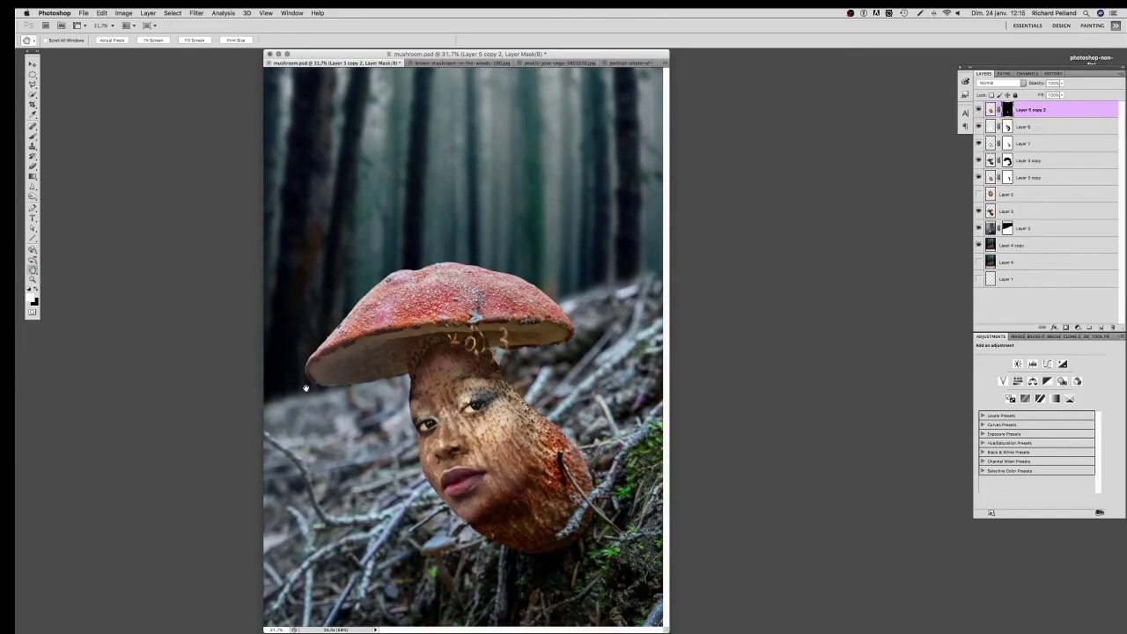
scroll(510, 362, up, 5)
Step: Paint in the hair curls hanging below the mushroom cap
key(b)
drag(493, 288, 517, 397)
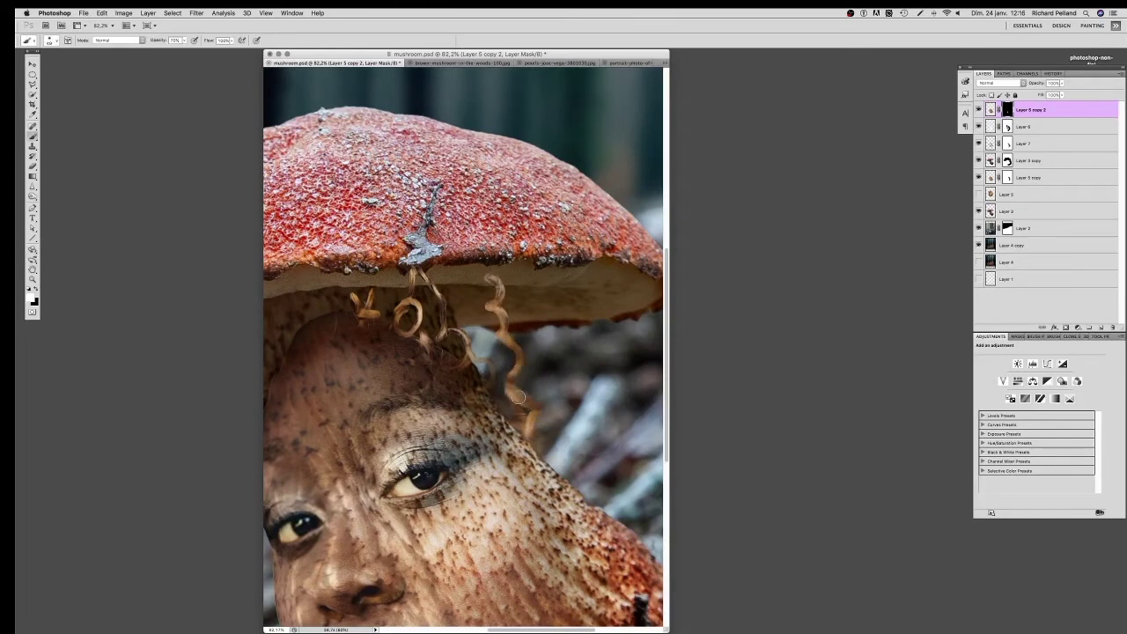
mouse_move(533, 411)
mouse_down()
mouse_move(528, 466)
mouse_move(528, 456)
mouse_up()
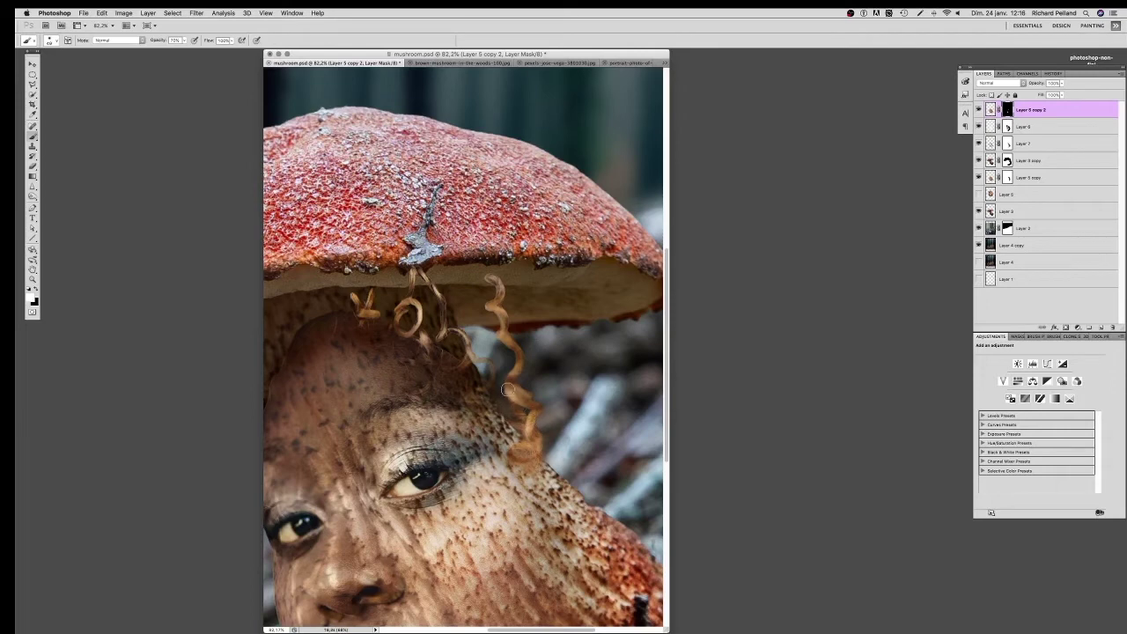
mouse_move(440, 328)
mouse_down()
mouse_move(415, 399)
mouse_move(483, 387)
mouse_move(409, 339)
mouse_move(361, 326)
mouse_move(356, 309)
mouse_move(401, 333)
mouse_up()
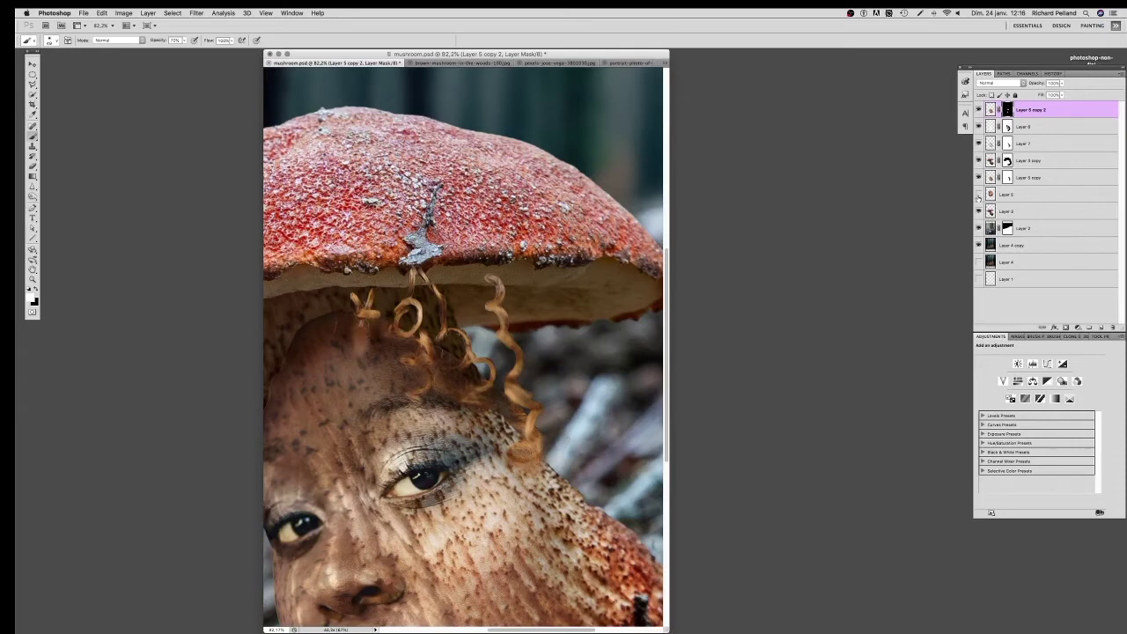
alt+click(978, 193)
alt+click(978, 194)
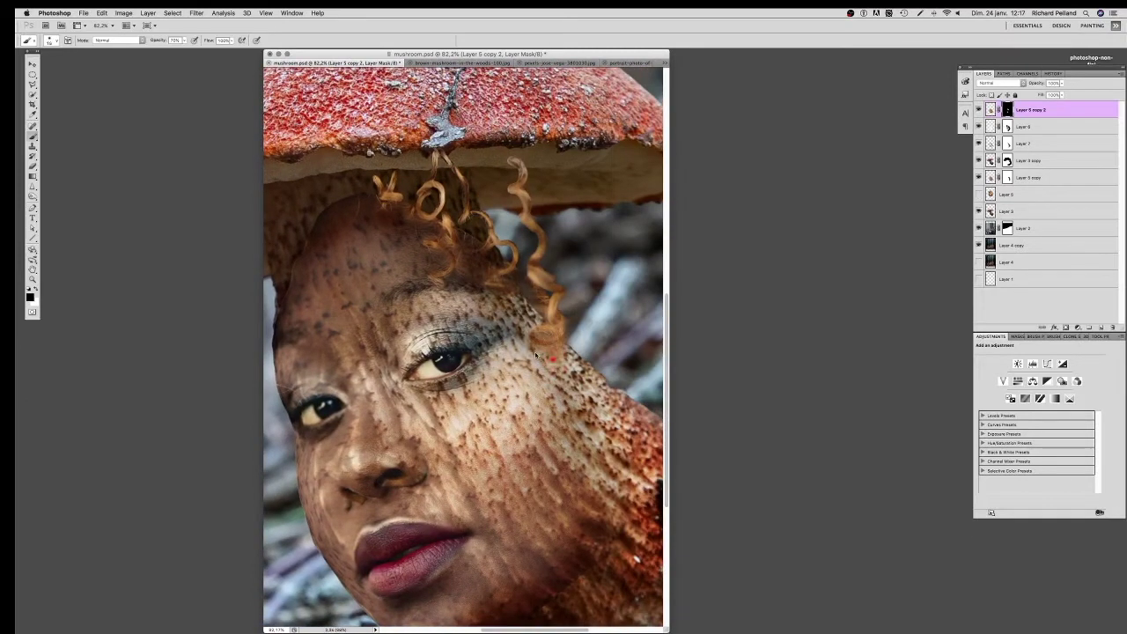
Step: Cycle through the Layer 5 copy, Layer 7 and Layer 6 masks, then fit the image on screen
scroll(431, 179, right, 2)
scroll(458, 160, right, 2)
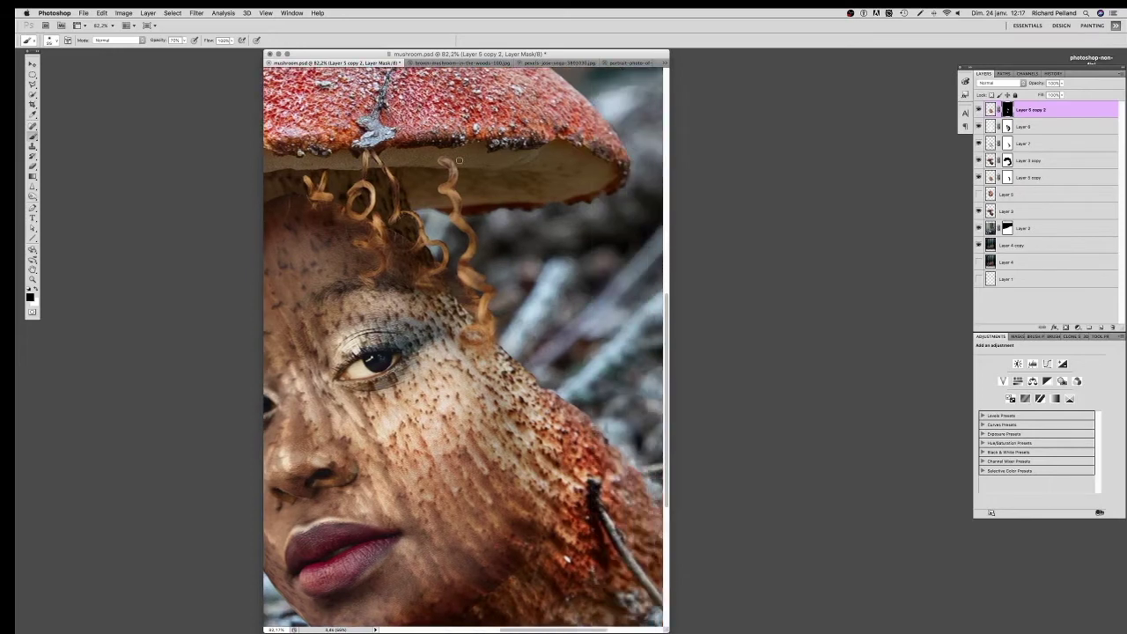
click(991, 178)
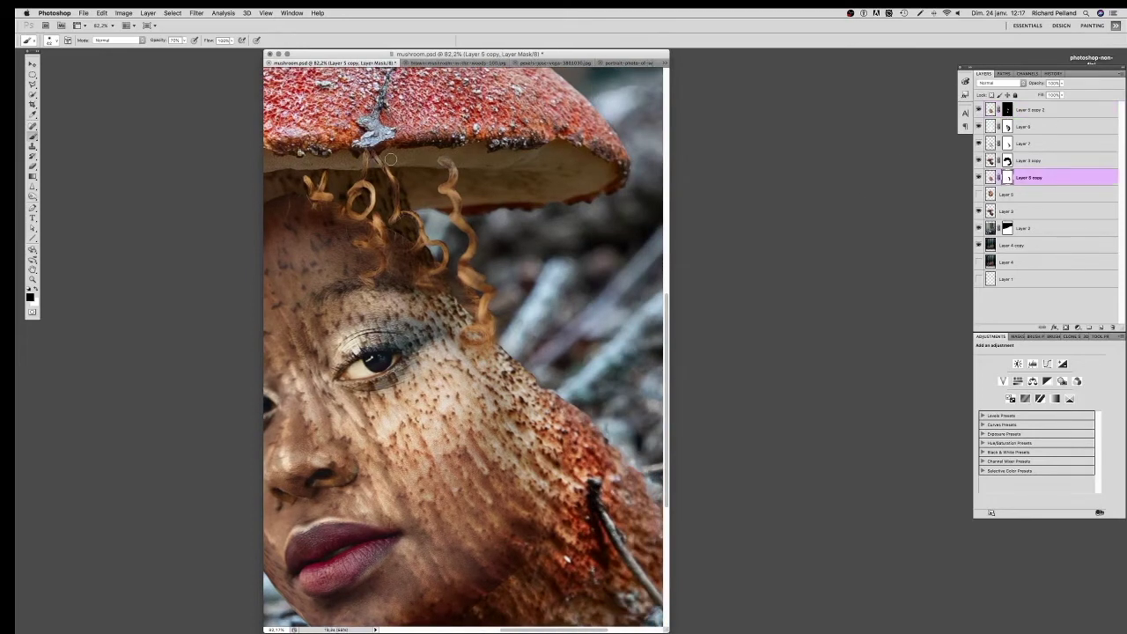
key(alt+bracketright)
key(alt+bracketright)
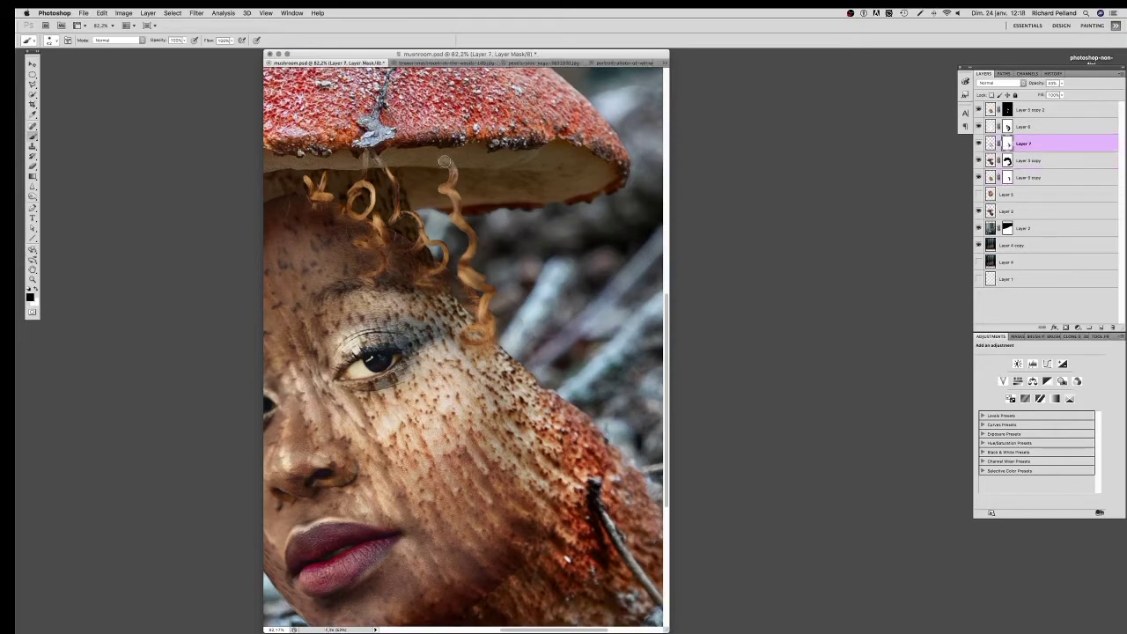
key(alt+bracketright)
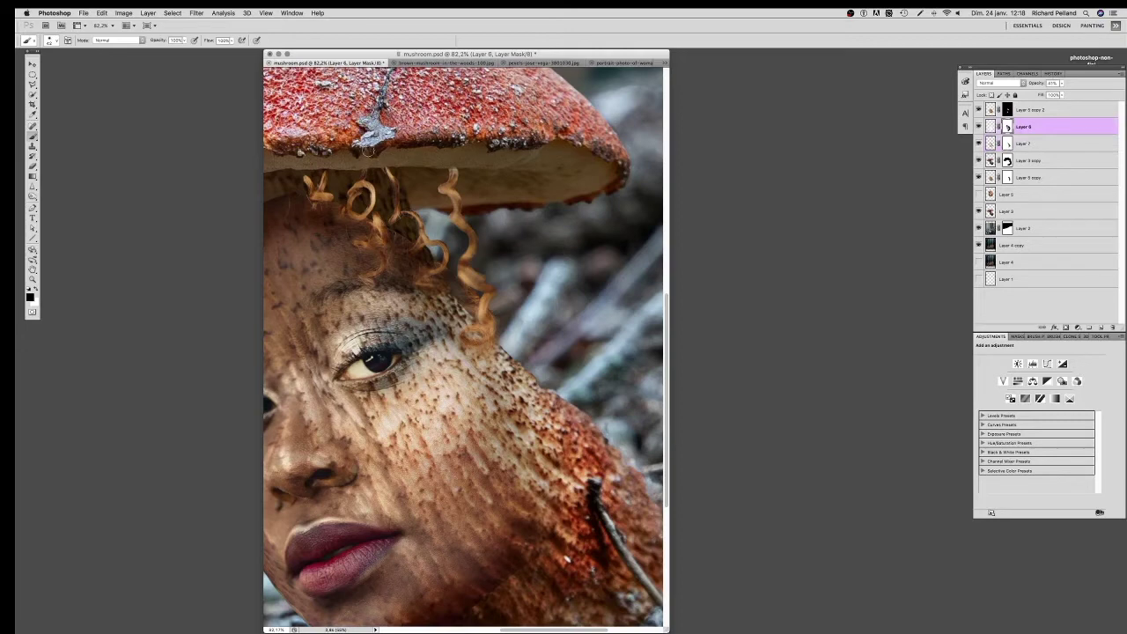
key(alt+bracketright)
key(alt+bracketleft)
key(alt+bracketleft)
key(alt+bracketleft)
key(ctrl+0)
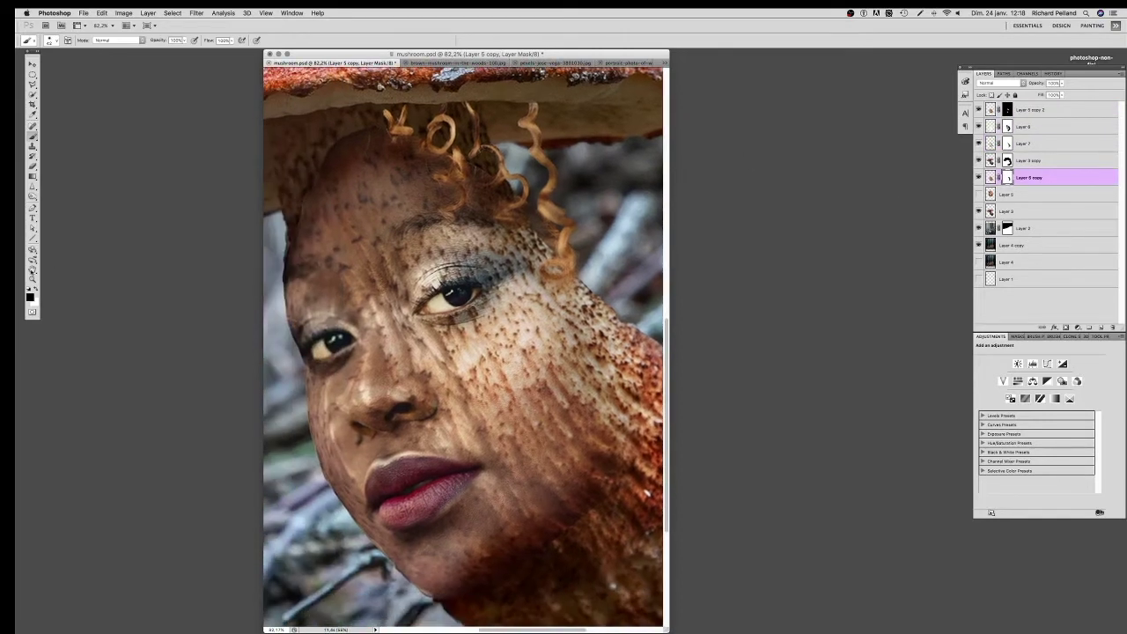
key(h)
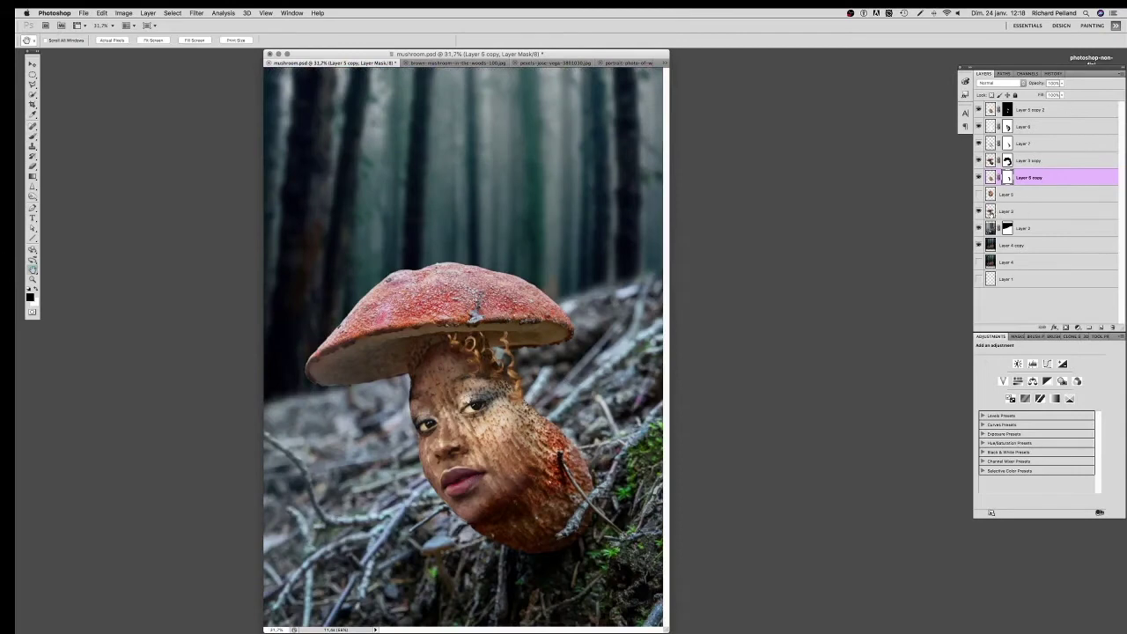
Step: Add a Hue/Saturation adjustment above Layer 3 and clip it to that layer
click(991, 211)
click(1078, 326)
click(1043, 389)
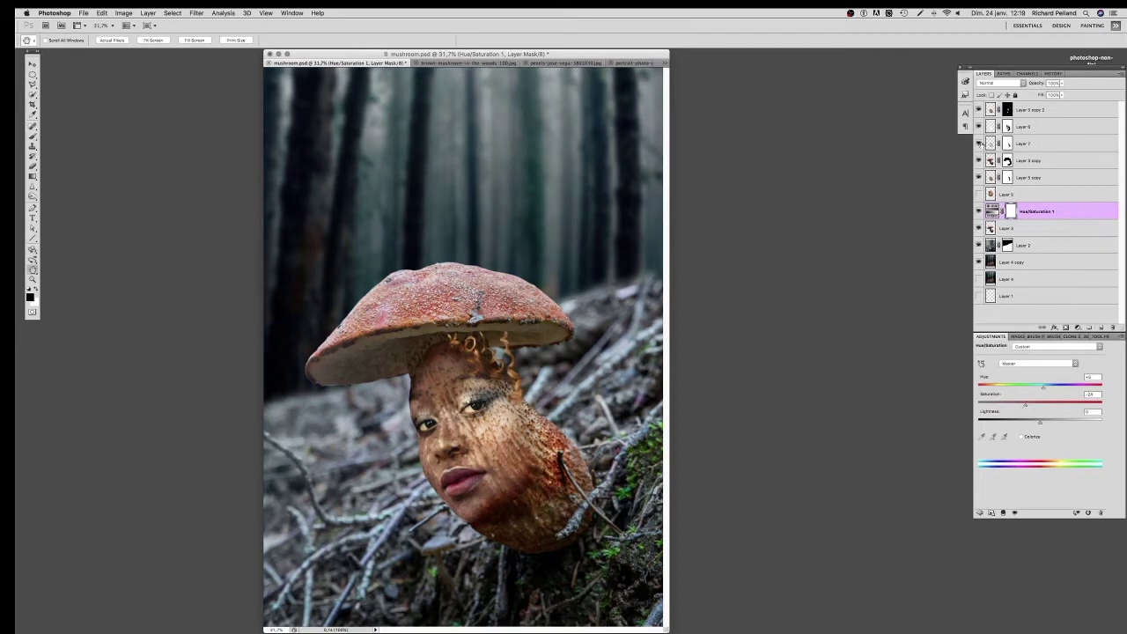
click(990, 144)
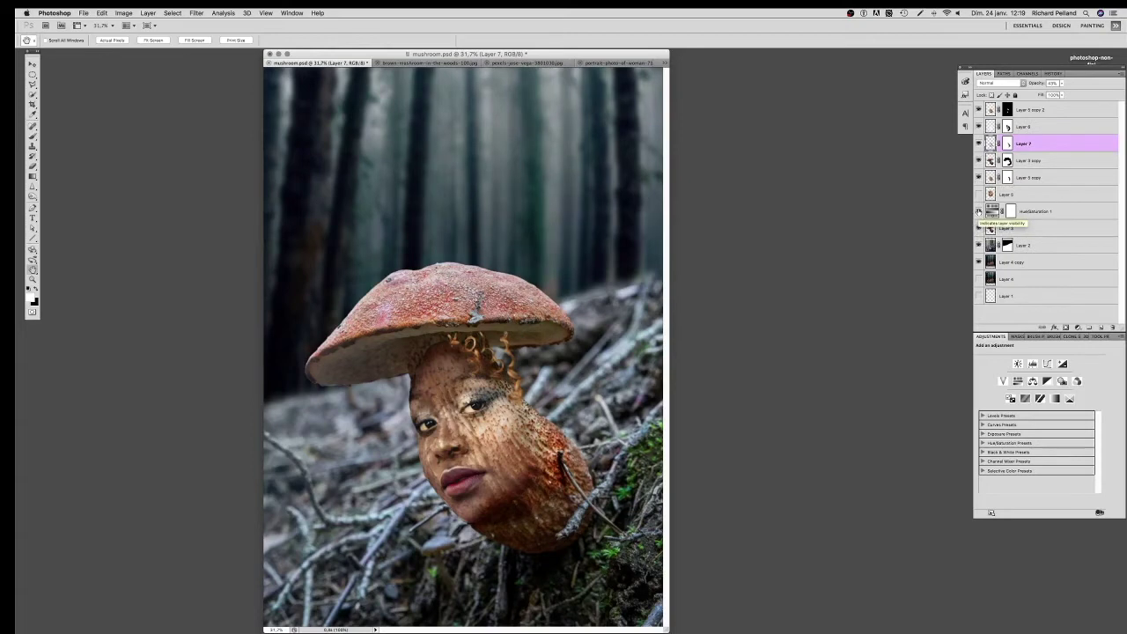
click(978, 211)
click(1035, 211)
click(1001, 512)
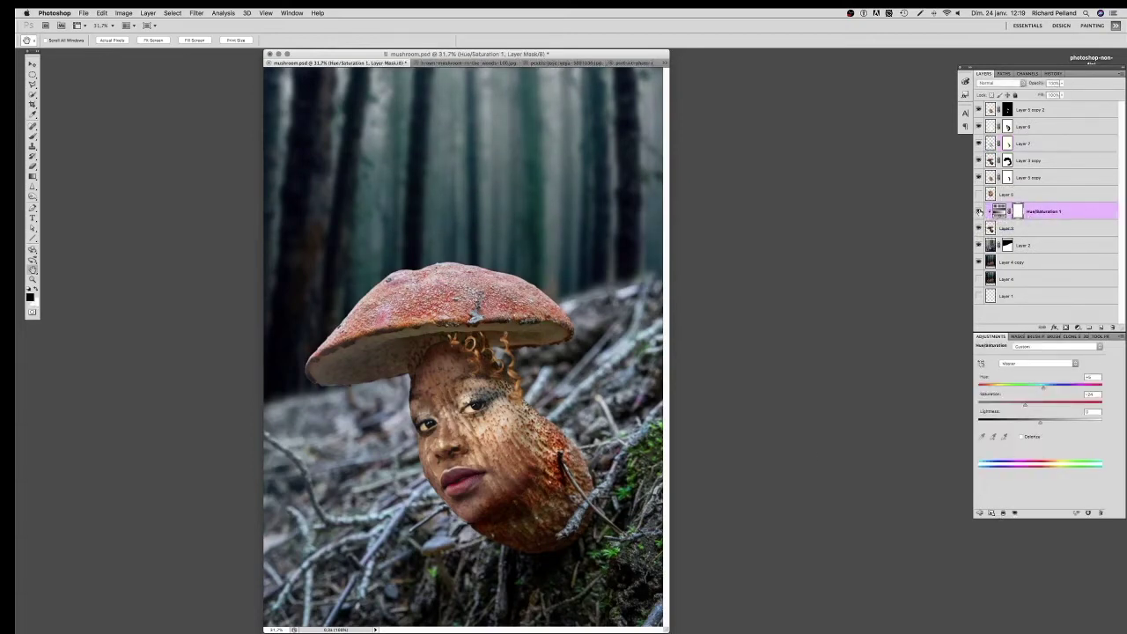
Step: Mask the adjustment off the cap top, then paint Layer 7's mask at 30% on the cheek
click(978, 211)
key(b)
click(978, 211)
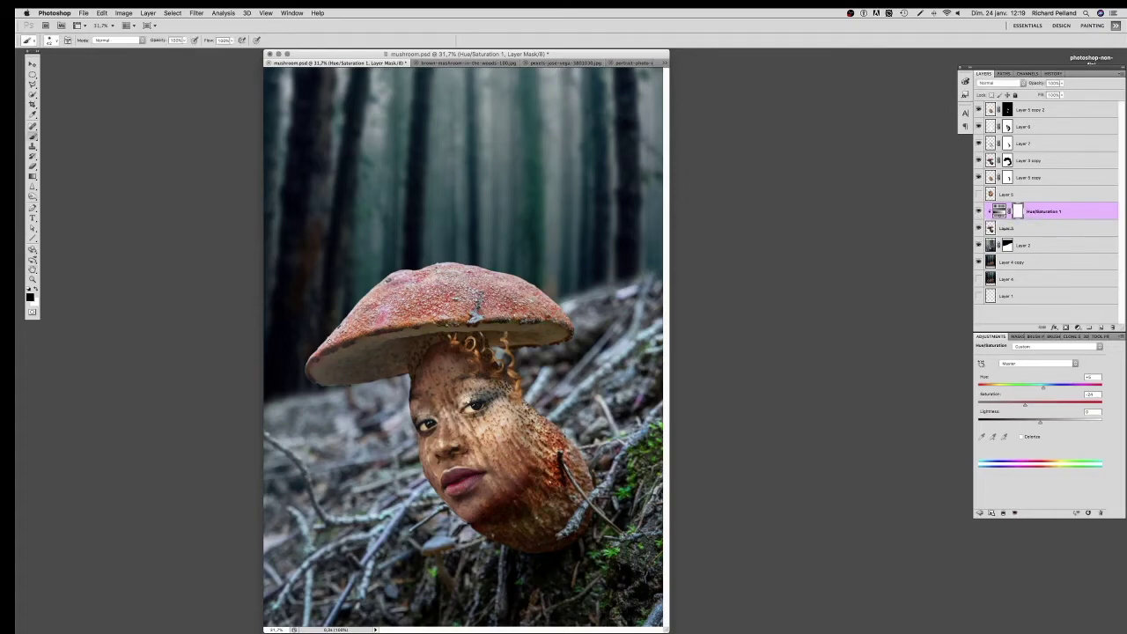
mouse_move(346, 319)
mouse_down()
mouse_move(398, 288)
mouse_move(535, 305)
mouse_move(318, 329)
mouse_up()
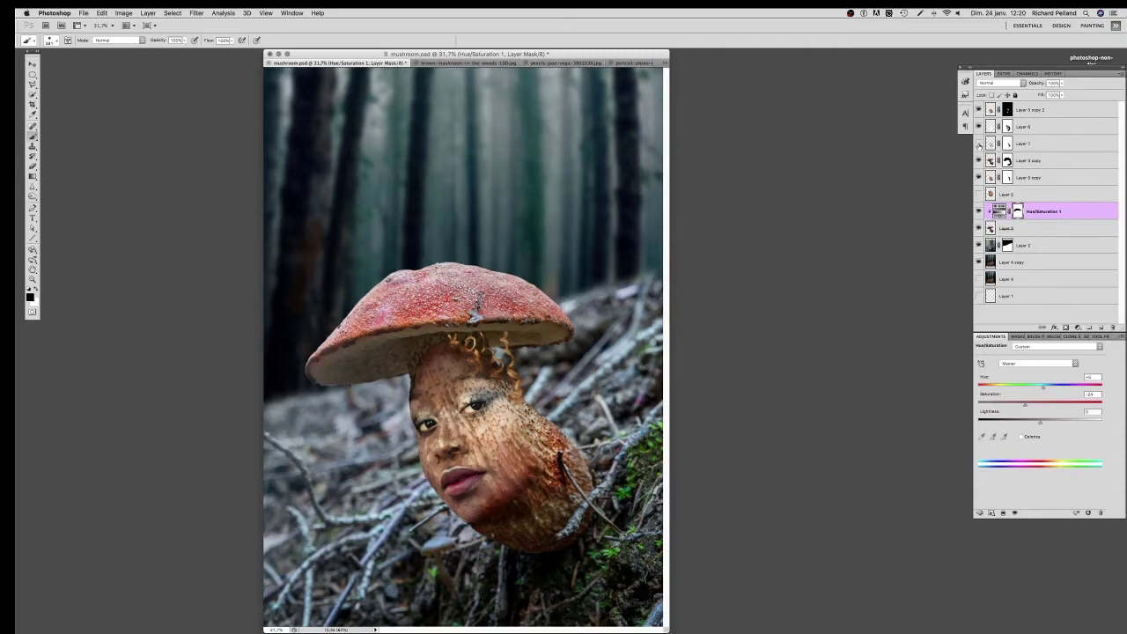
click(1026, 144)
key(3)
drag(502, 445, 476, 520)
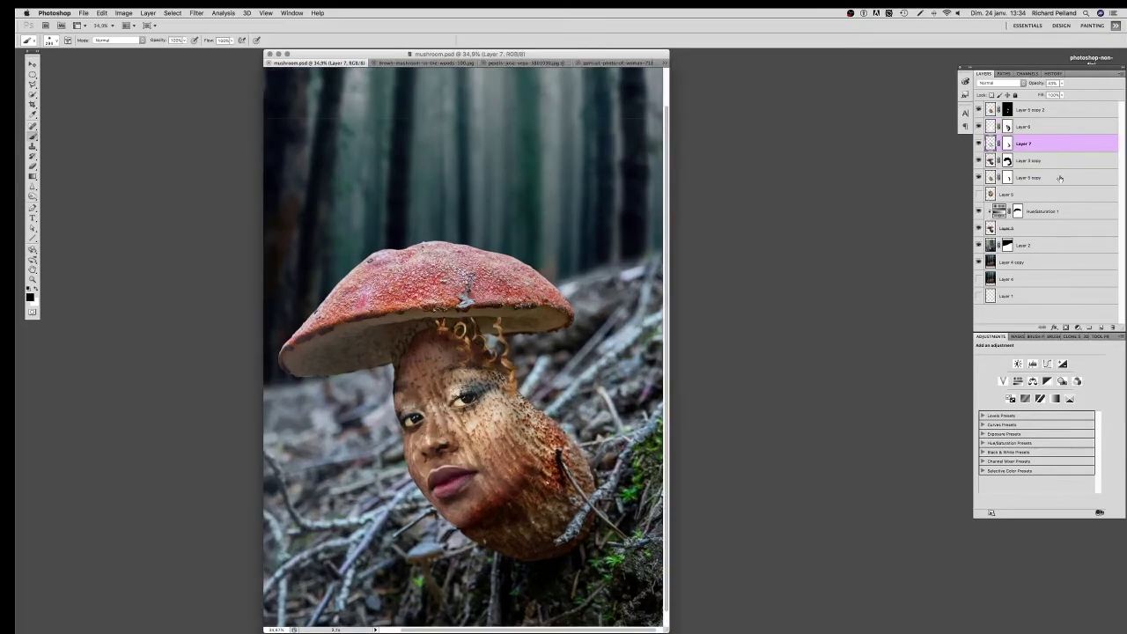
Step: Add a Hue/Saturation 2 adjustment clipped to Layer 3 copy
click(1070, 161)
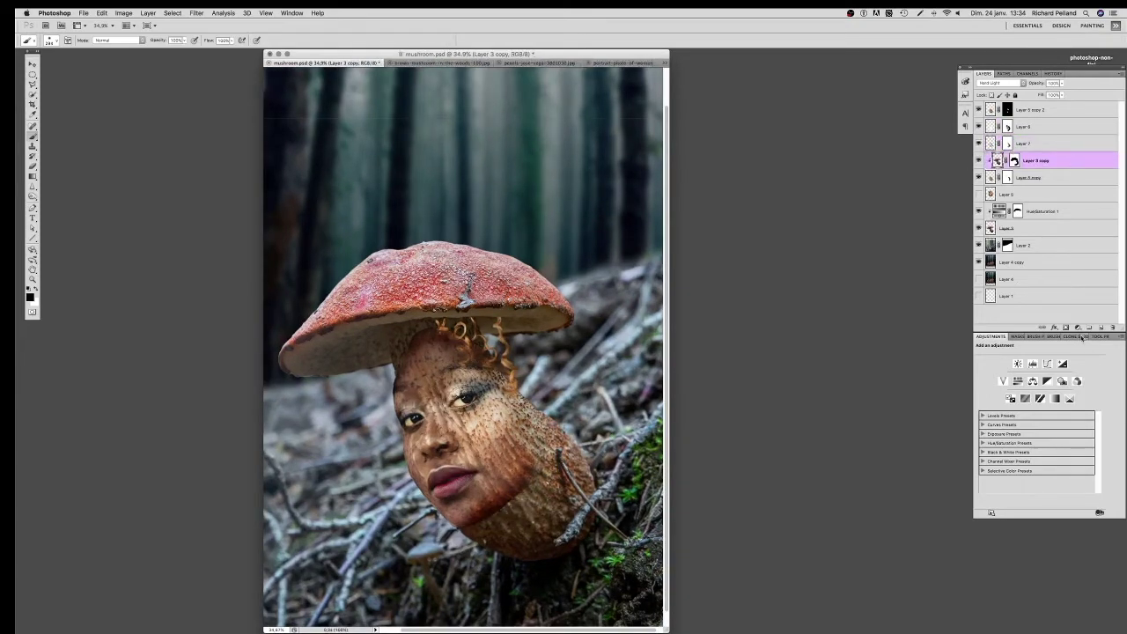
click(1078, 328)
click(1056, 386)
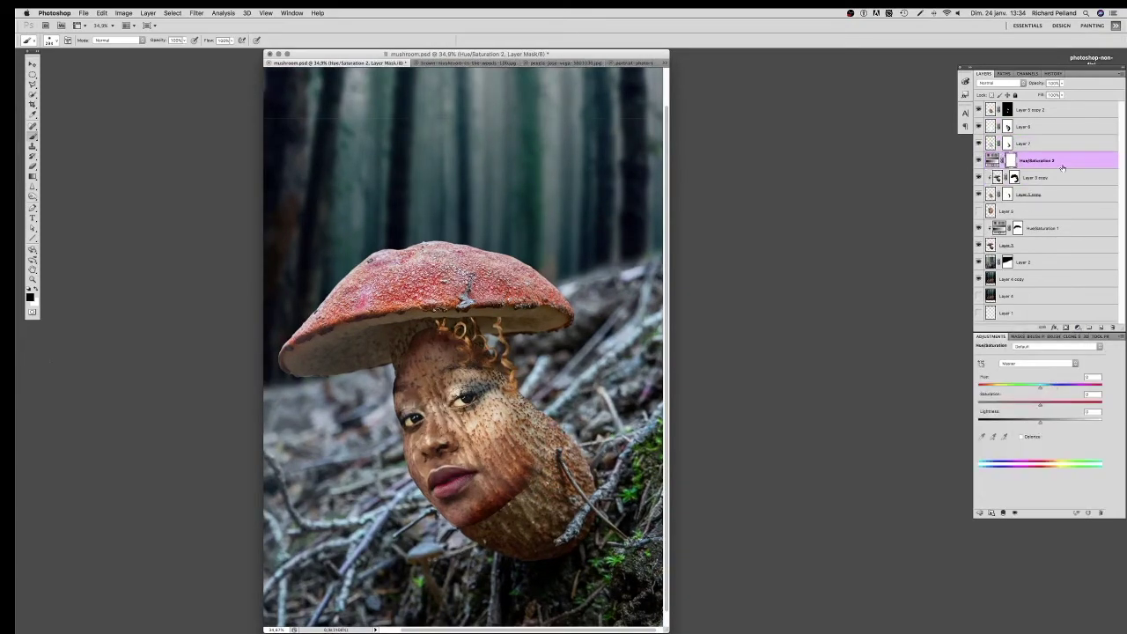
alt+click(1066, 168)
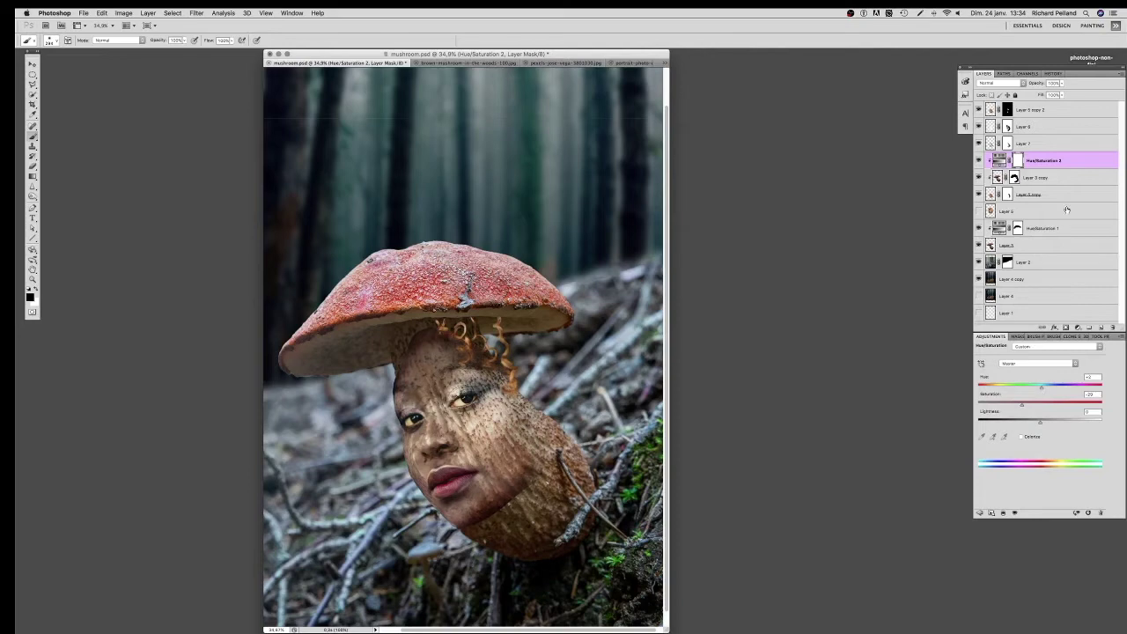
Step: Set brush opacity to 30% on the masks and add an empty Layer 8 at the top
click(1006, 144)
key(3)
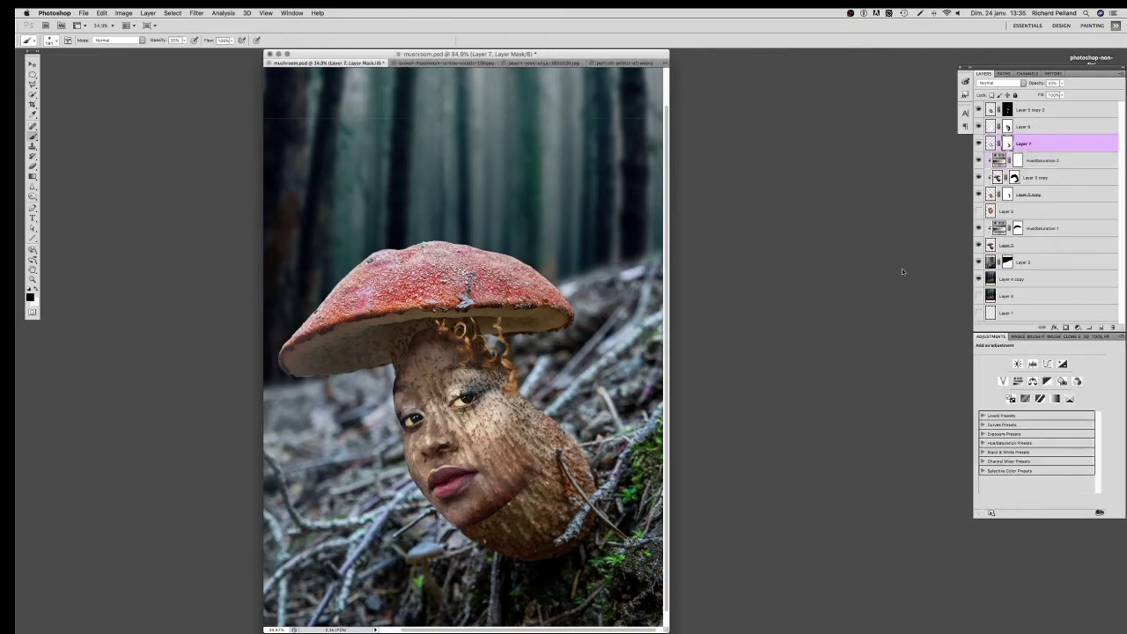
click(1007, 193)
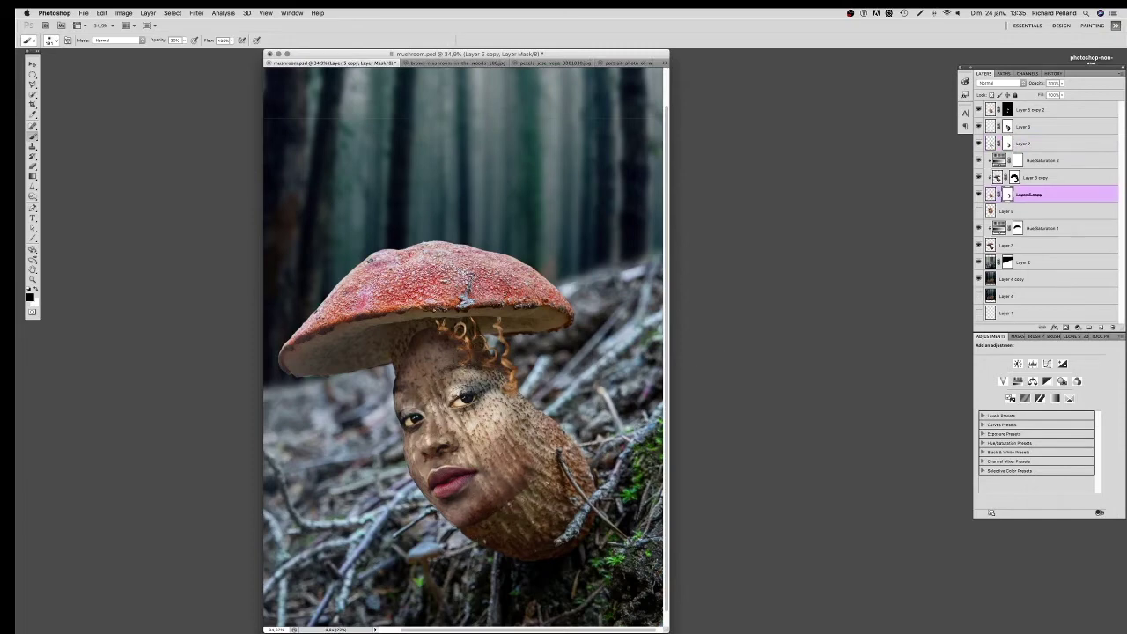
click(1030, 110)
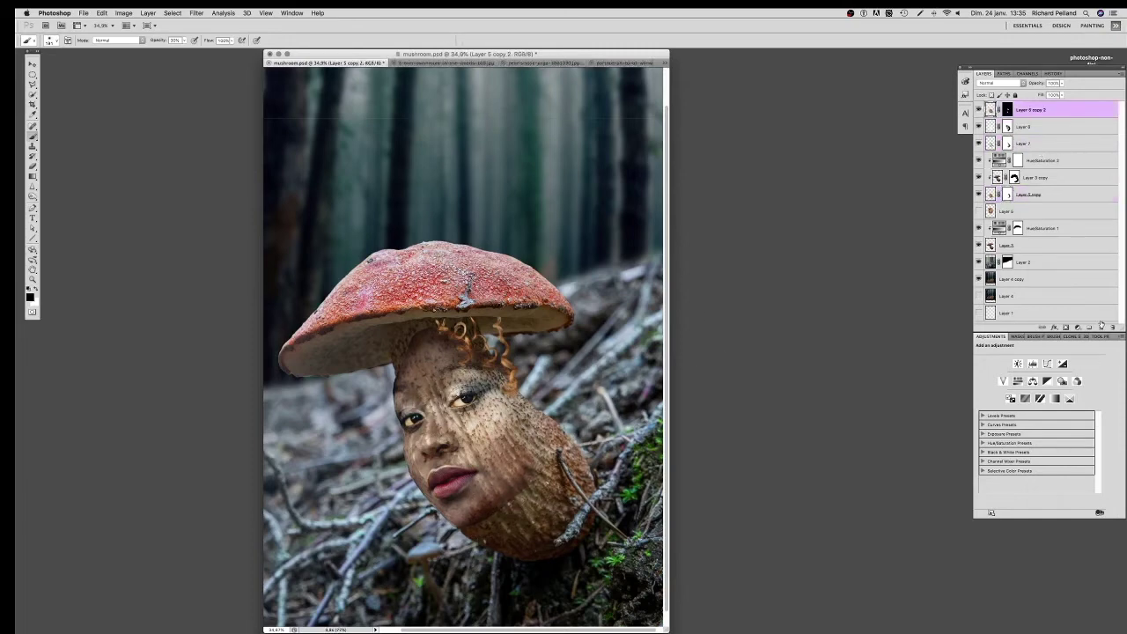
click(1100, 326)
super+click(990, 262)
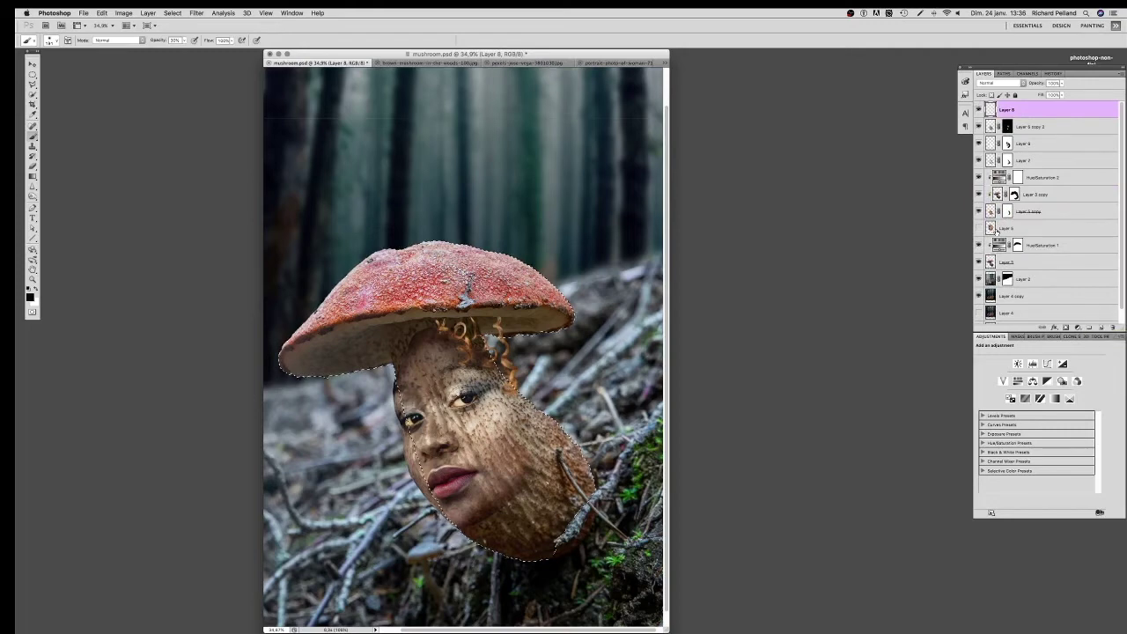
Step: Adjust the mushroom-and-face selection edge around the hair and erase along it
click(340, 378)
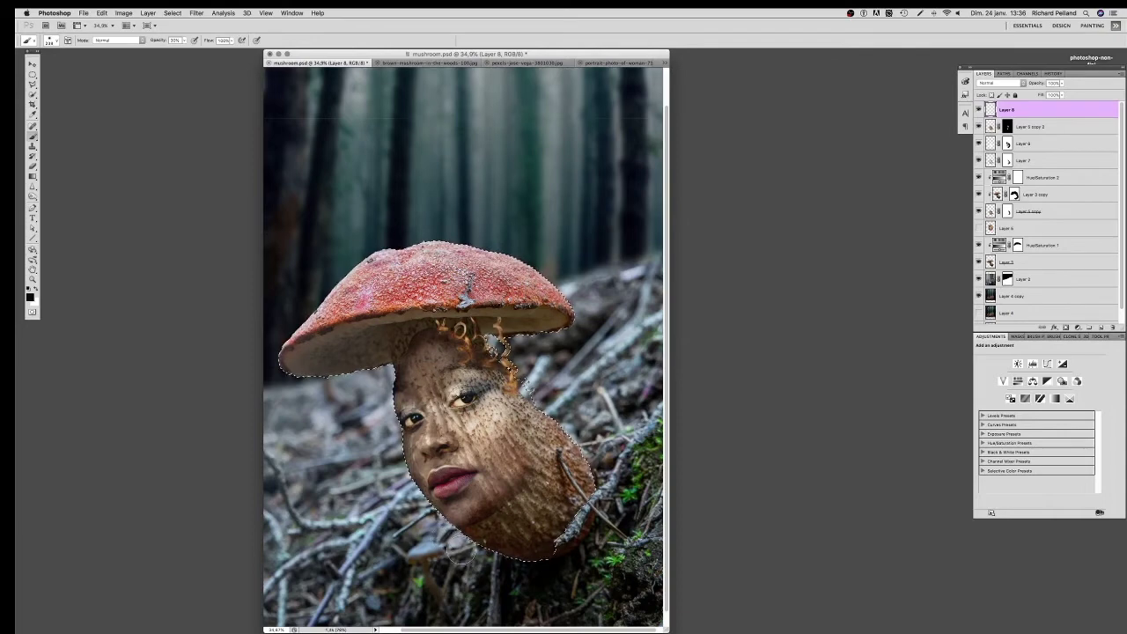
scroll(392, 450, left, 2)
click(421, 350)
click(506, 331)
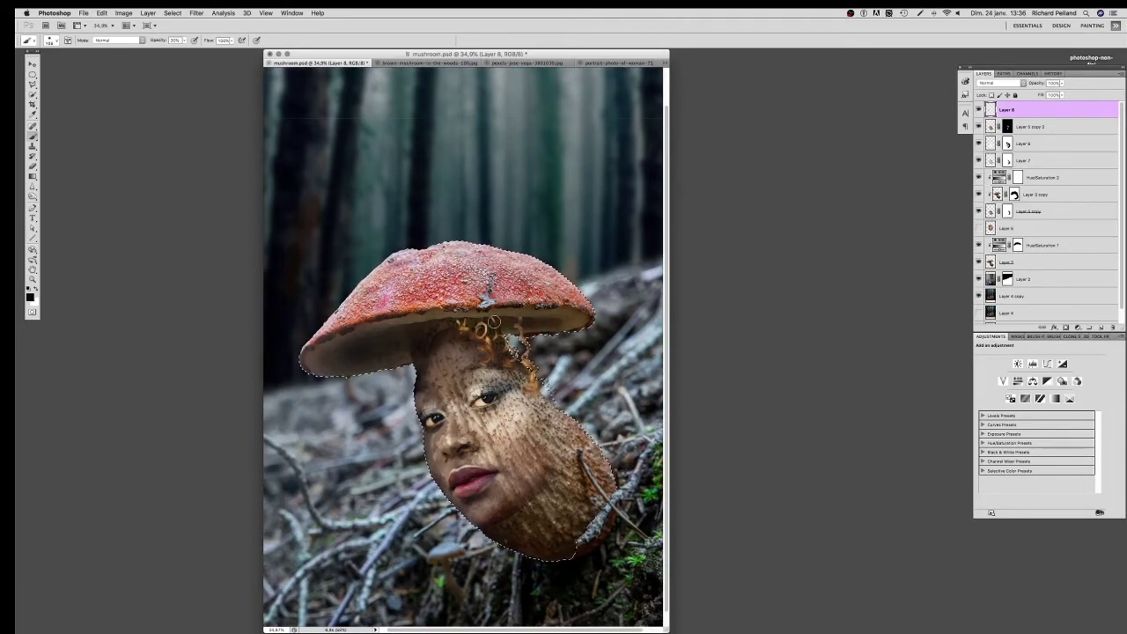
key(ctrl+d)
key(e)
click(439, 361)
key(ctrl+shift+d)
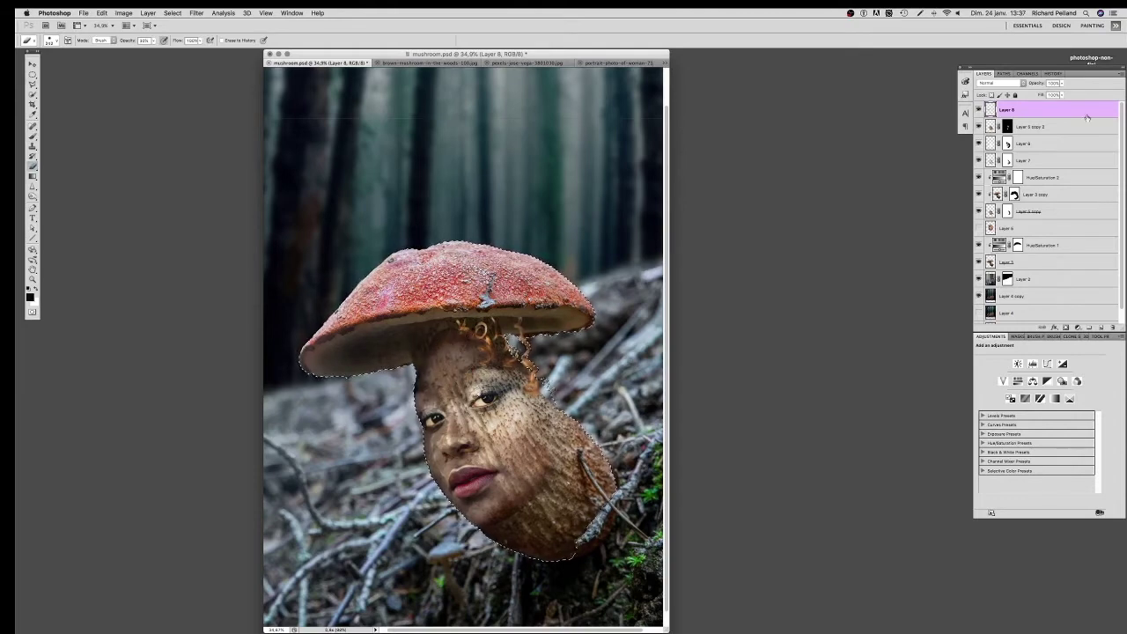
key(ctrl+d)
Step: Rename Layer 8 to 'ombres' and hide the upper face layers to check the blend
double_click(1006, 109)
text(ombres)
click(1007, 161)
click(1007, 211)
click(978, 126)
click(978, 160)
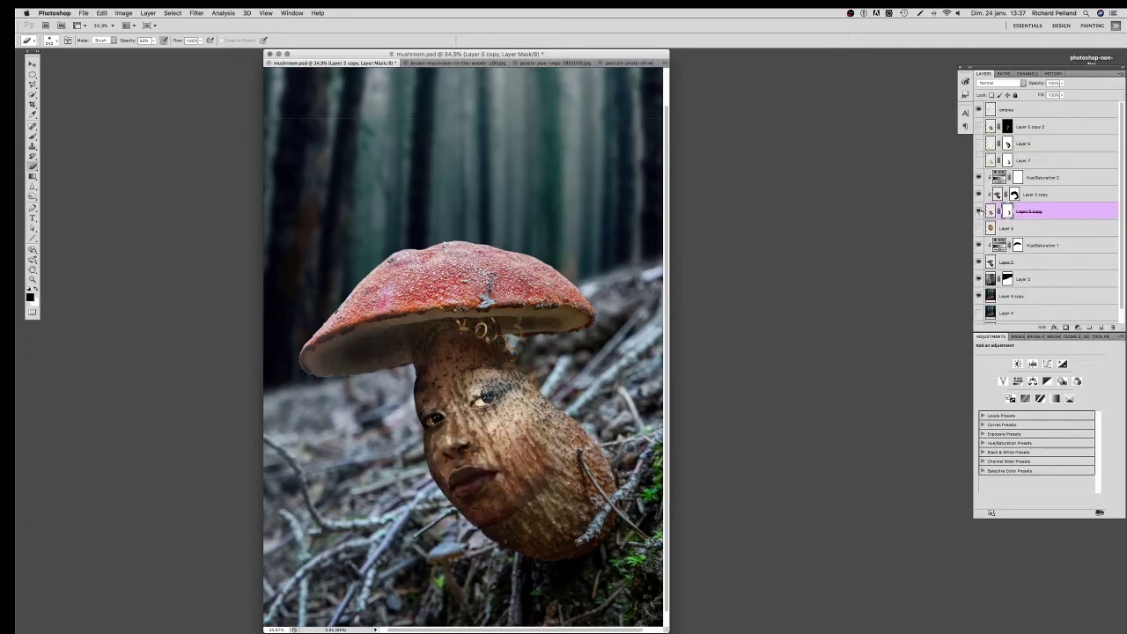
key(b)
click(440, 337)
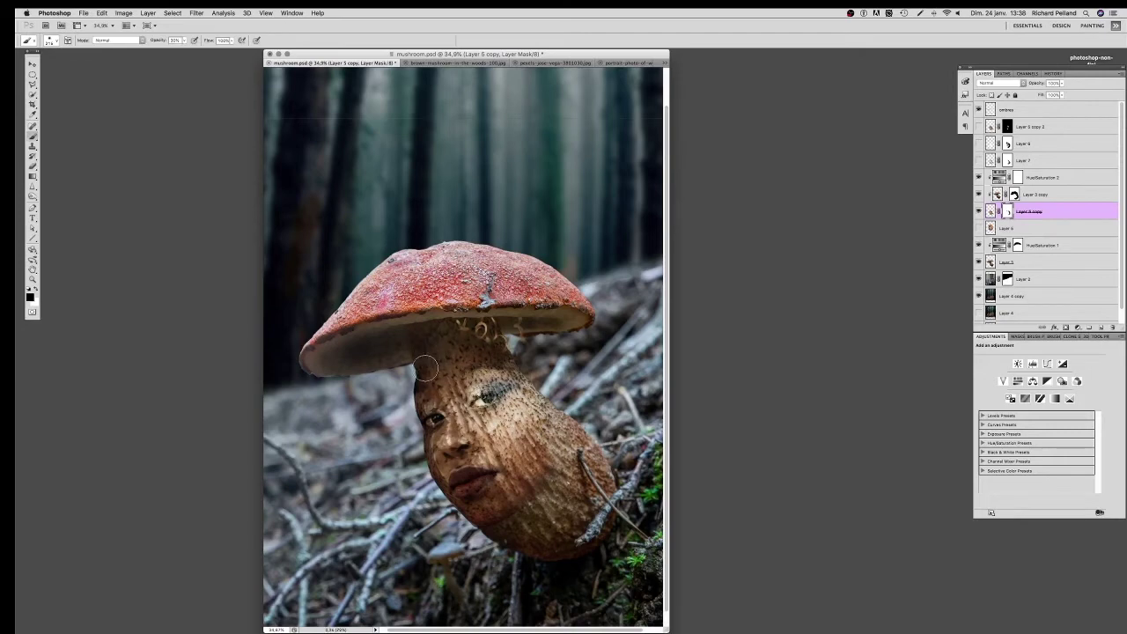
Step: Refine the Layer 7 and Layer 6 masks, show Layer 5 copy 2, and select ombres
click(1007, 160)
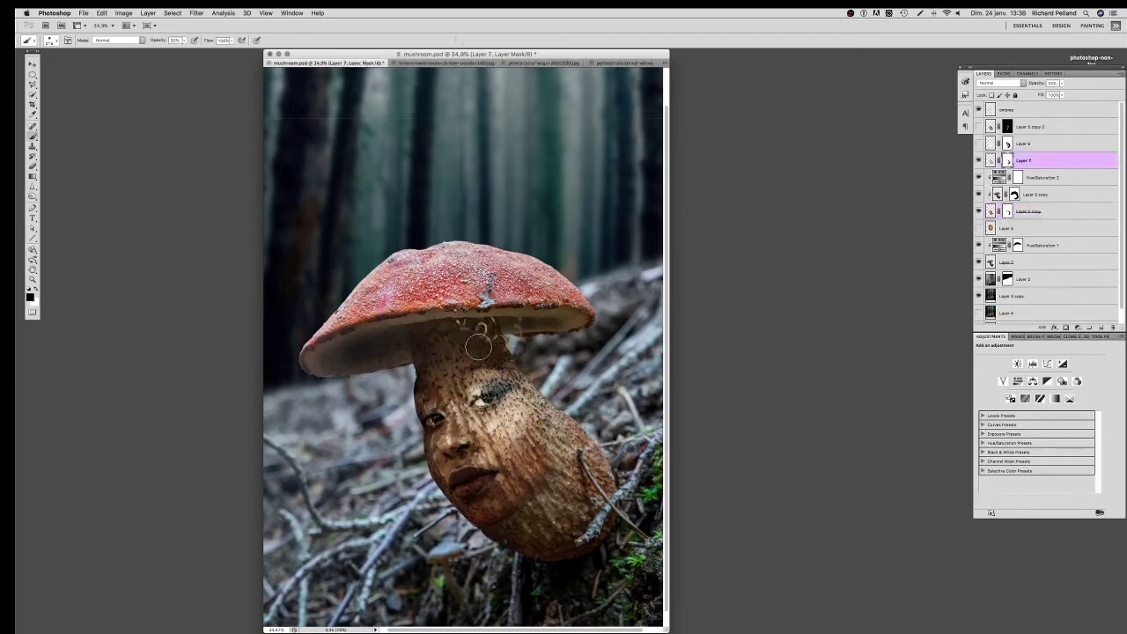
click(978, 144)
key(alt+bracketright)
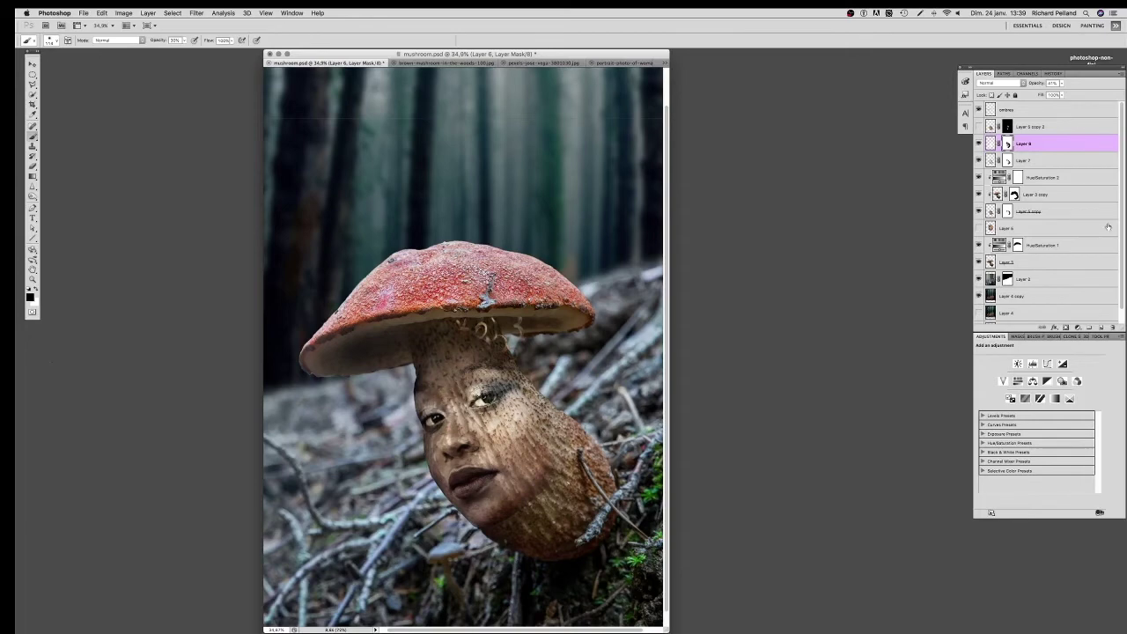
click(977, 127)
click(989, 109)
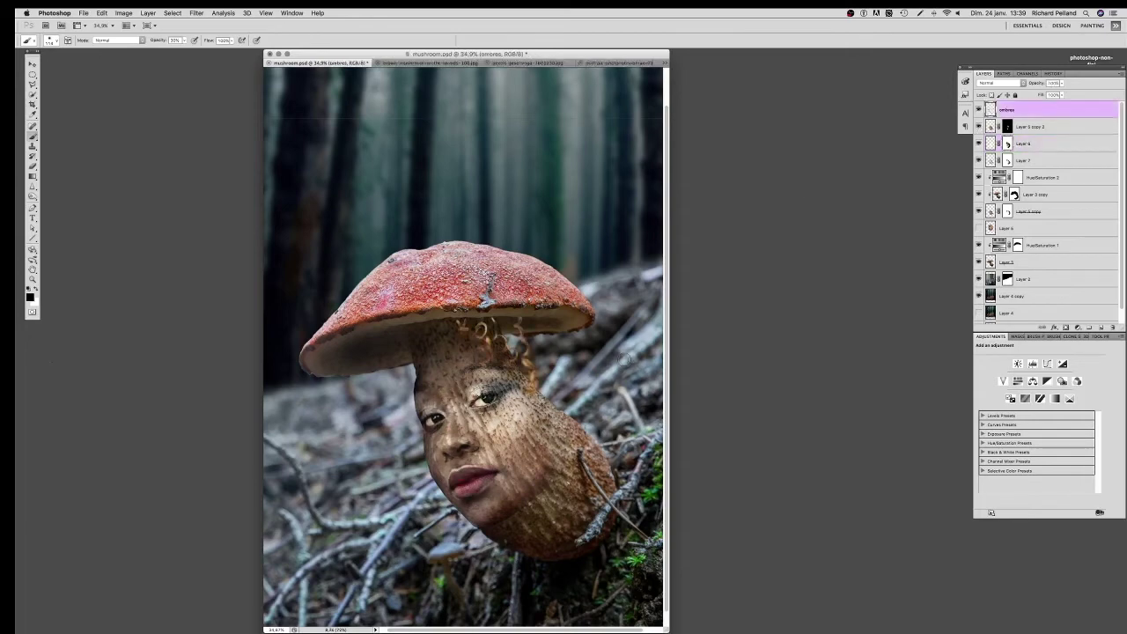
click(84, 12)
click(91, 31)
Step: Bring the curly hair from the woman's portrait into the mushroom composite
double_click(538, 145)
click(1004, 73)
click(1116, 75)
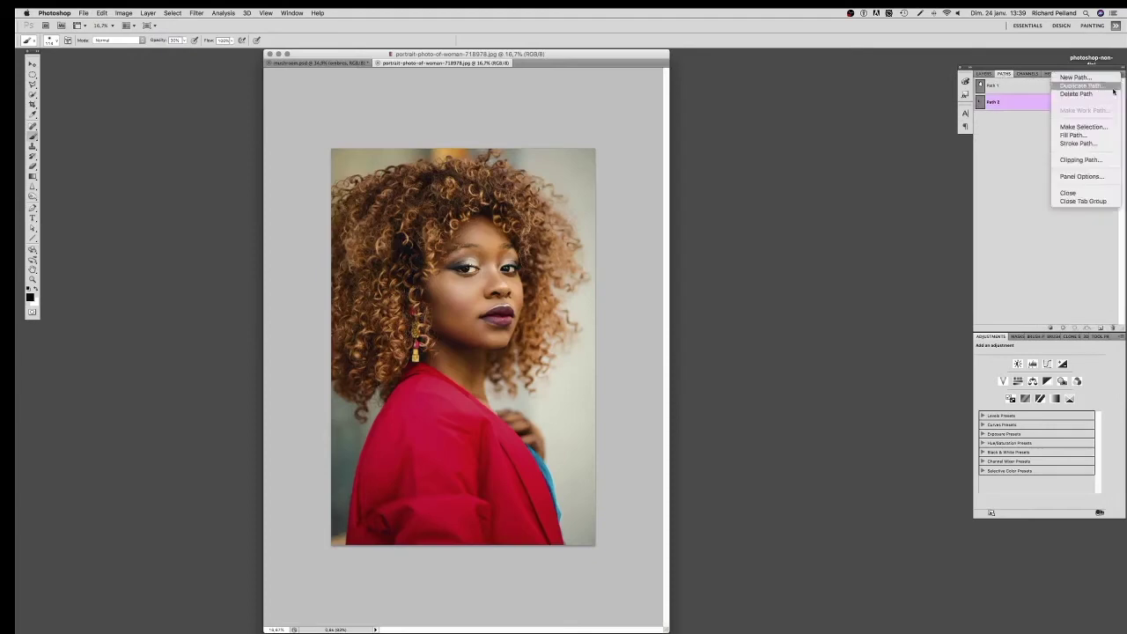
key(Return)
key(v)
mouse_move(419, 317)
mouse_down()
mouse_move(560, 348)
mouse_move(489, 368)
mouse_move(398, 370)
mouse_up()
Step: Shrink and rotate the left curls on Layer 8 to follow the face
click(985, 74)
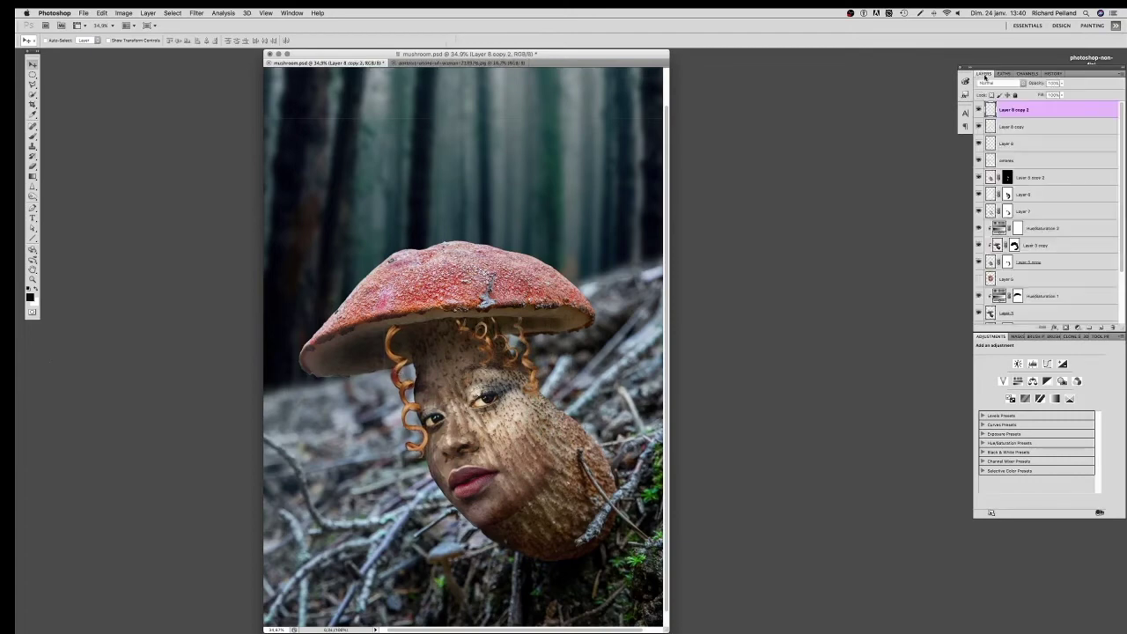
click(978, 109)
click(1012, 142)
key(ctrl+t)
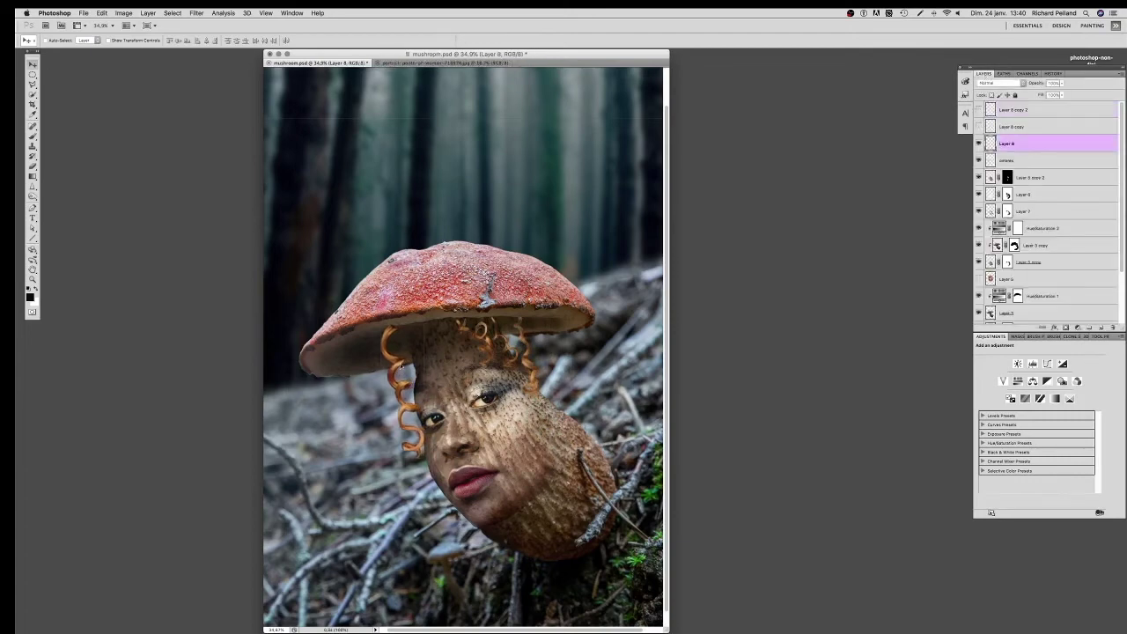
mouse_move(383, 457)
mouse_down()
mouse_move(393, 418)
mouse_move(411, 424)
mouse_up()
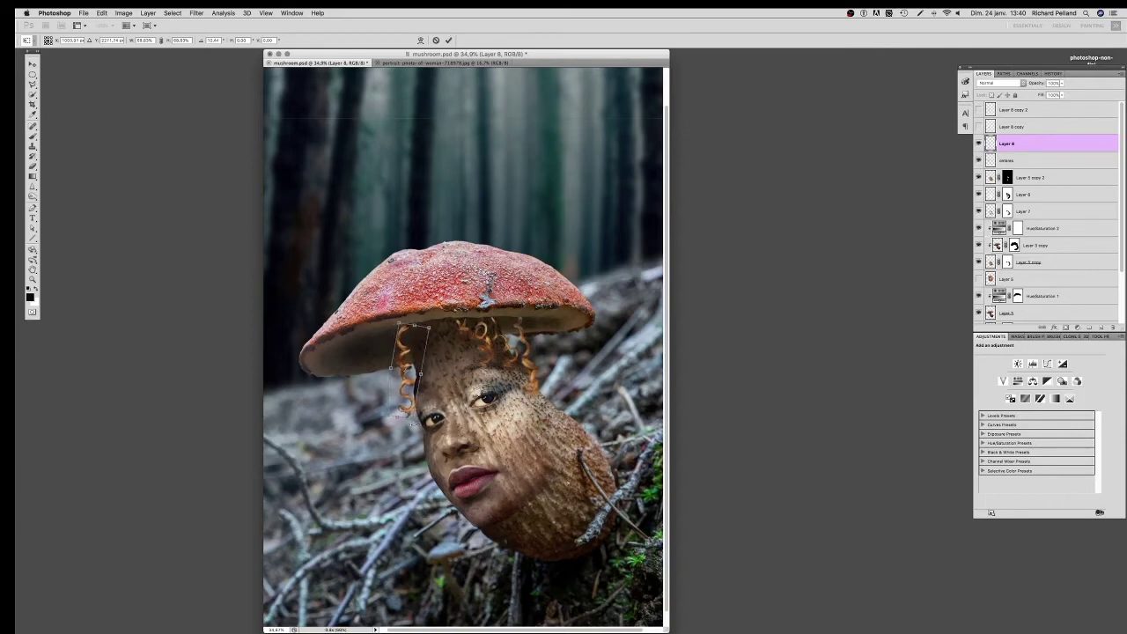
drag(414, 424, 416, 419)
key(Return)
Step: Show Layer 8 copy and shrink its curl, shifting it left
click(978, 127)
click(1021, 127)
key(ctrl+t)
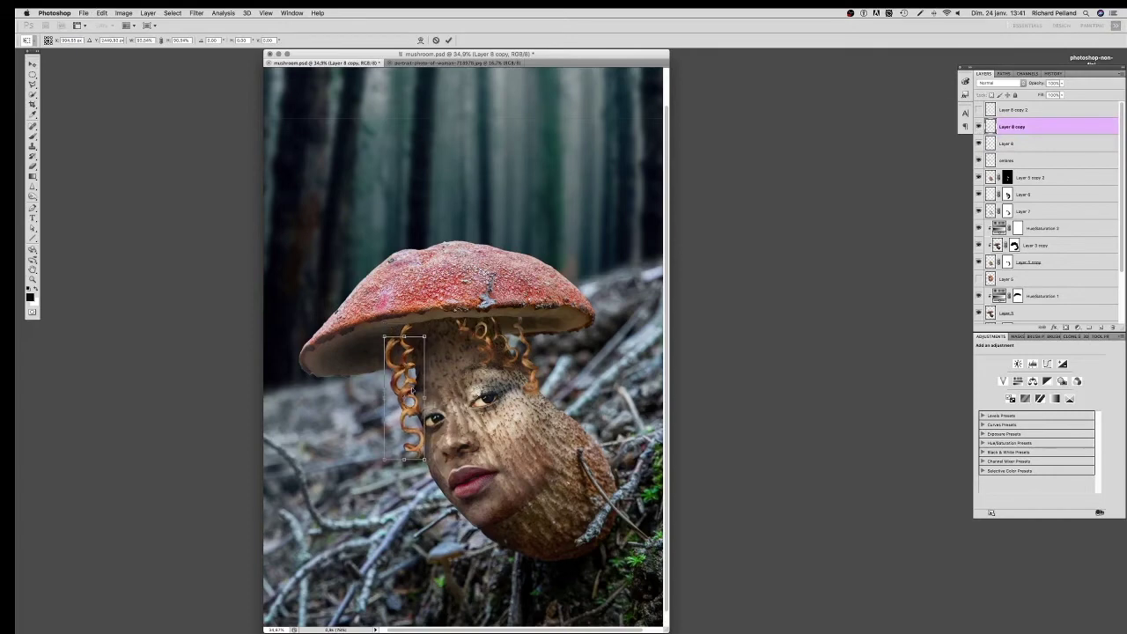
mouse_move(429, 324)
mouse_down()
mouse_move(421, 447)
mouse_move(414, 414)
mouse_move(435, 355)
mouse_up()
click(448, 40)
Step: Move the Layer 8 copy 2 curl right under the cap, squashed and warped
click(977, 110)
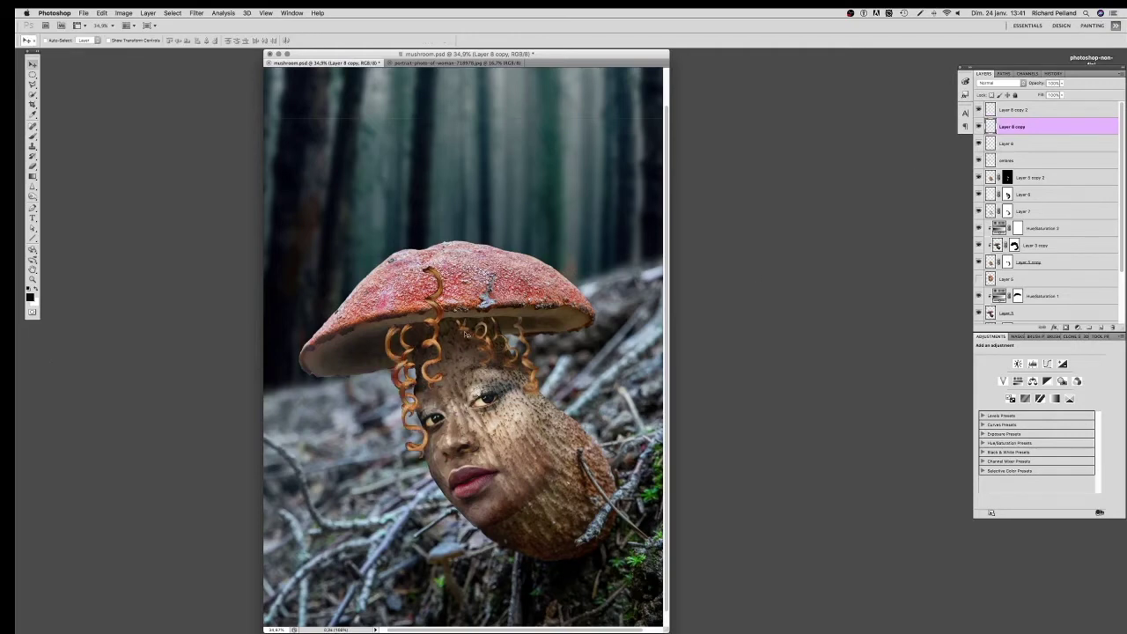
click(1012, 110)
mouse_move(418, 383)
mouse_down()
mouse_move(511, 378)
mouse_move(526, 403)
mouse_up()
key(ctrl+t)
drag(517, 305, 511, 312)
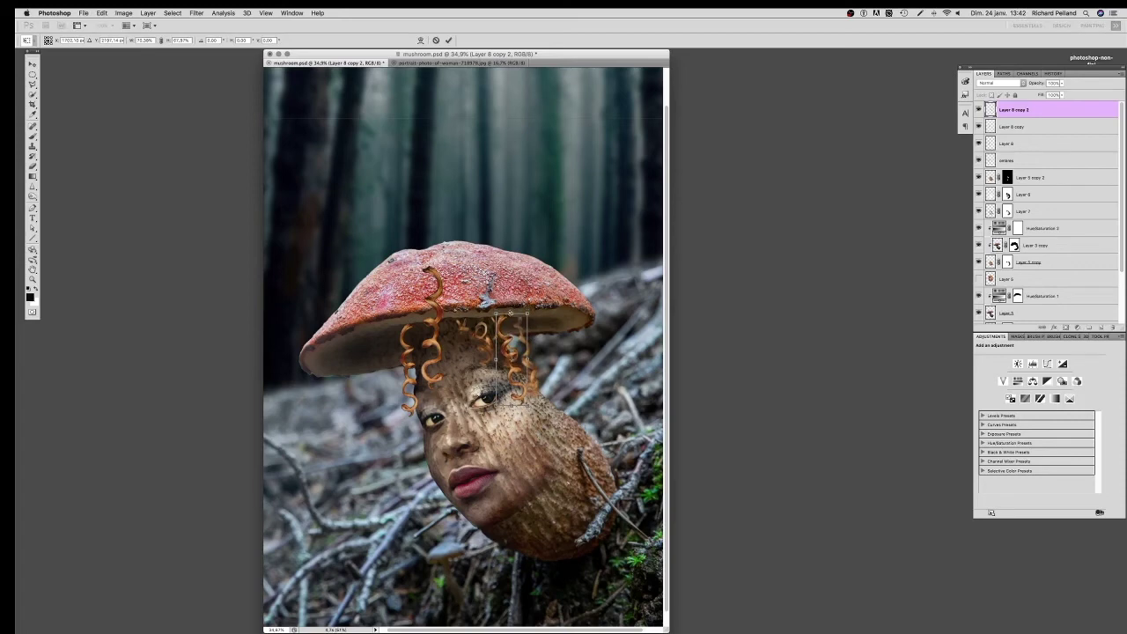
click(420, 40)
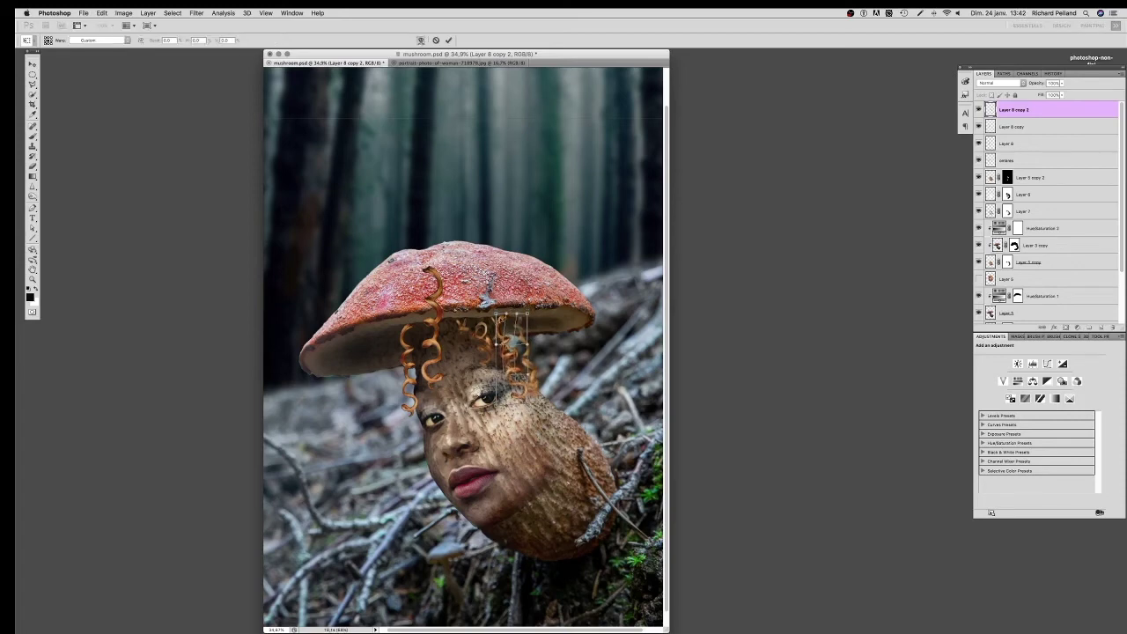
key(Return)
Step: Add a layer mask to Layer 8 copy and distort its curl upward
click(1012, 127)
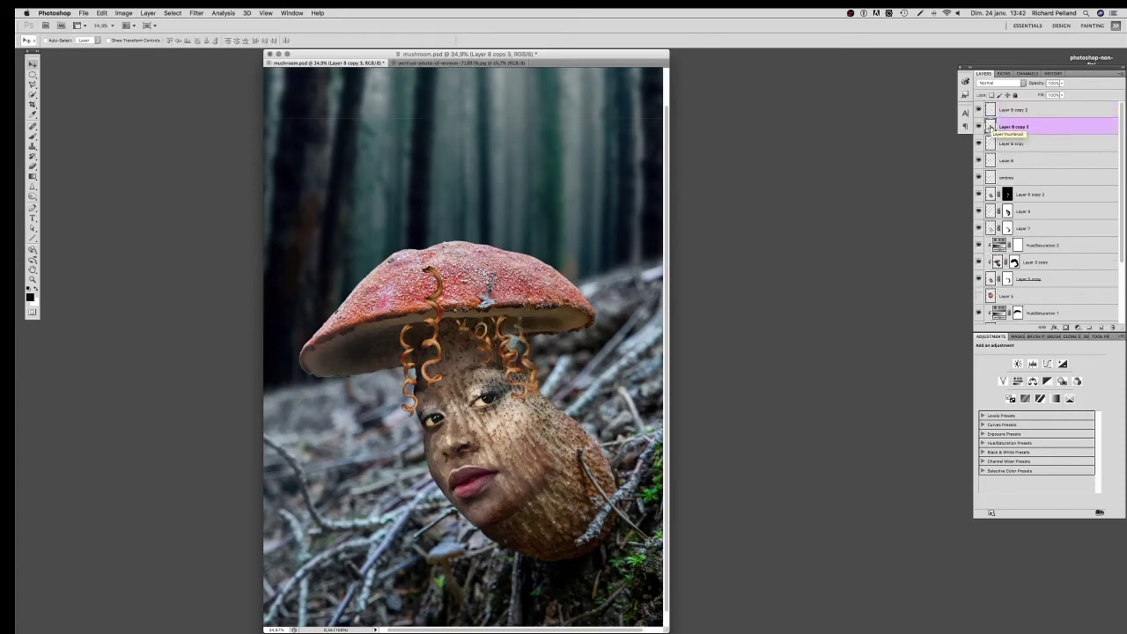
click(1065, 326)
key(b)
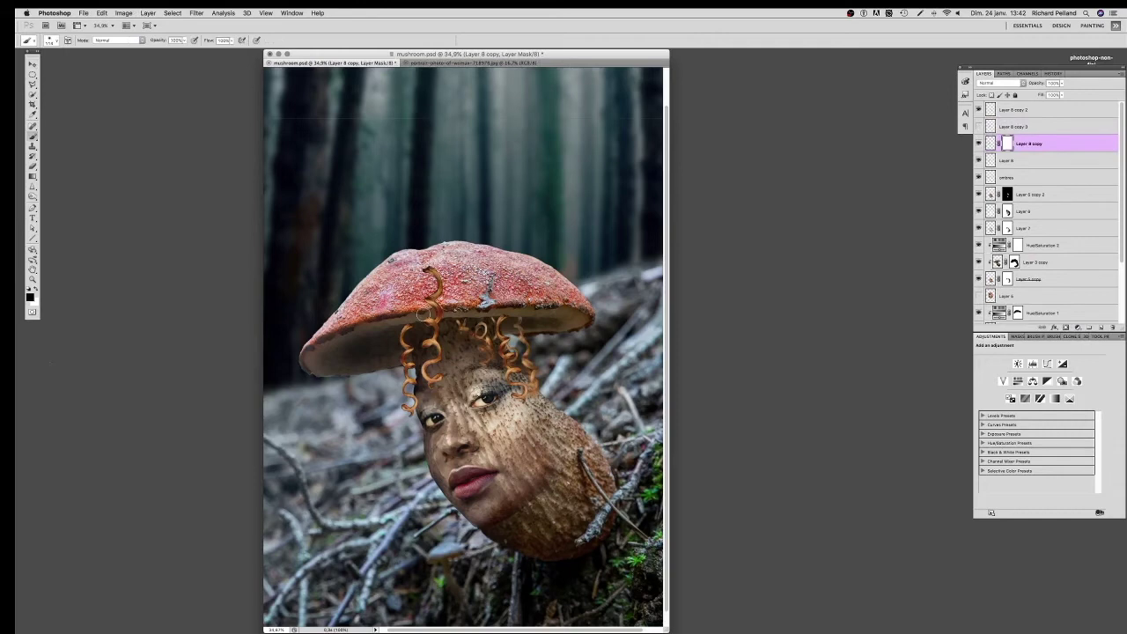
drag(421, 314, 424, 320)
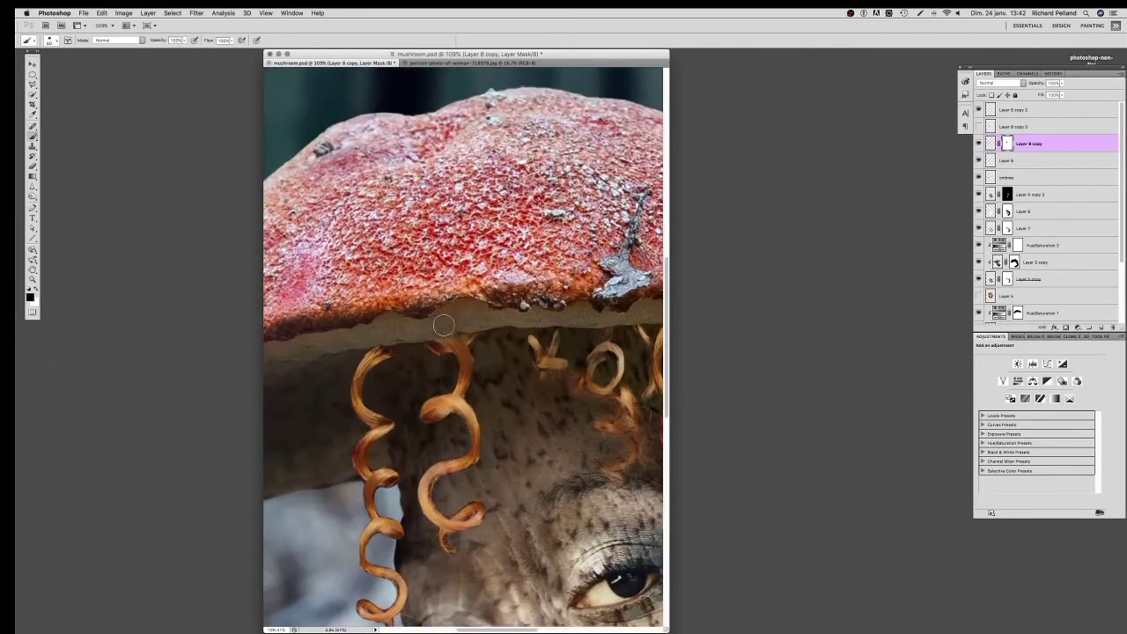
click(990, 144)
scroll(1038, 220, down, 5)
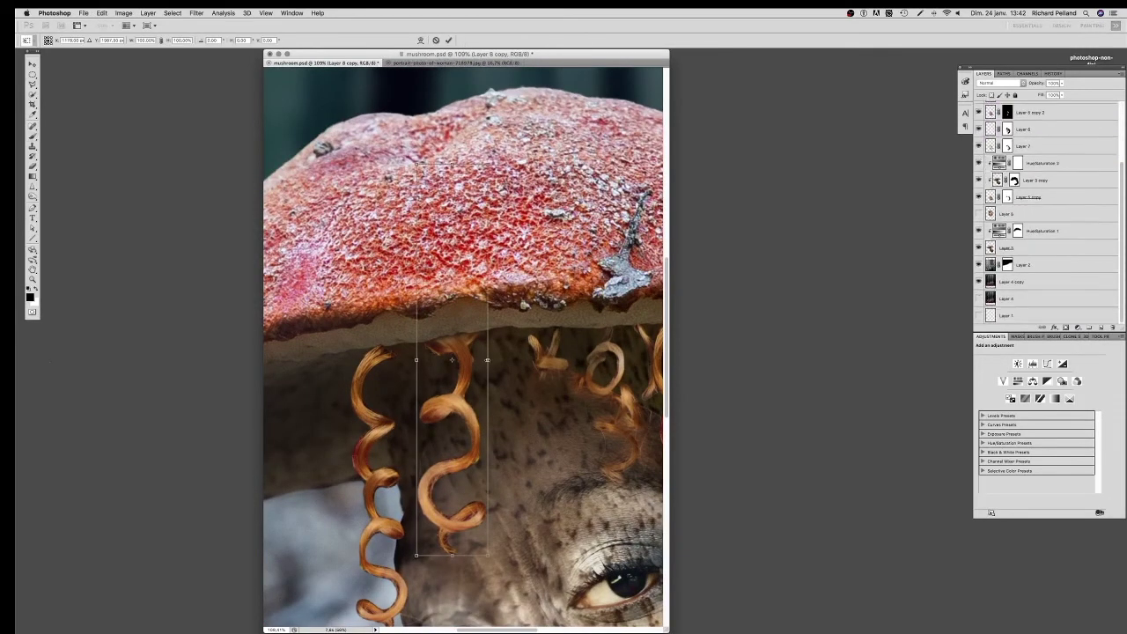
key(ctrl+t)
drag(416, 556, 424, 535)
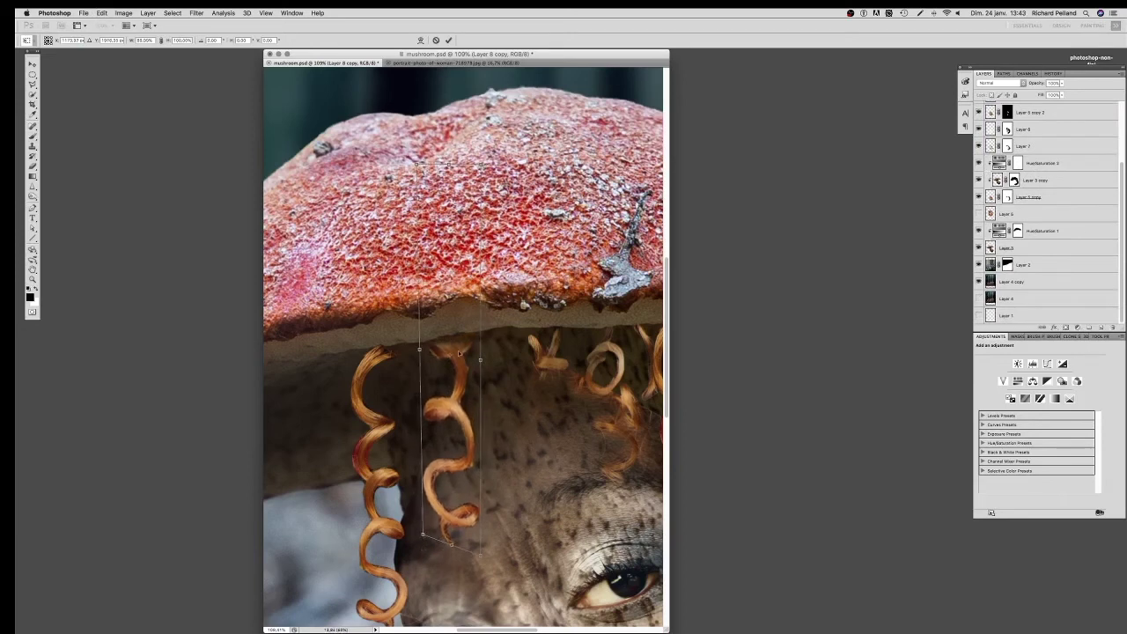
key(Return)
Step: Mask Layer 8 and paint away part of the left hanging curl
key(ctrl+e)
scroll(1053, 308, up, 5)
click(1065, 326)
drag(370, 378, 382, 608)
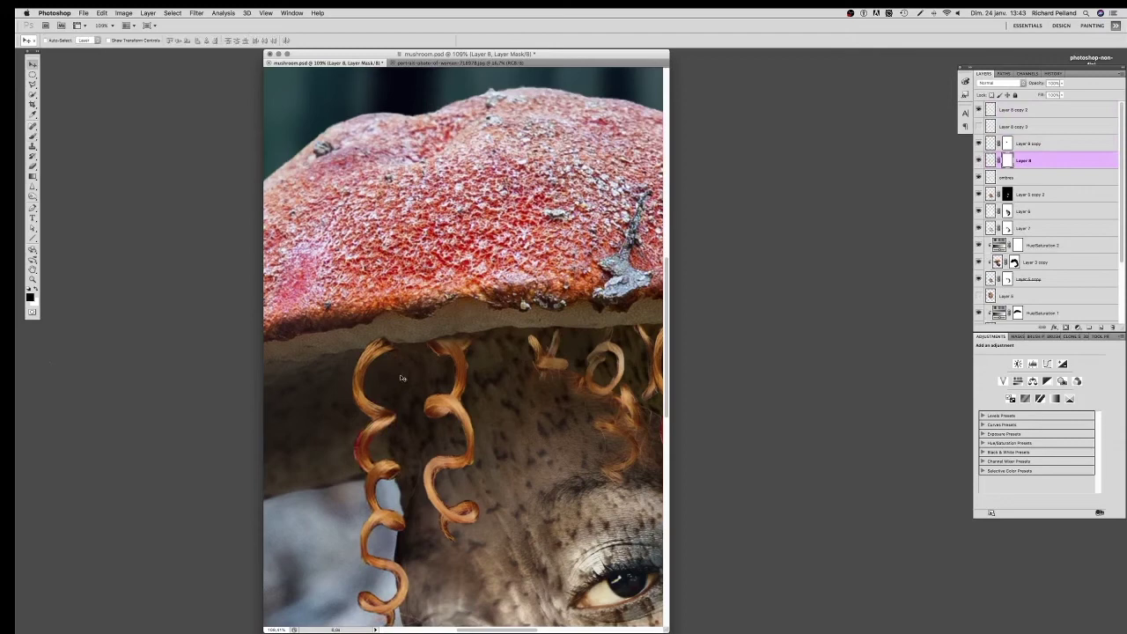
scroll(370, 337, right, 5)
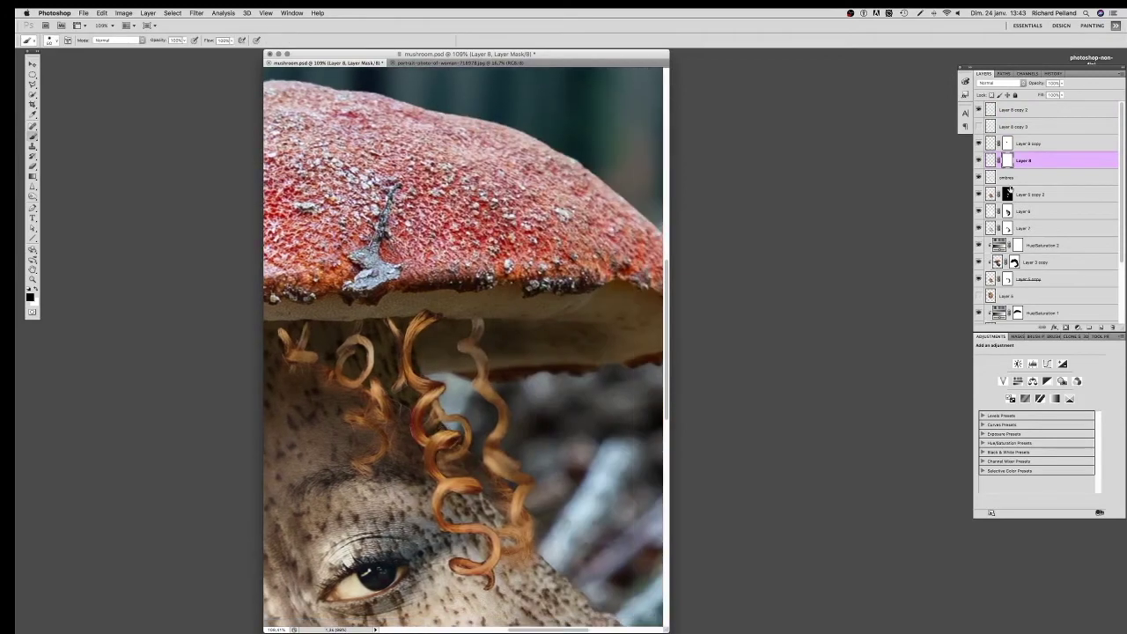
Step: Mask Layer 8 copy 2, try Screen and Lighten blending, then return to Normal
click(988, 110)
click(1065, 326)
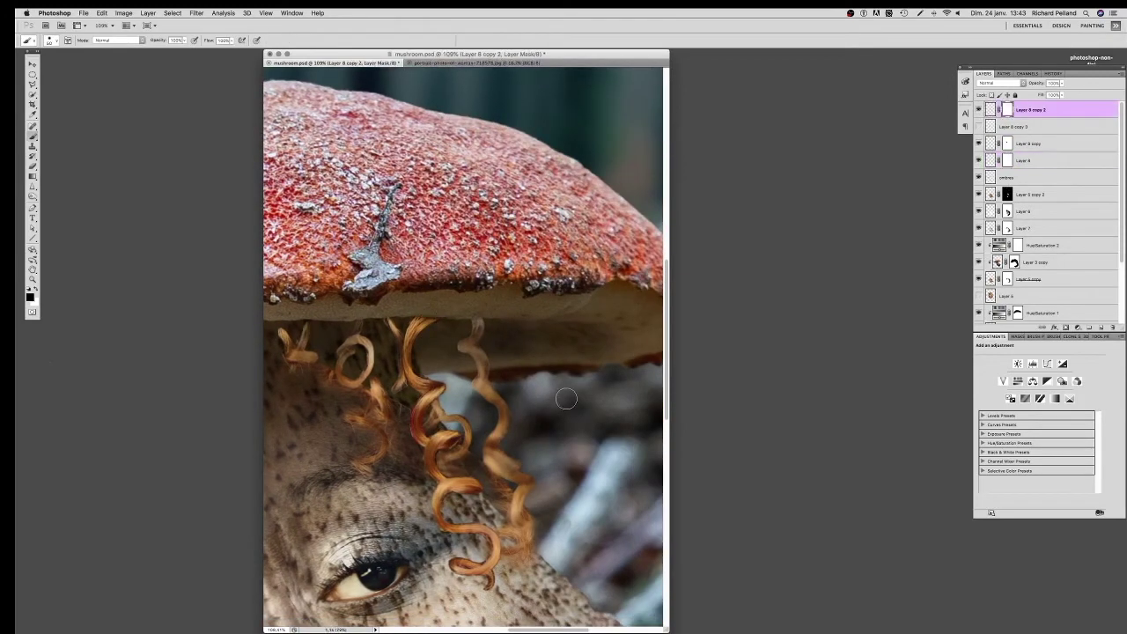
click(1021, 82)
click(999, 146)
click(1021, 82)
click(1012, 88)
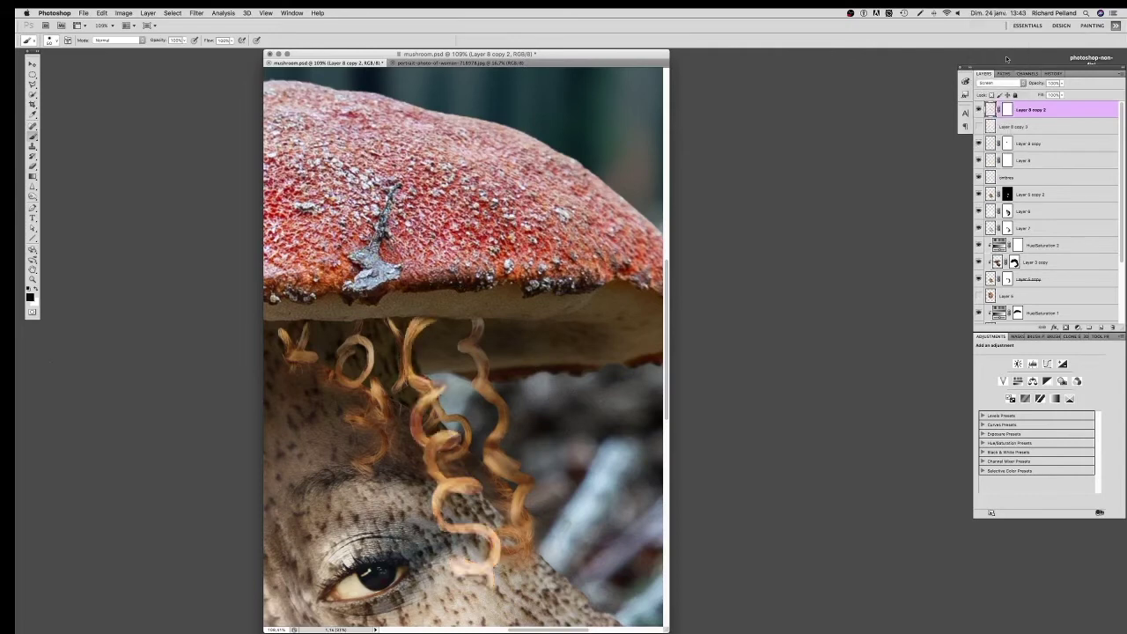
click(1023, 83)
click(1011, 79)
click(1010, 81)
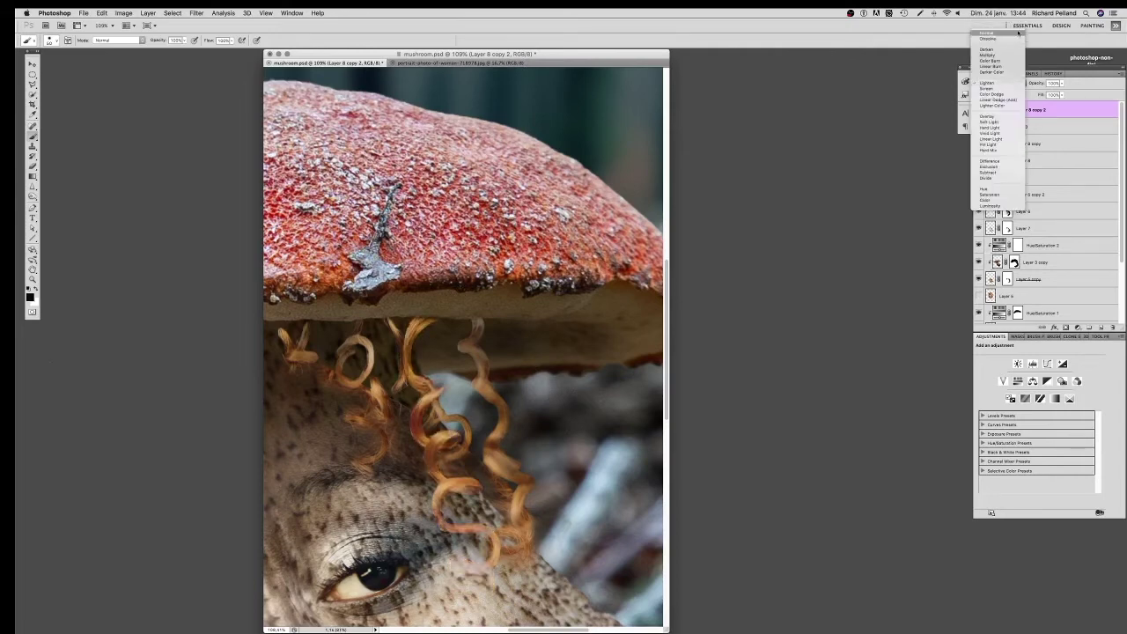
click(1012, 26)
key(h)
key(ctrl+0)
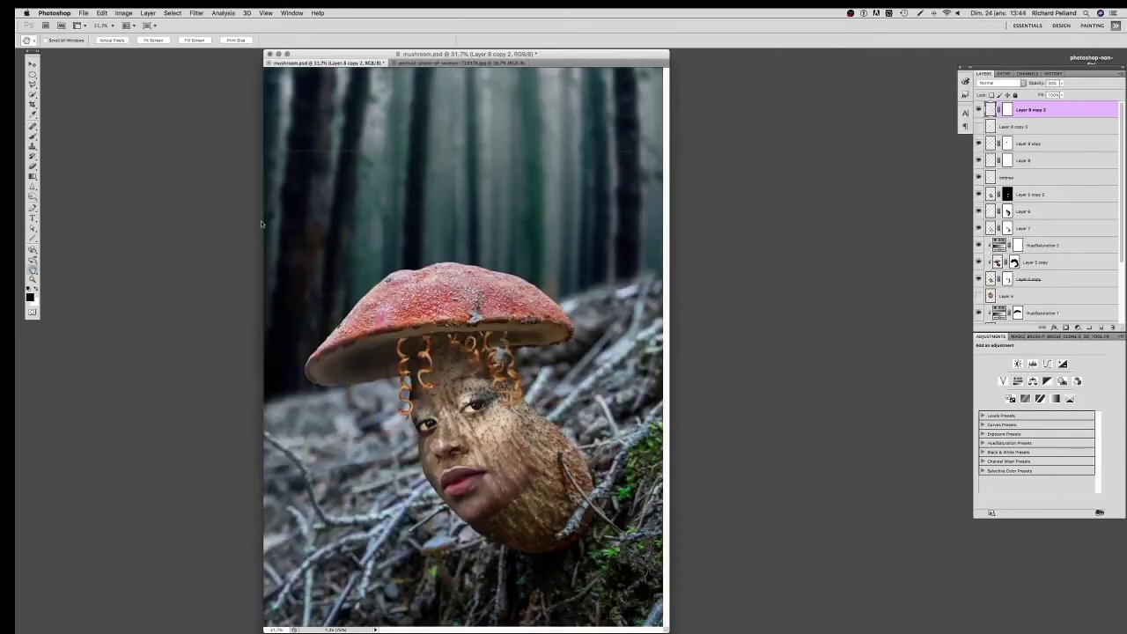
Step: Warp the left curl on Layer 8 and lower its opacity to fade it
click(990, 161)
key(ctrl+t)
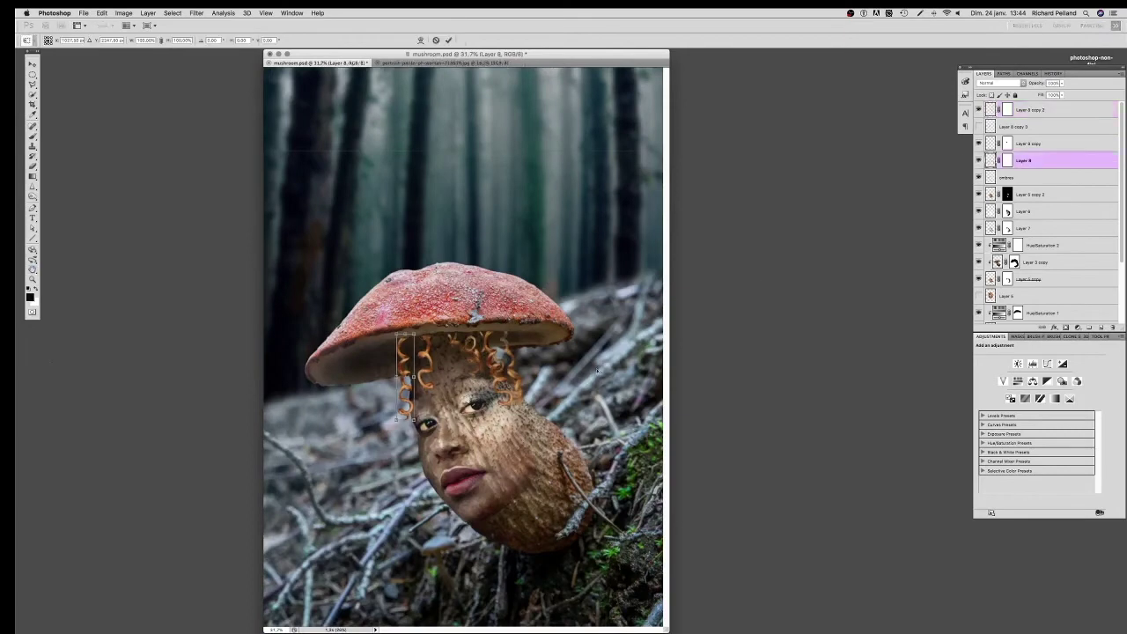
key(ctrl+plus)
key(ctrl+plus)
key(ctrl+plus)
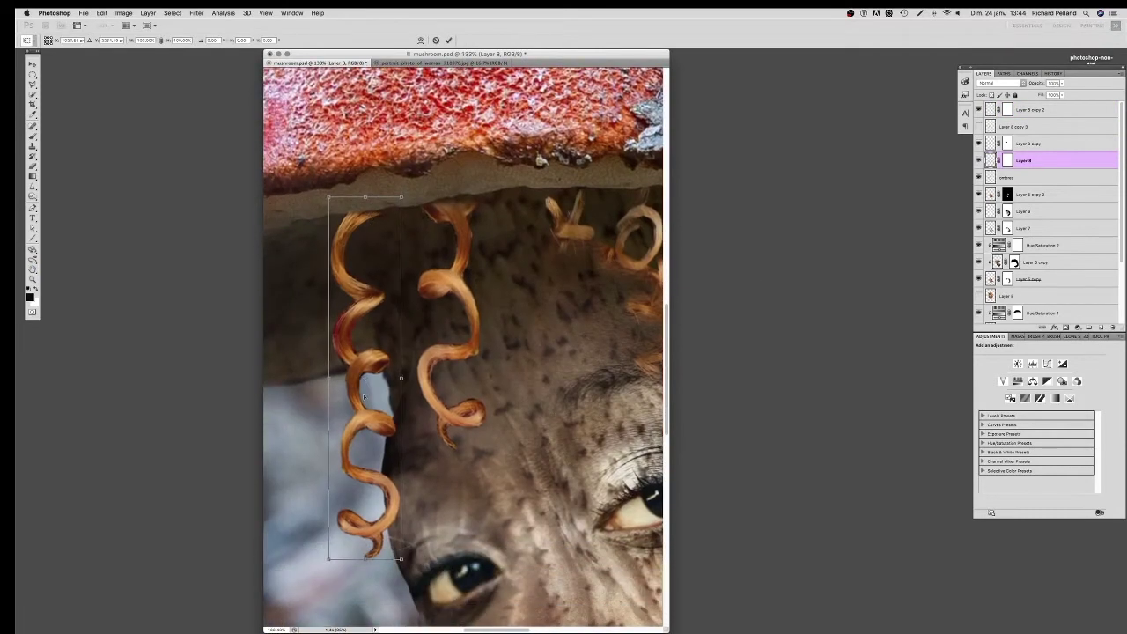
drag(363, 388, 364, 318)
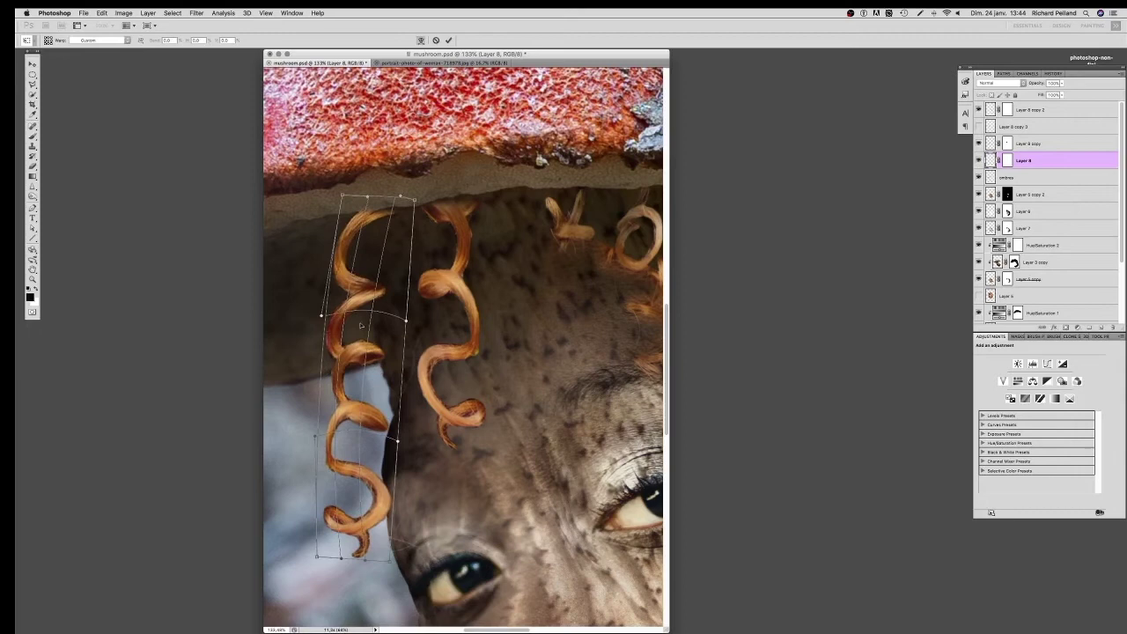
key(Return)
drag(1032, 82, 1039, 82)
click(1021, 142)
key(super+0)
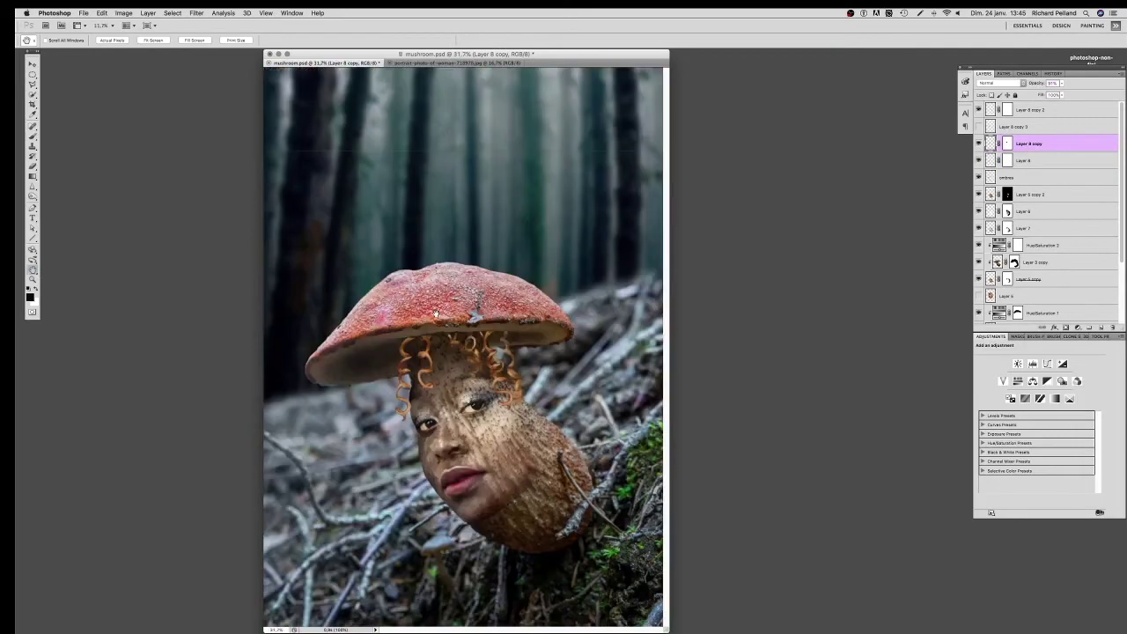
Step: Show Layer 8 copy 3 and move its curl up under the cap
click(978, 126)
key(v)
click(1056, 126)
drag(430, 352, 451, 308)
Step: Shrink, flip and warp the Layer 8 copy 3 curl, then target its mask for brushing
key(ctrl+t)
drag(448, 256, 446, 308)
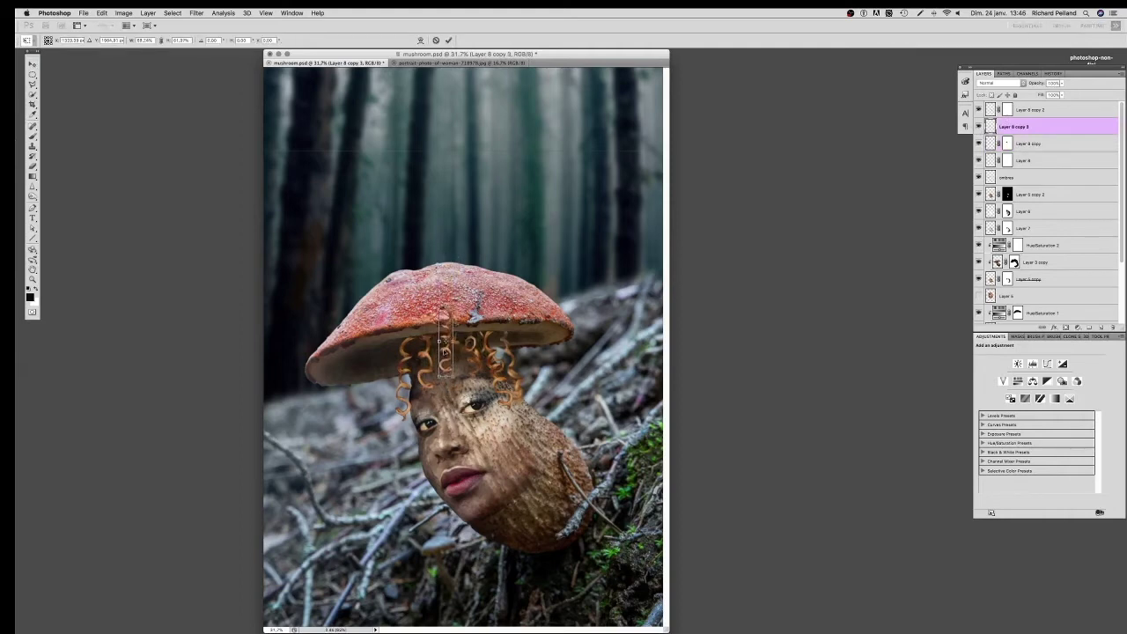
right_click(440, 357)
click(475, 472)
click(420, 40)
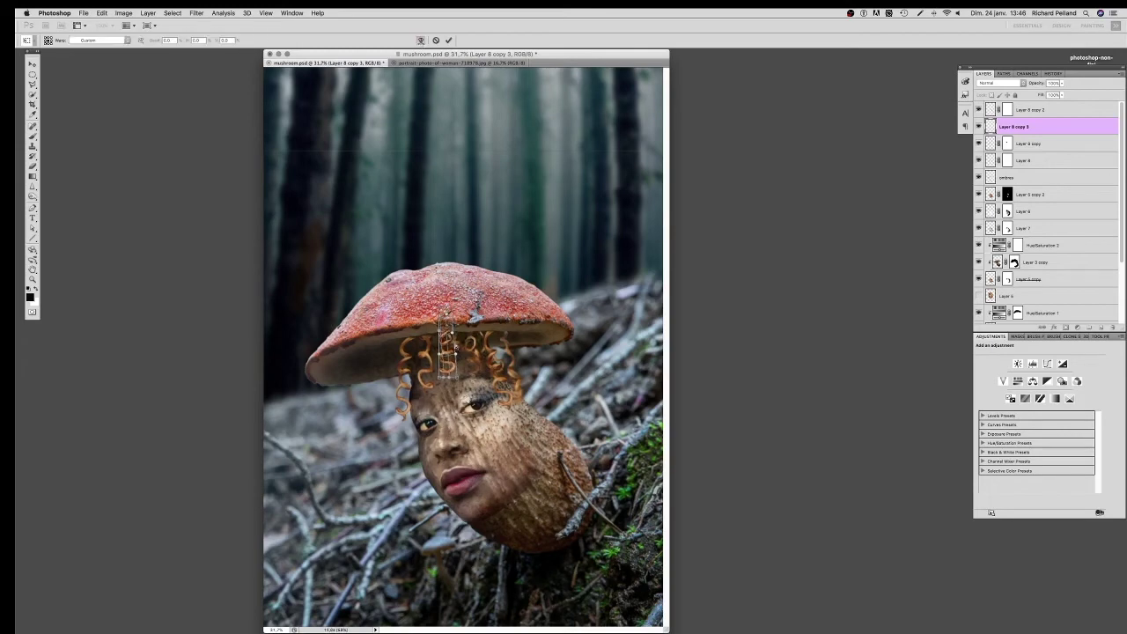
key(Return)
click(1007, 126)
key(b)
scroll(457, 292, up, 3)
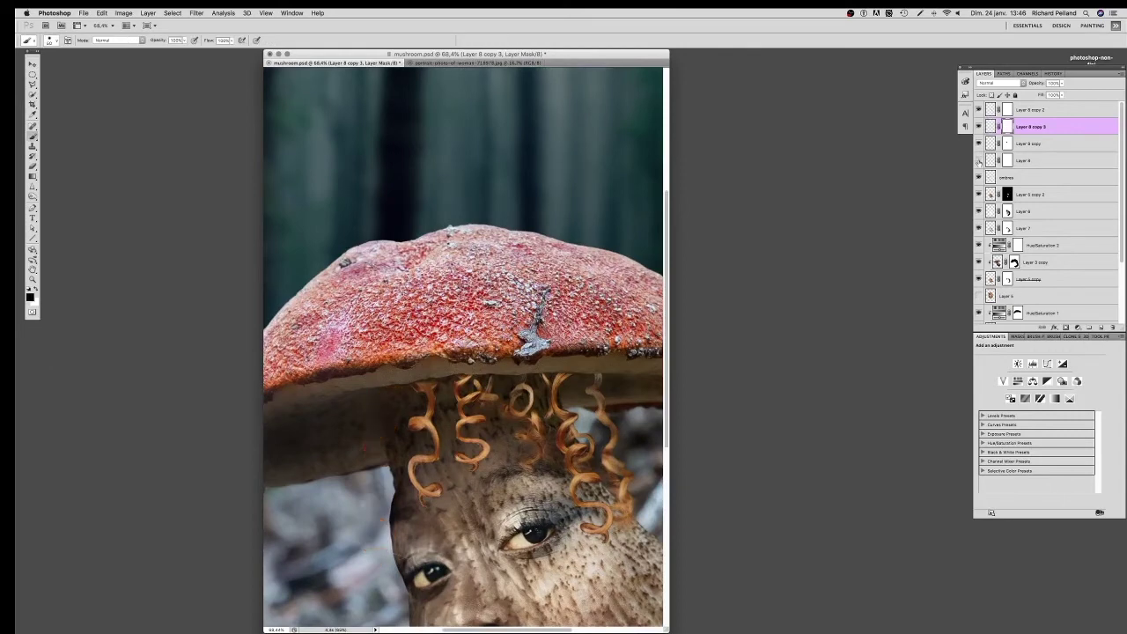
Step: Review the Layer 8 curl and ombres layers, then create empty Layer 9 on top
click(997, 161)
key(v)
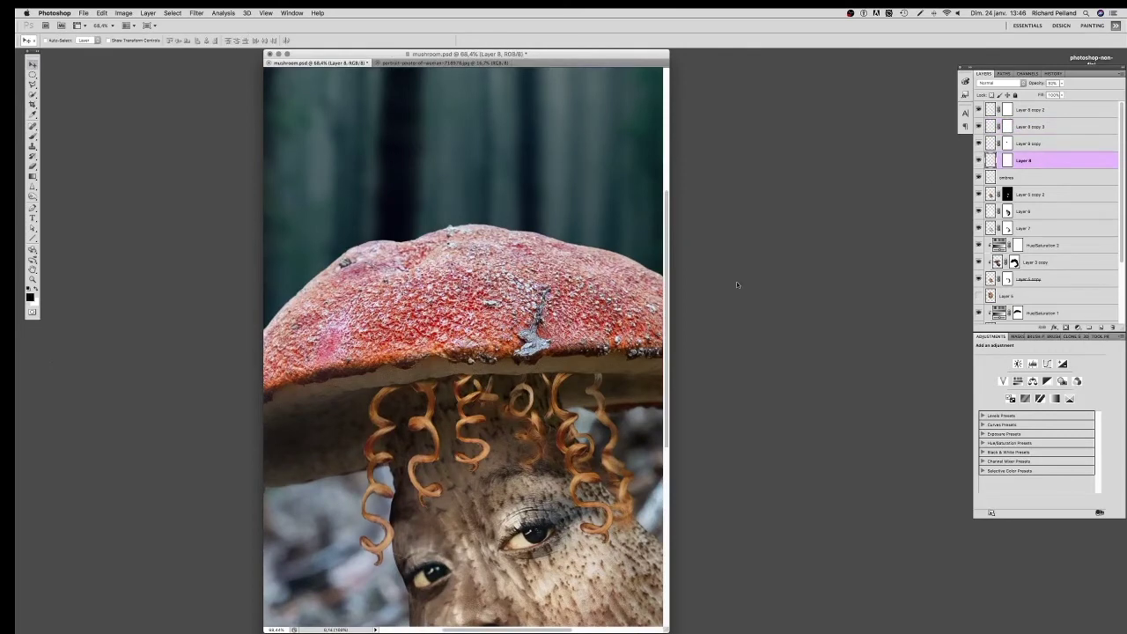
click(992, 127)
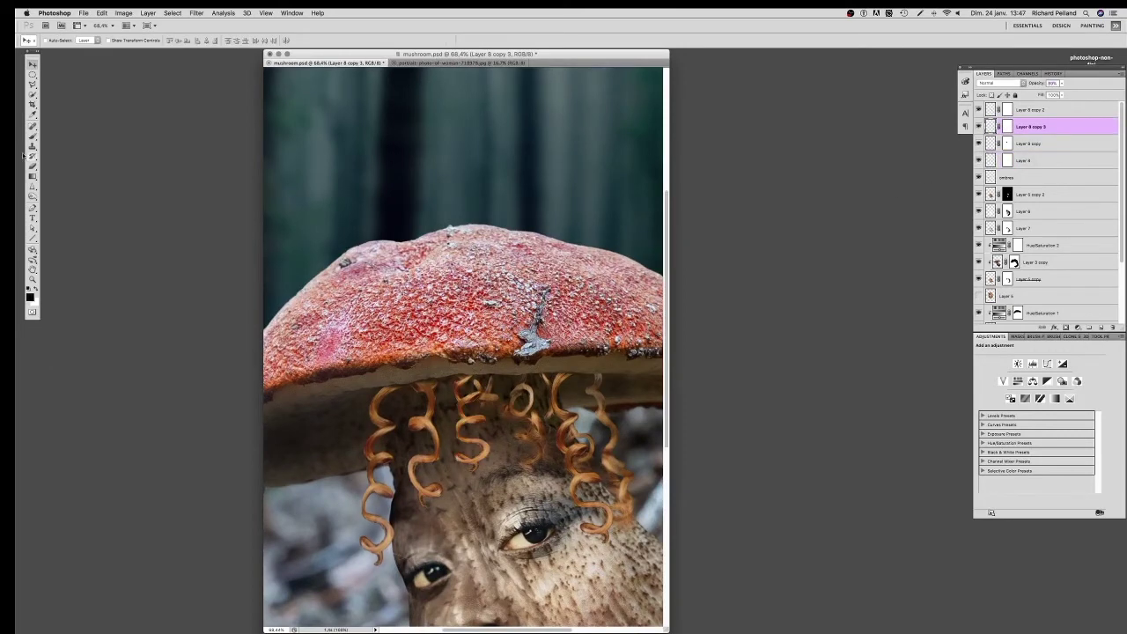
double_click(33, 269)
click(988, 177)
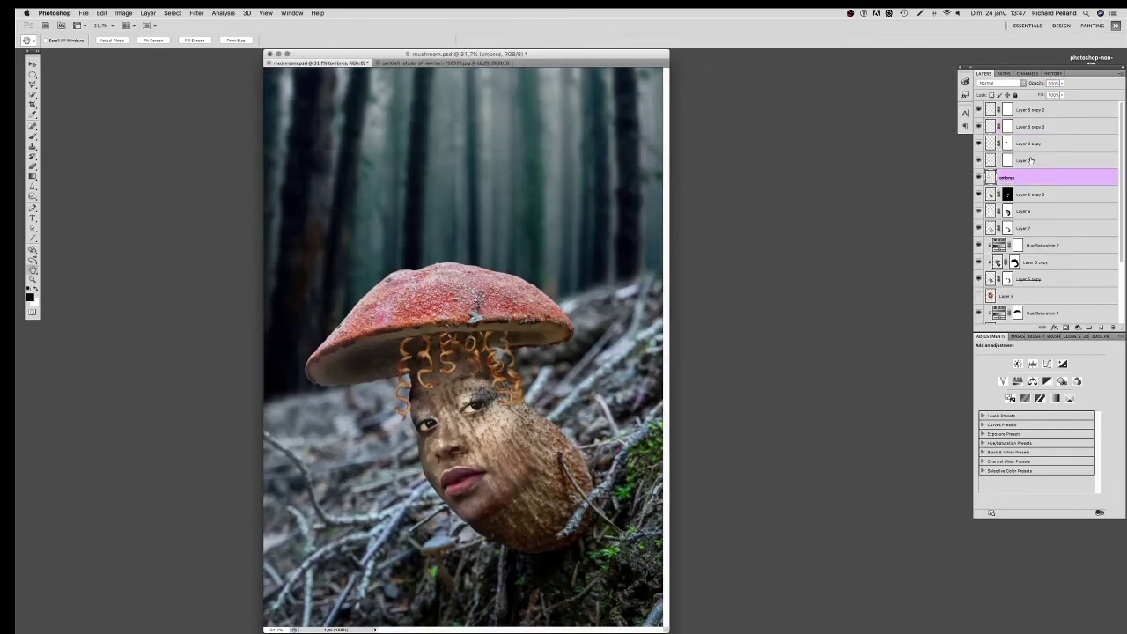
click(990, 160)
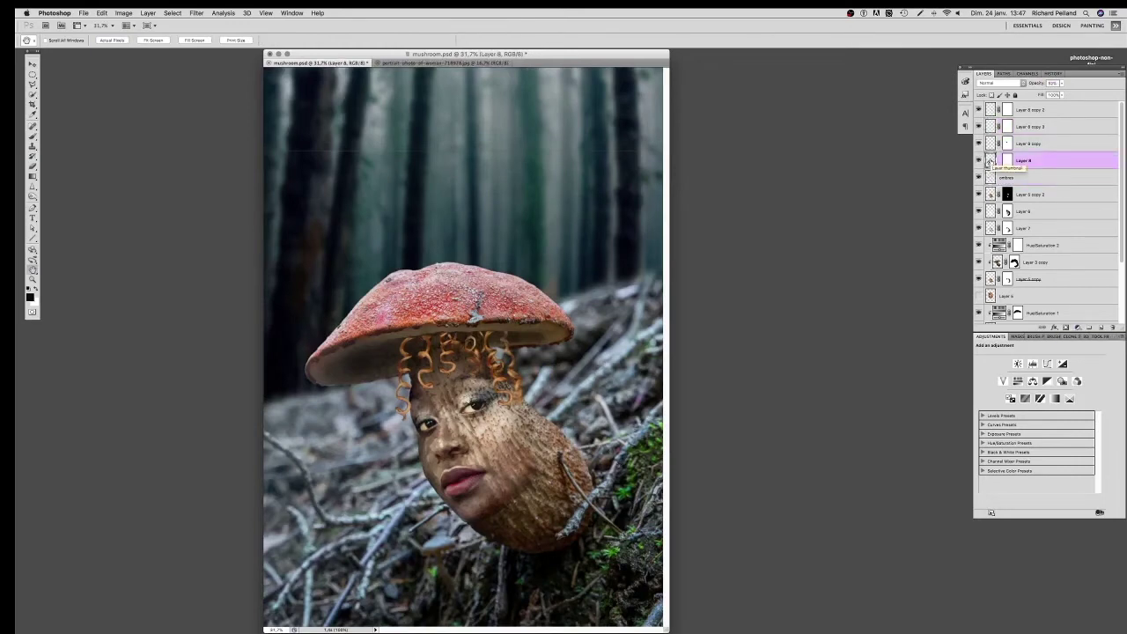
click(989, 109)
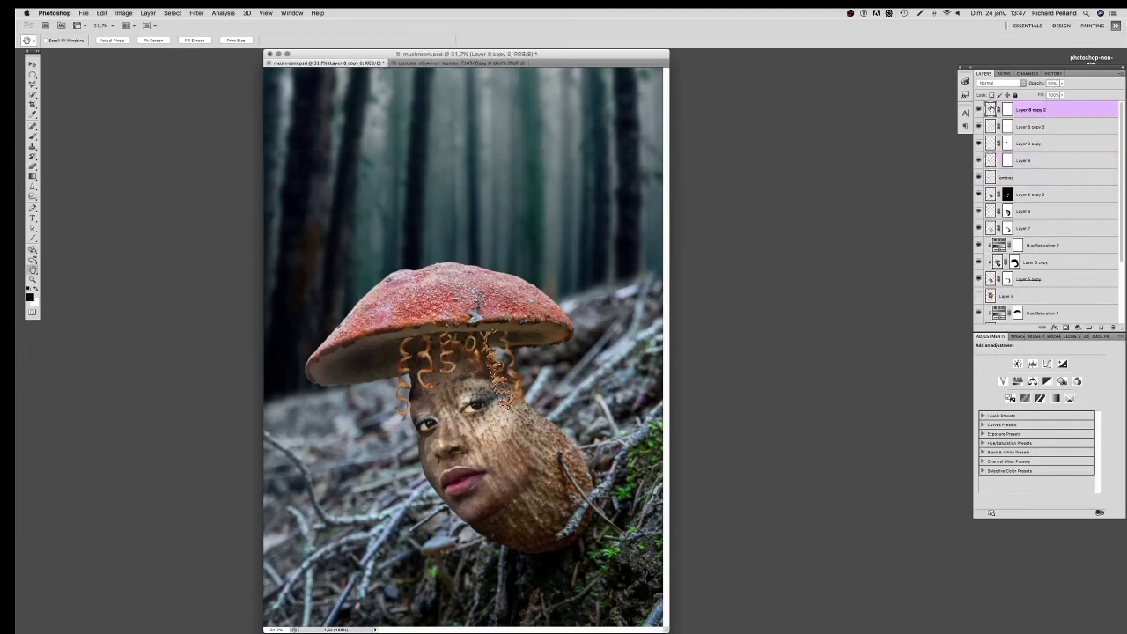
key(ctrl+shift+alt+n)
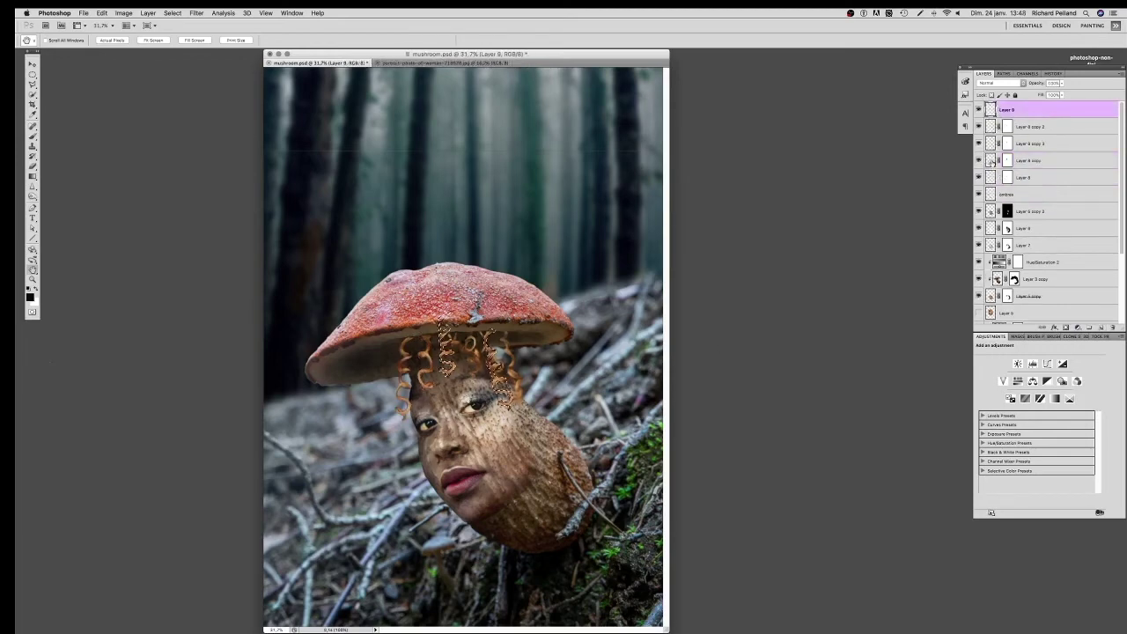
Step: Set brush opacity to 10% and name the top layer 'ombre chev'
key(b)
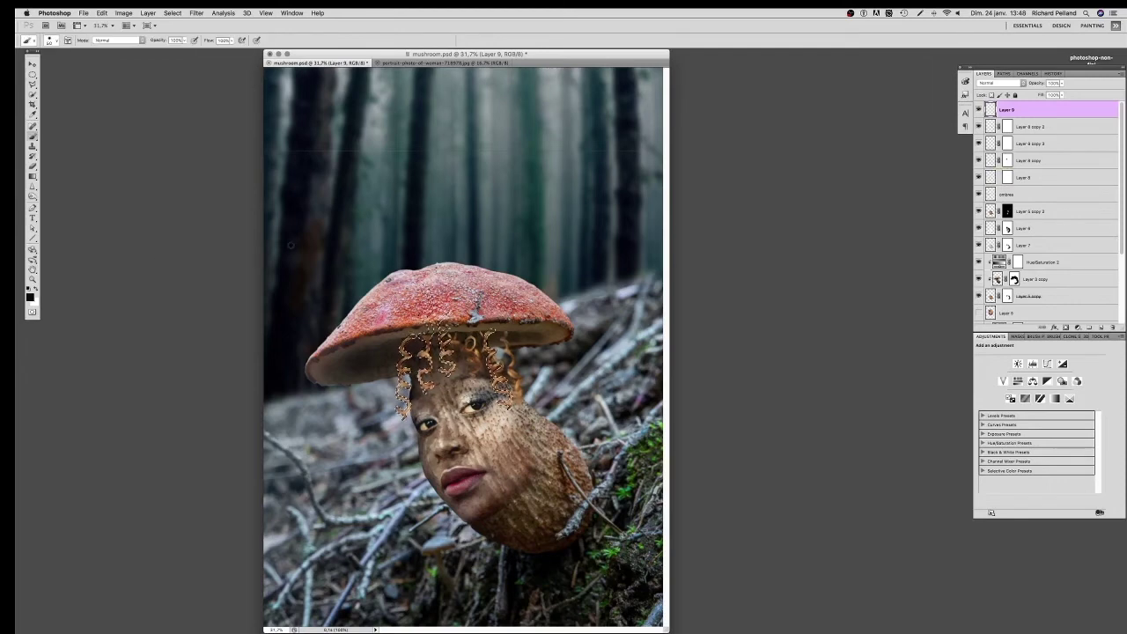
key(3)
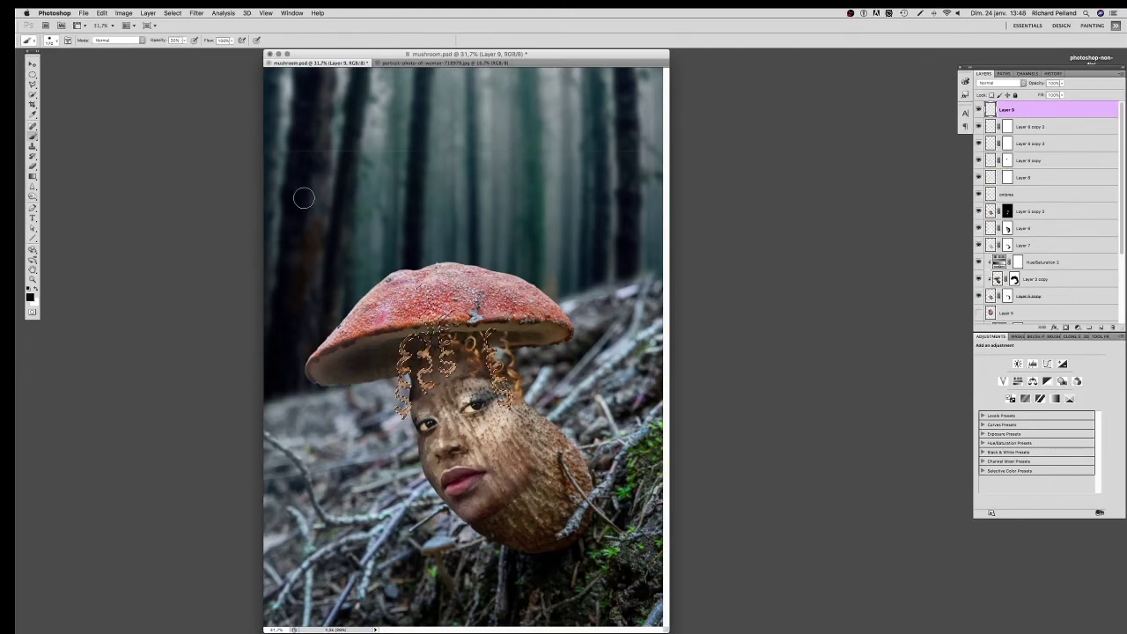
key(1)
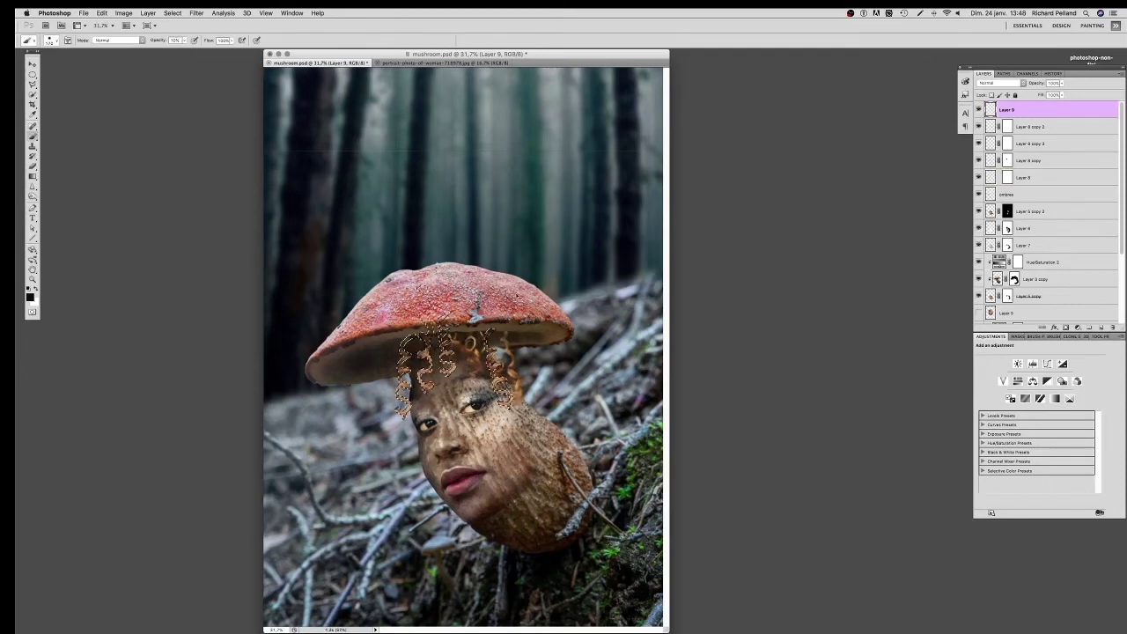
scroll(429, 340, up, 2)
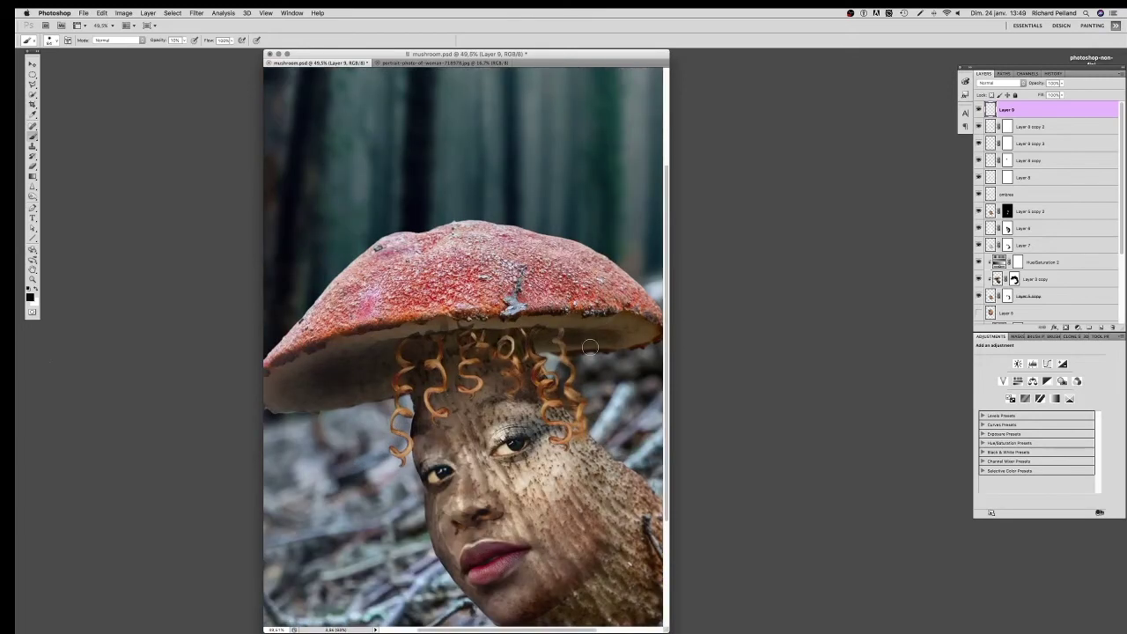
click(1010, 109)
text(ombre couv)
key(Return)
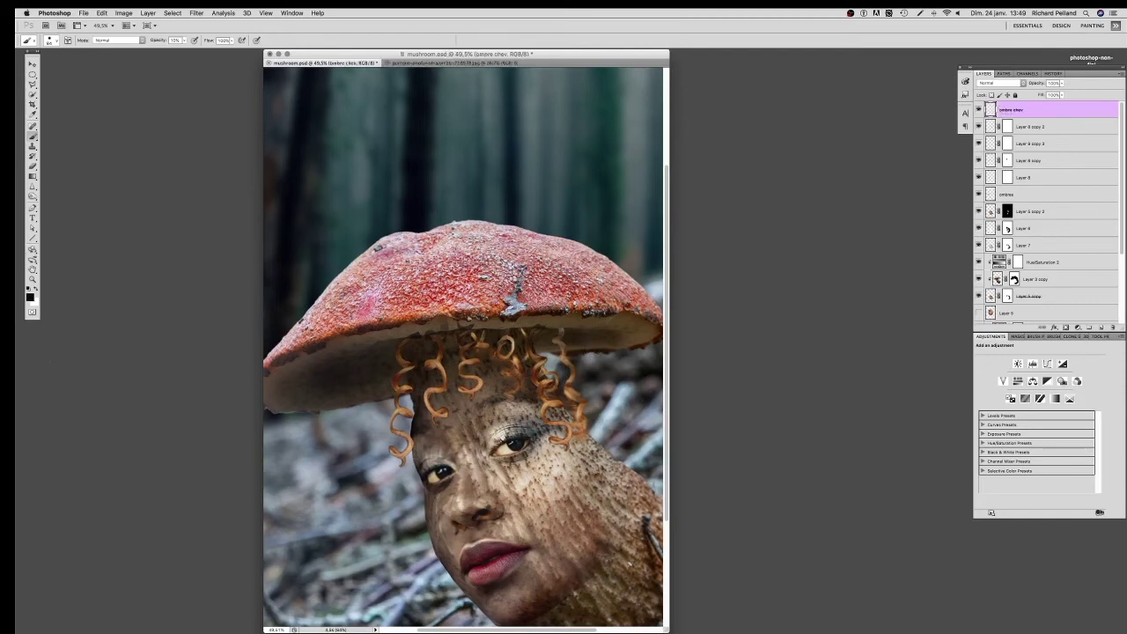
Step: Check the ombres shading by toggling it, then add a new layer above ombre chev
click(991, 211)
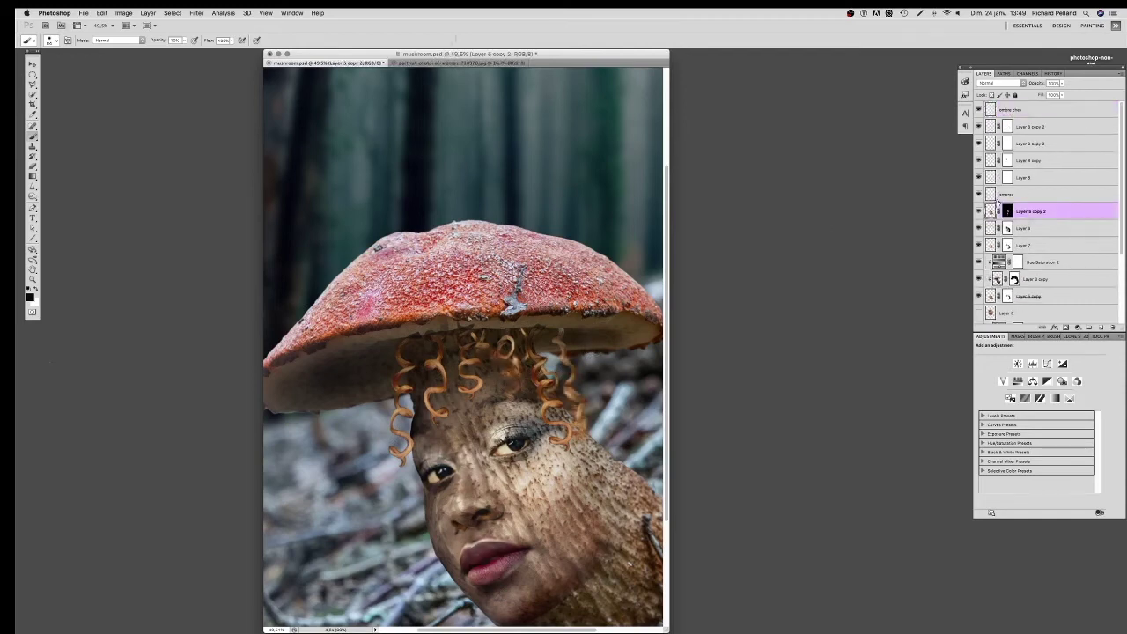
click(991, 194)
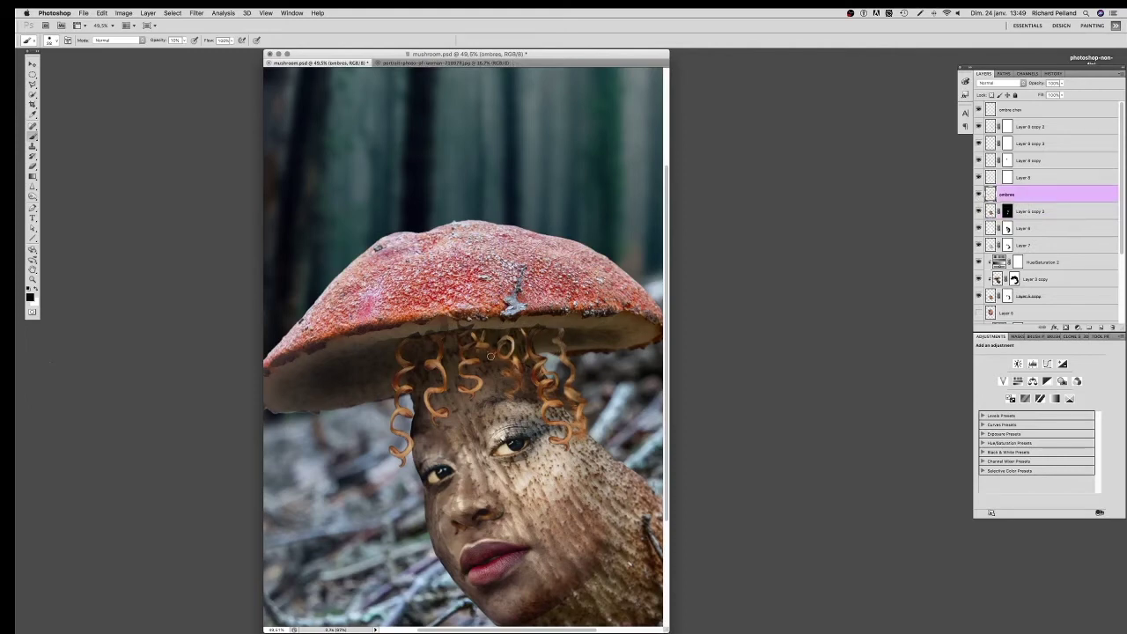
click(978, 193)
click(978, 194)
key(ctrl+0)
key(h)
click(991, 109)
click(1099, 327)
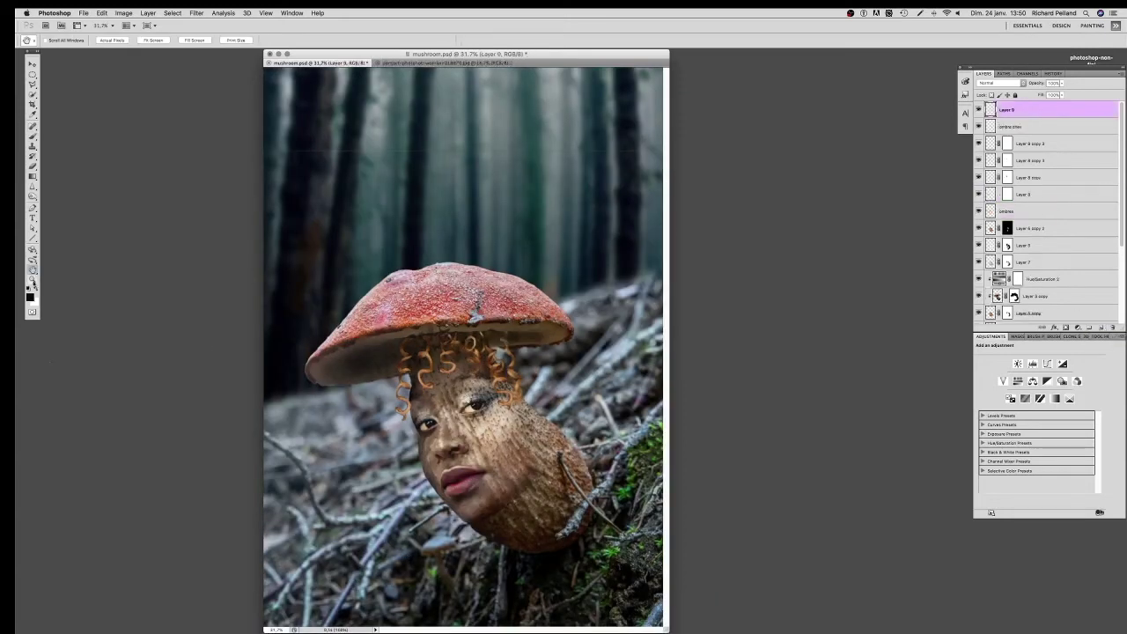
Step: Fill the new layer with rendered clouds in Screen blend mode
key(ctrl+BackSpace)
click(197, 13)
mouse_move(204, 122)
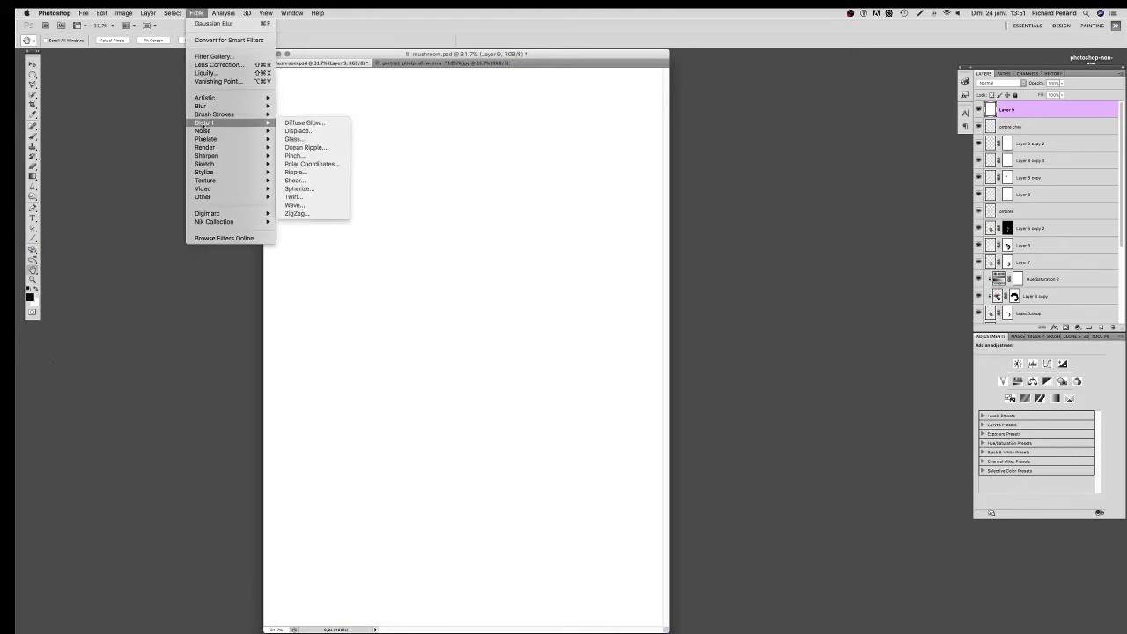
click(299, 149)
click(999, 83)
click(995, 142)
Step: Warp the clouds layer and fade it to 50% opacity
key(ctrl+t)
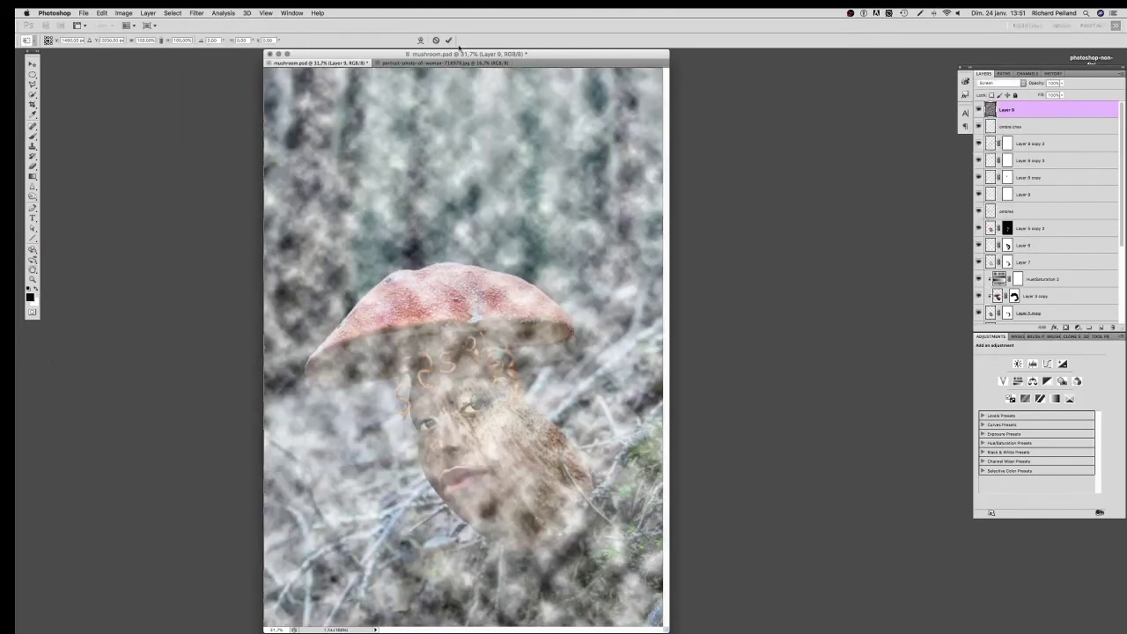
mouse_move(370, 235)
mouse_down()
mouse_move(576, 106)
mouse_move(581, 71)
mouse_up()
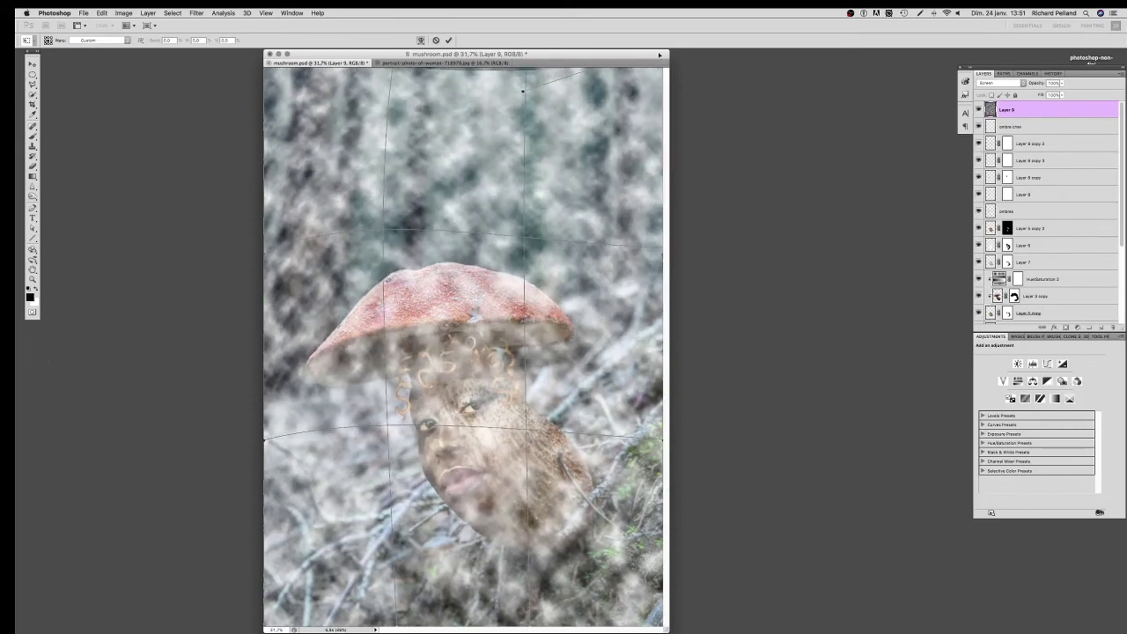
mouse_move(268, 352)
mouse_down()
mouse_move(302, 353)
mouse_move(420, 225)
mouse_up()
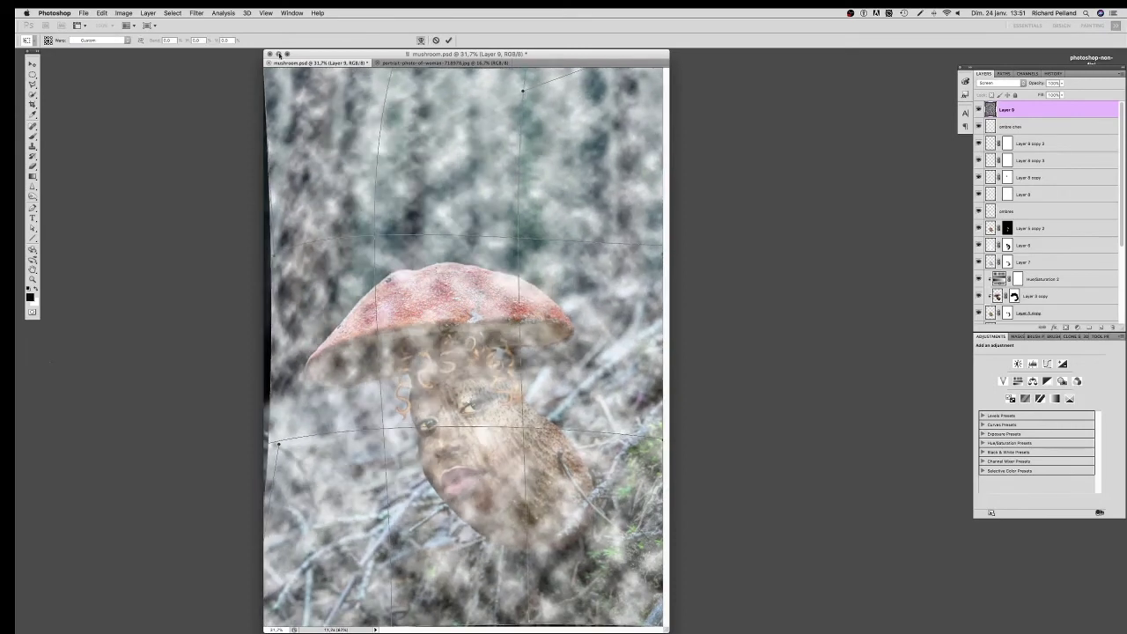
key(Return)
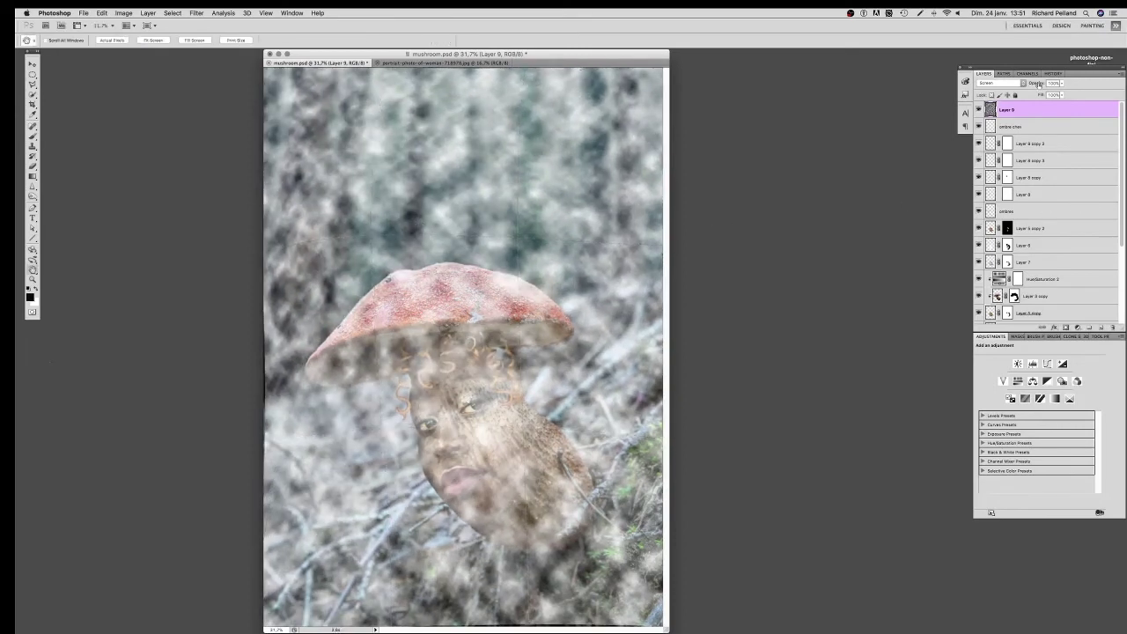
key(5)
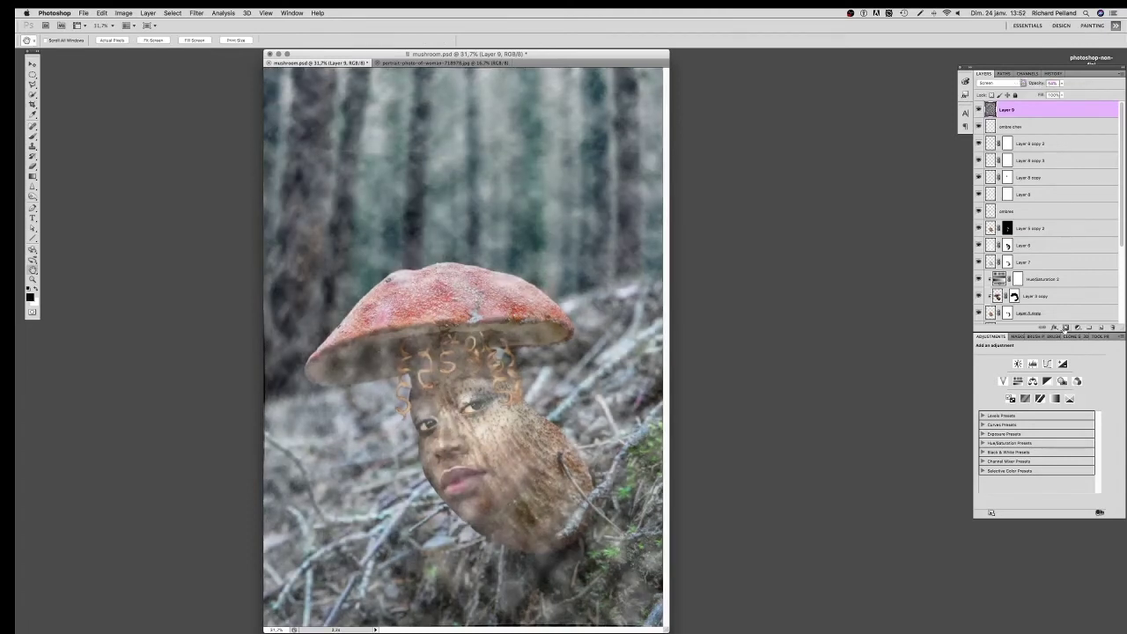
Step: Mask the clouds away from the mushroom cap, face and chin, then fine-tune opacity
click(1065, 327)
key(b)
mouse_move(528, 291)
mouse_down()
mouse_move(480, 365)
mouse_move(476, 457)
mouse_move(519, 501)
mouse_move(396, 370)
mouse_move(324, 368)
mouse_move(528, 335)
mouse_up()
drag(467, 497, 540, 528)
key(2)
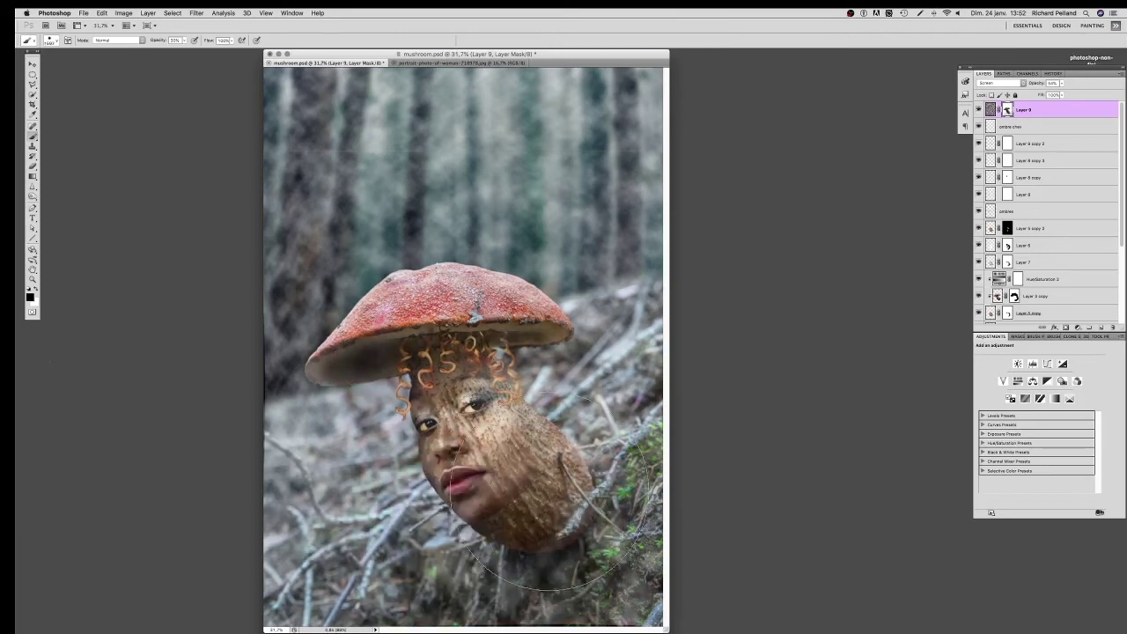
drag(1032, 82, 1037, 83)
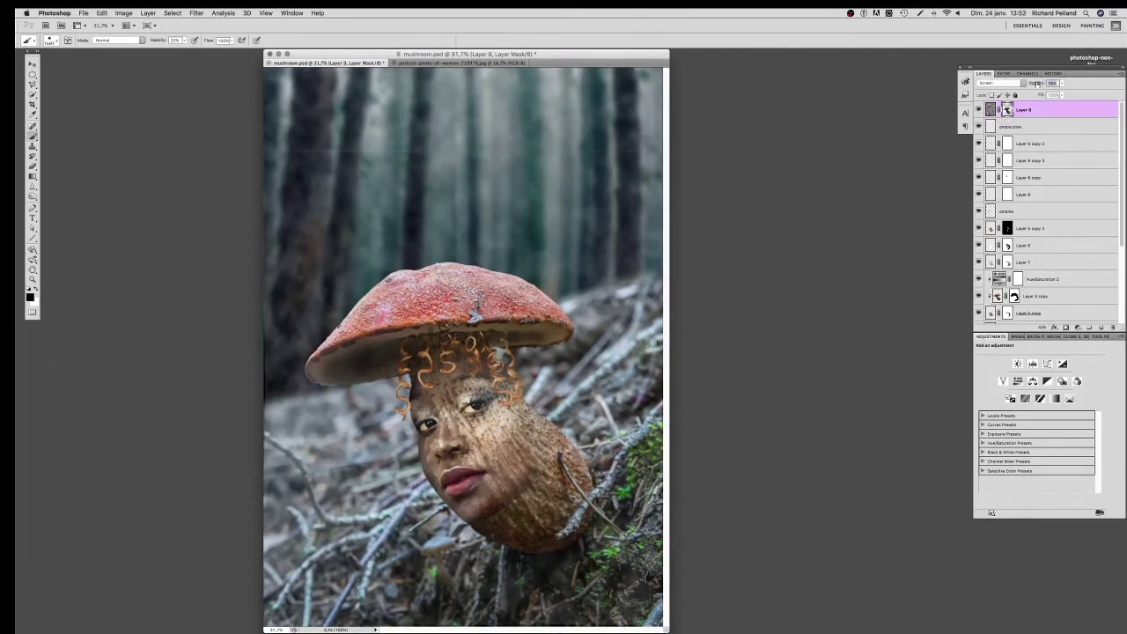
scroll(988, 161, down, 3)
click(978, 279)
click(1025, 279)
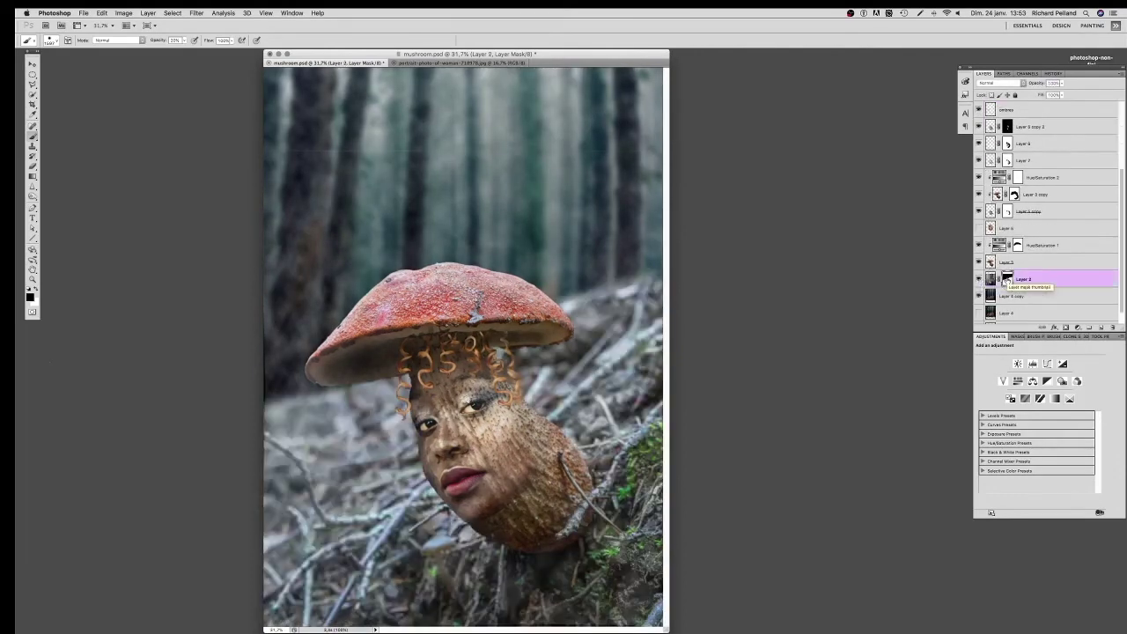
Step: Black out the top strip of Layer 2's mask, then add Layer 10 above the ombres layer
key(0)
mouse_move(282, 114)
mouse_down()
mouse_move(340, 126)
mouse_move(634, 110)
mouse_up()
key(super+2)
click(1013, 109)
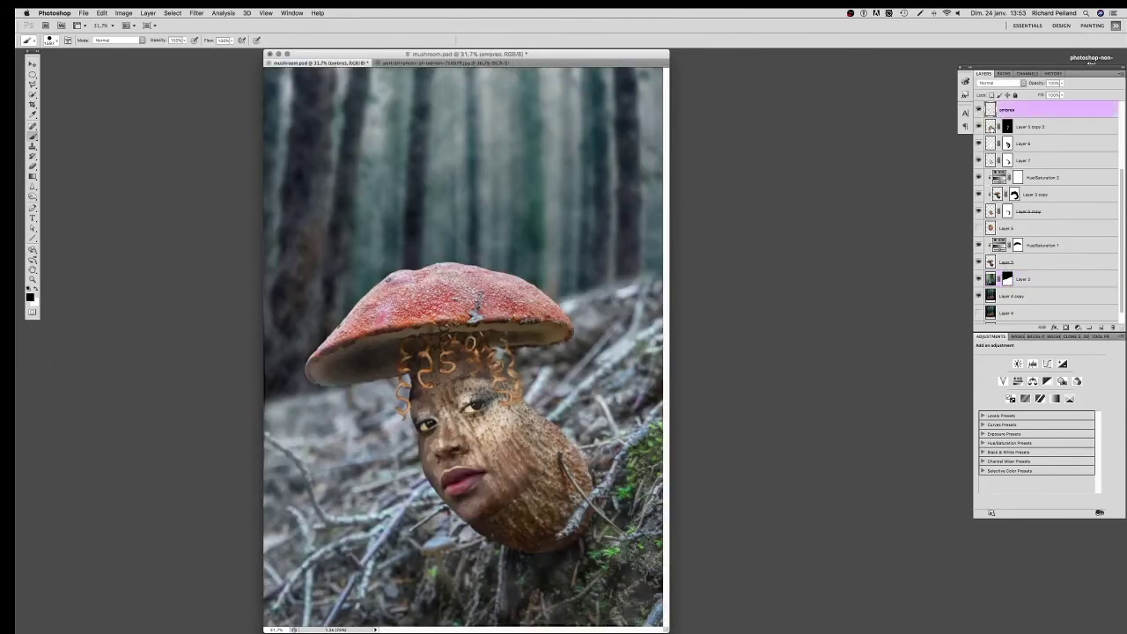
super+click(1089, 326)
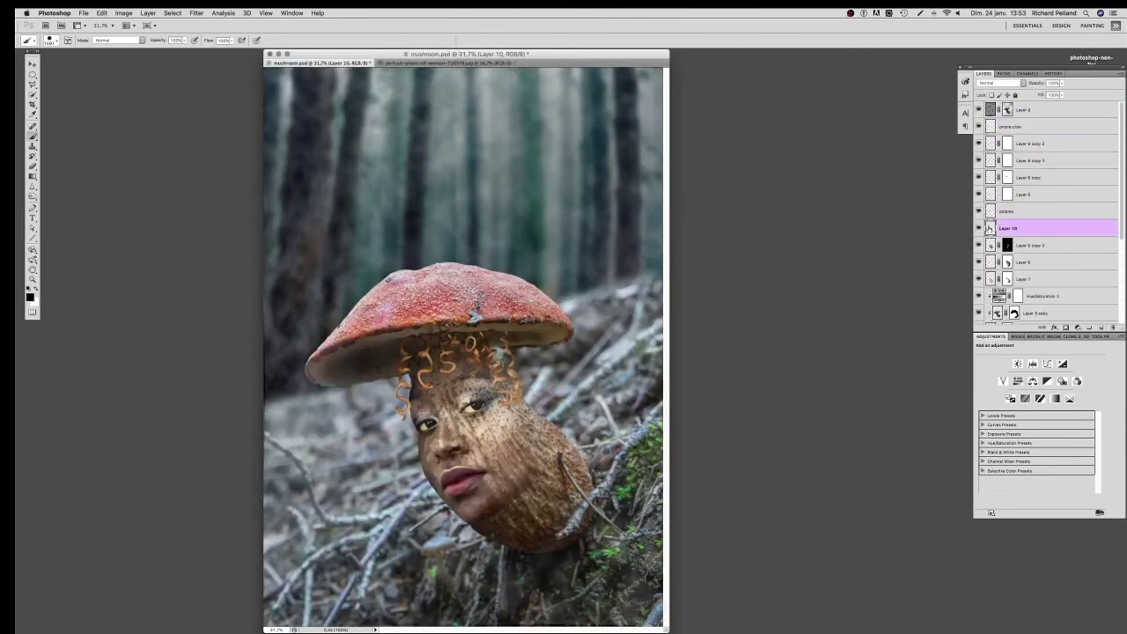
drag(1013, 126, 978, 111)
Step: Paint faint smoky haze across the upper forest with a textured smoke brush at 20% opacity
click(53, 39)
scroll(88, 194, down, 10)
click(40, 248)
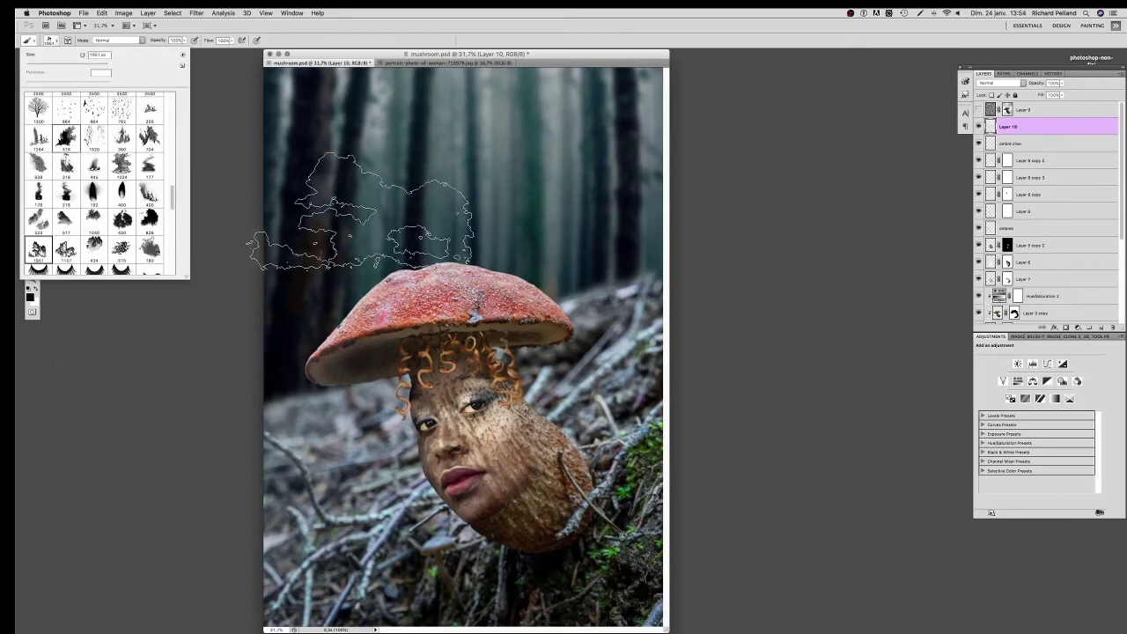
click(1046, 336)
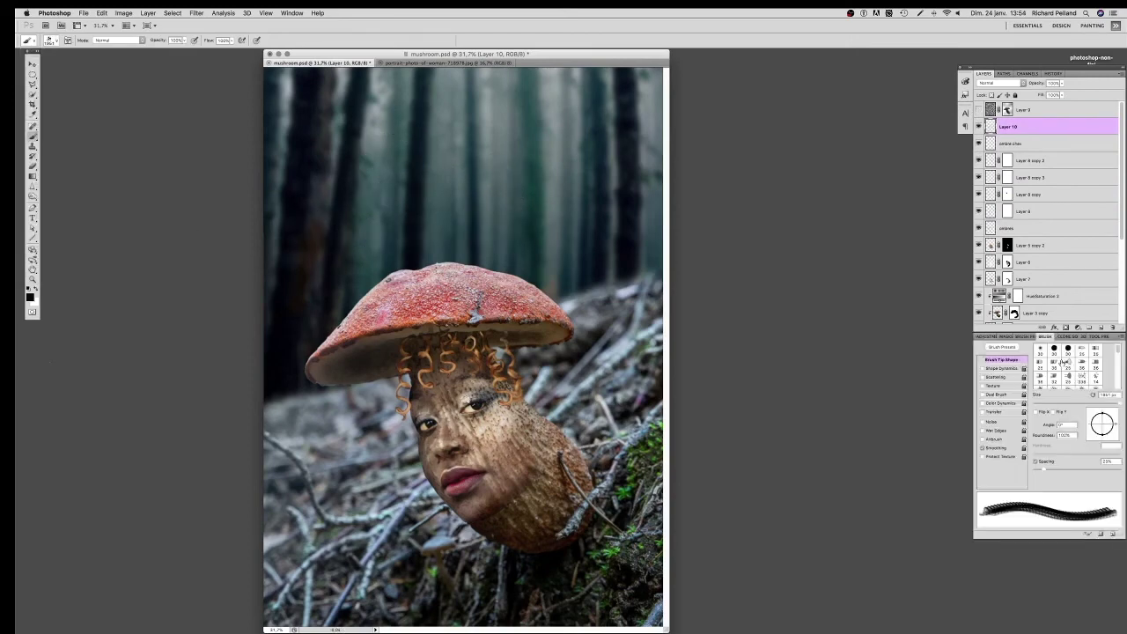
click(1000, 368)
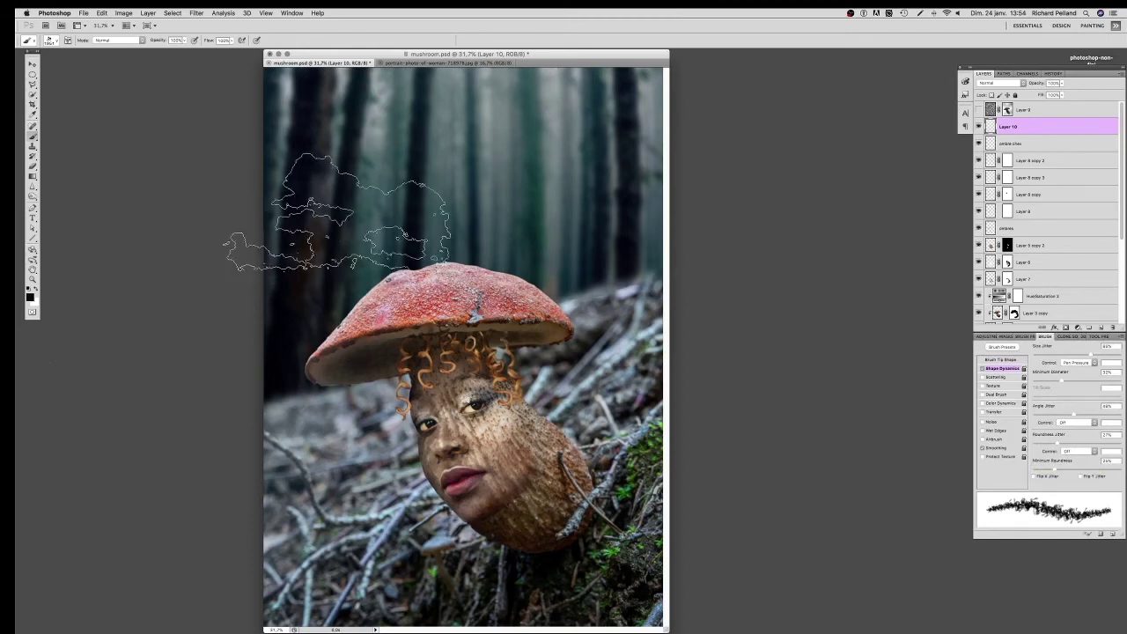
drag(317, 176, 581, 163)
key(ctrl+z)
key(2)
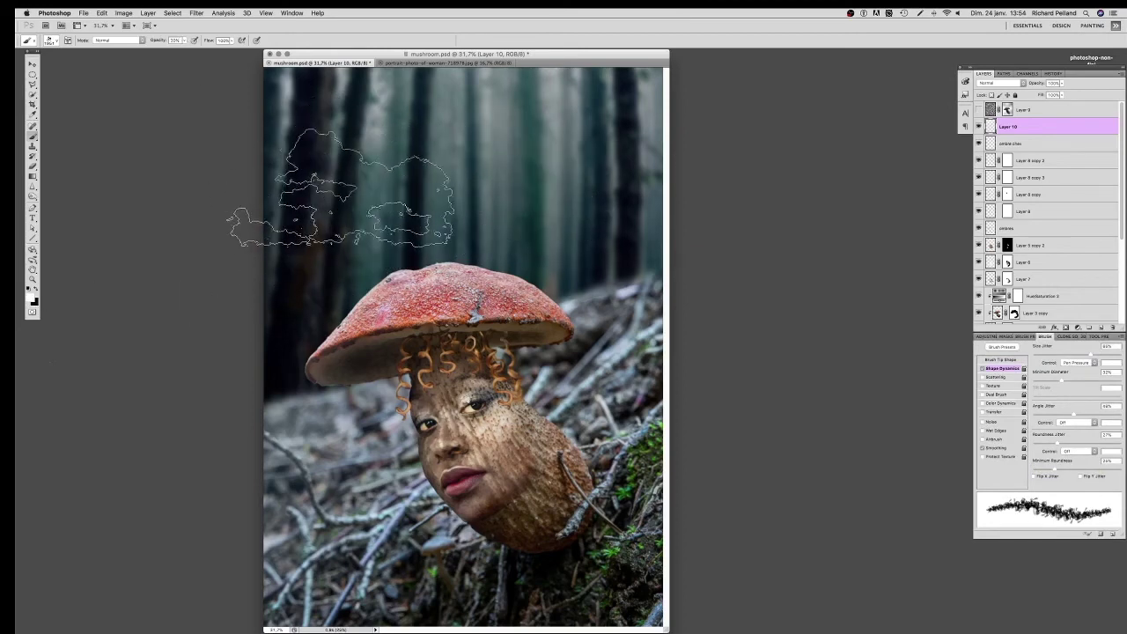
drag(381, 179, 354, 200)
mouse_move(546, 185)
mouse_down()
mouse_move(352, 282)
mouse_move(308, 396)
mouse_move(502, 203)
mouse_move(343, 167)
mouse_move(246, 69)
mouse_up()
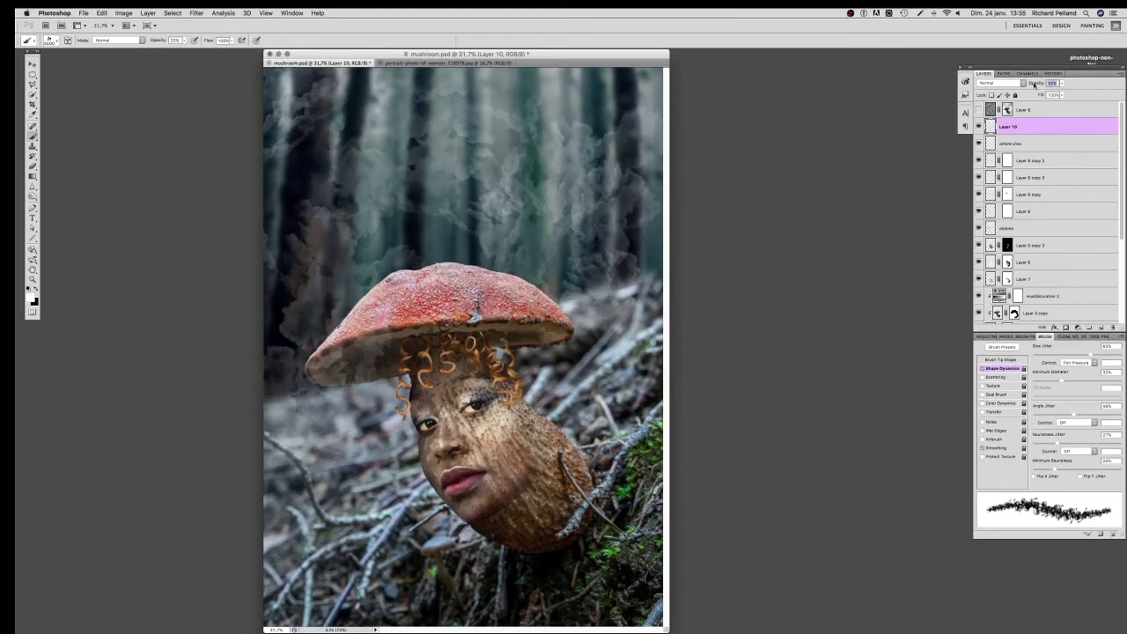
Step: Set Layer 10's blend mode to Screen after trying Soft Light
click(999, 83)
click(1004, 126)
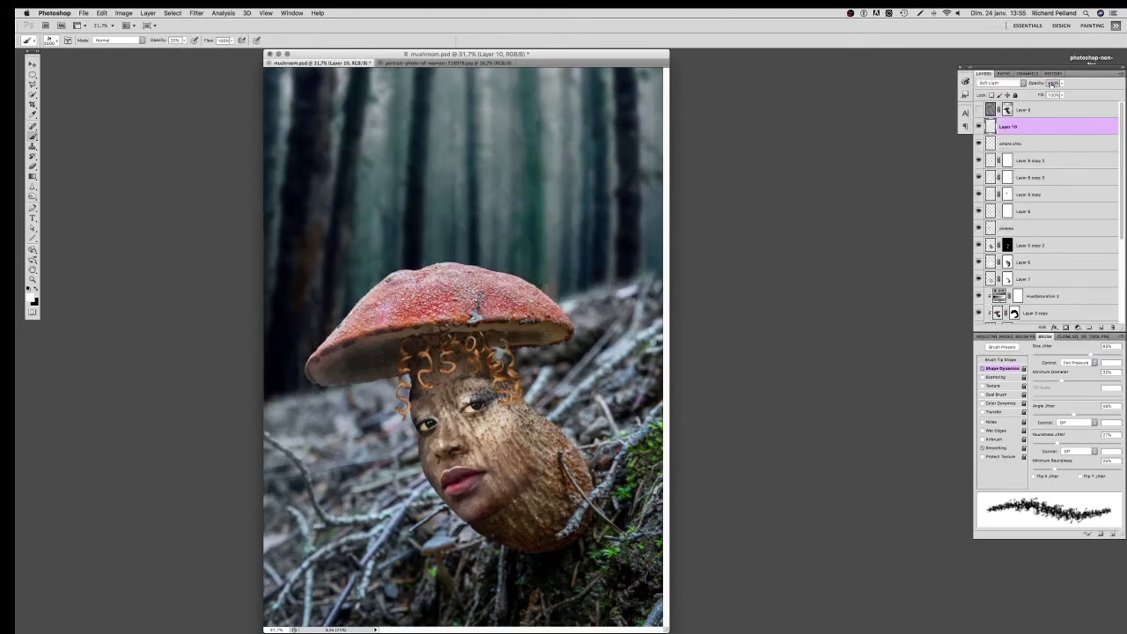
click(999, 82)
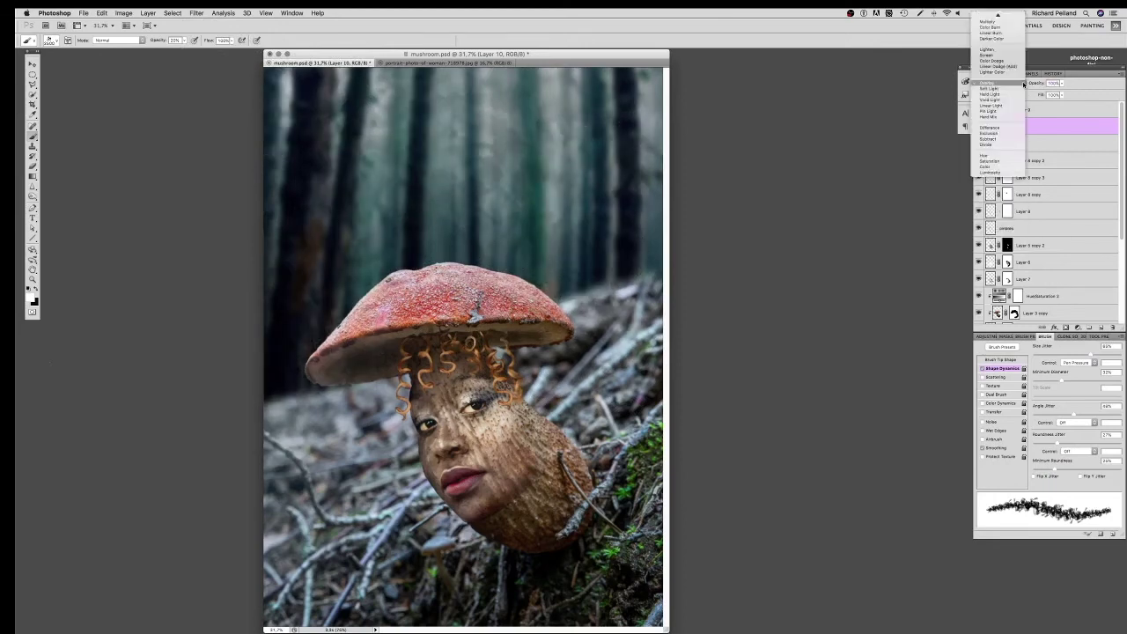
click(1009, 56)
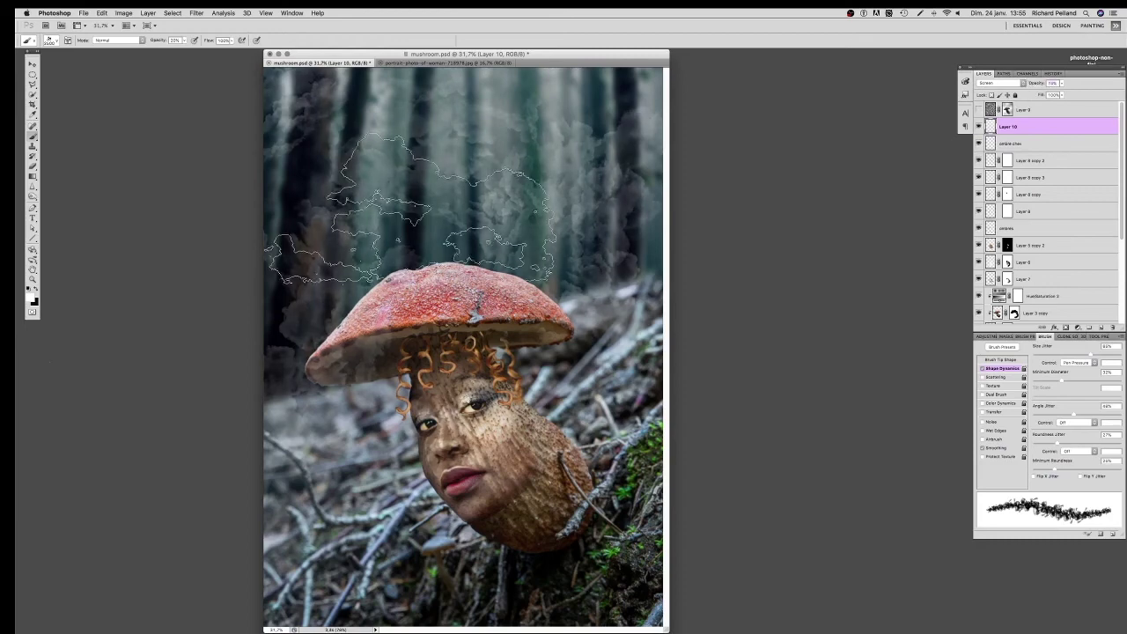
Step: Switch to a smaller soft round brush and add a layer mask to Layer 10
click(49, 40)
click(38, 106)
click(395, 163)
key(bracketleft)
key(bracketleft)
key(bracketleft)
click(1065, 327)
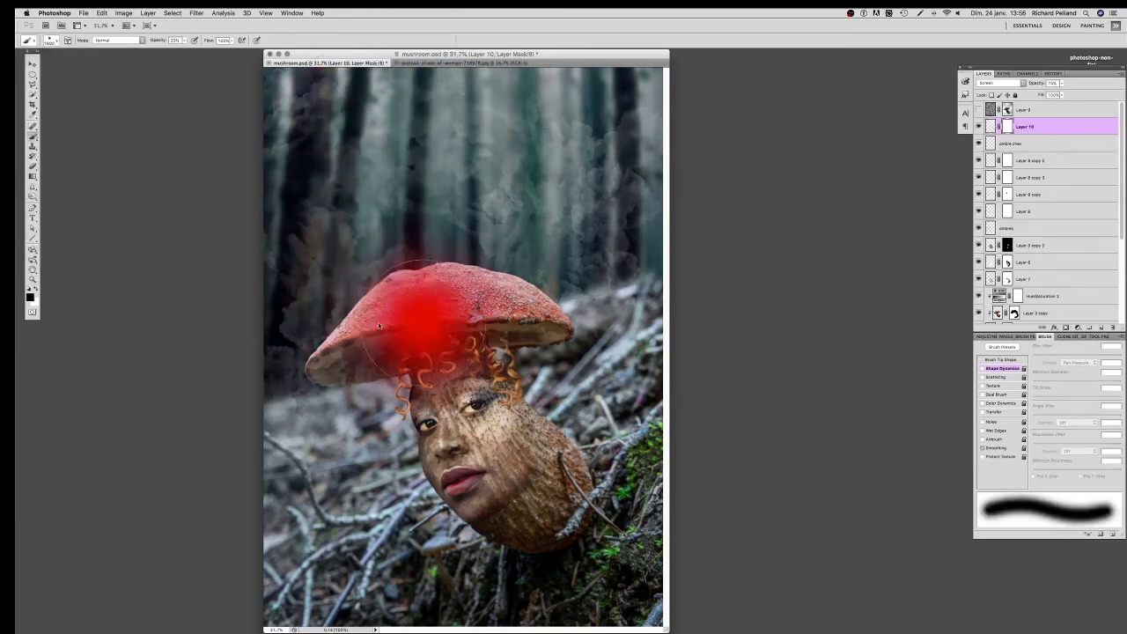
key(0)
key(2)
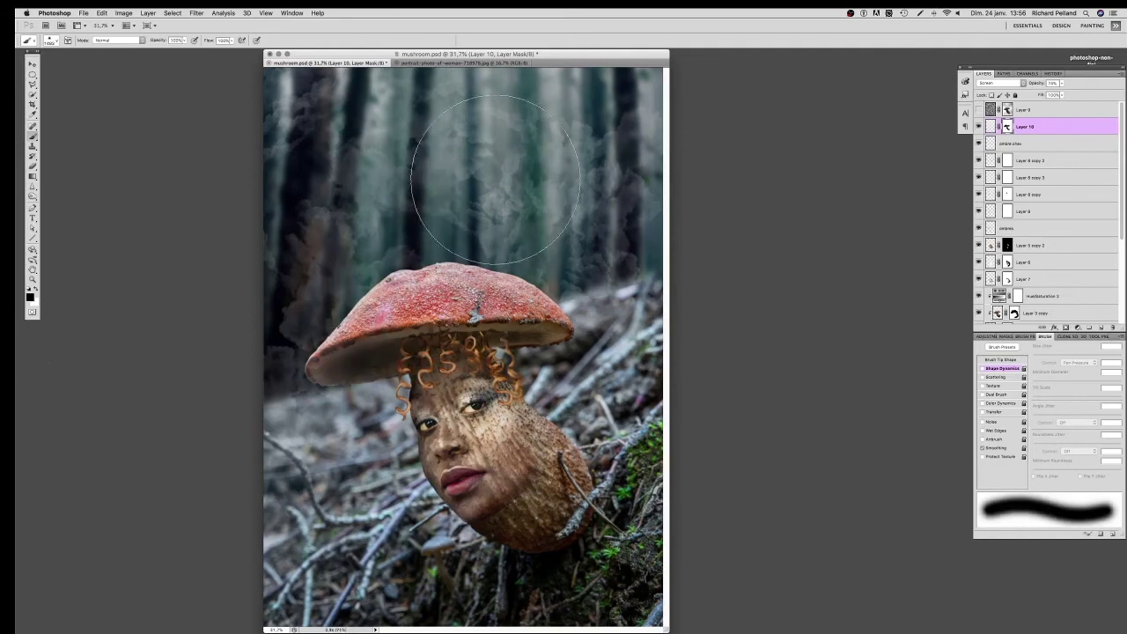
Step: Apply a Gaussian Blur to Layer 10's haze pixels
click(990, 126)
click(197, 12)
click(299, 138)
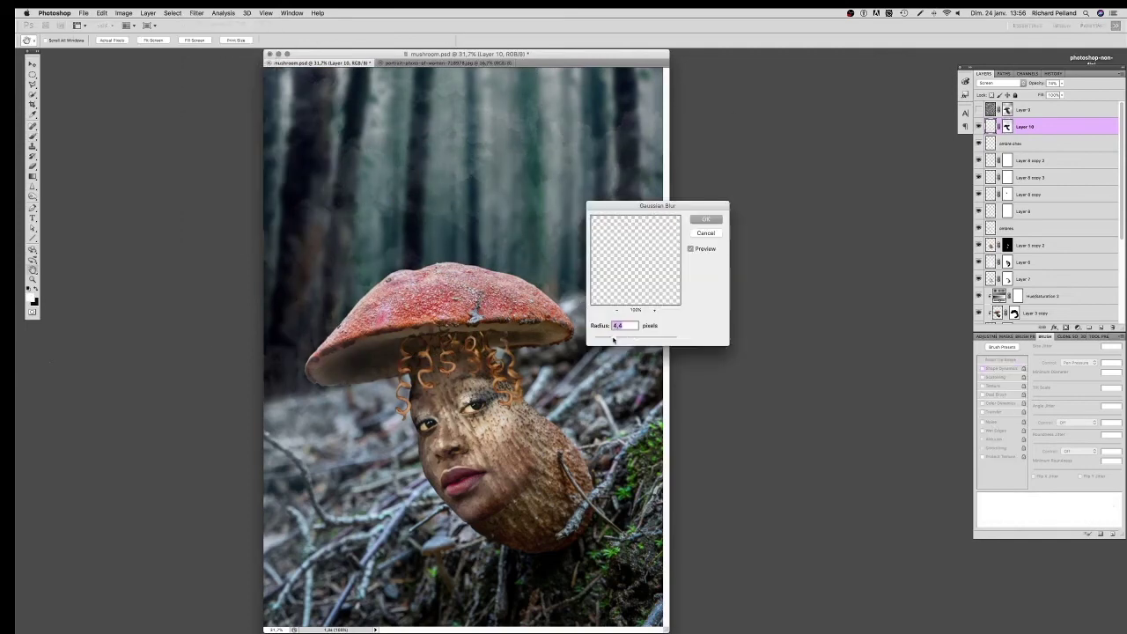
click(697, 219)
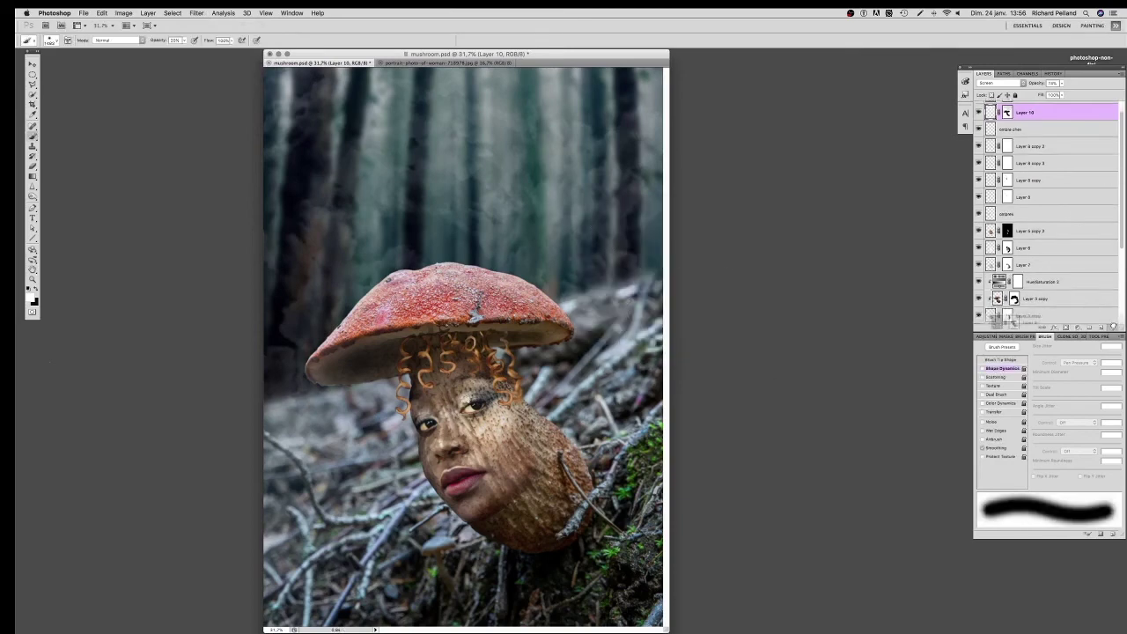
click(1076, 327)
Step: Add Curves adjustment layers, darkening the whole image with the second curve
click(1038, 364)
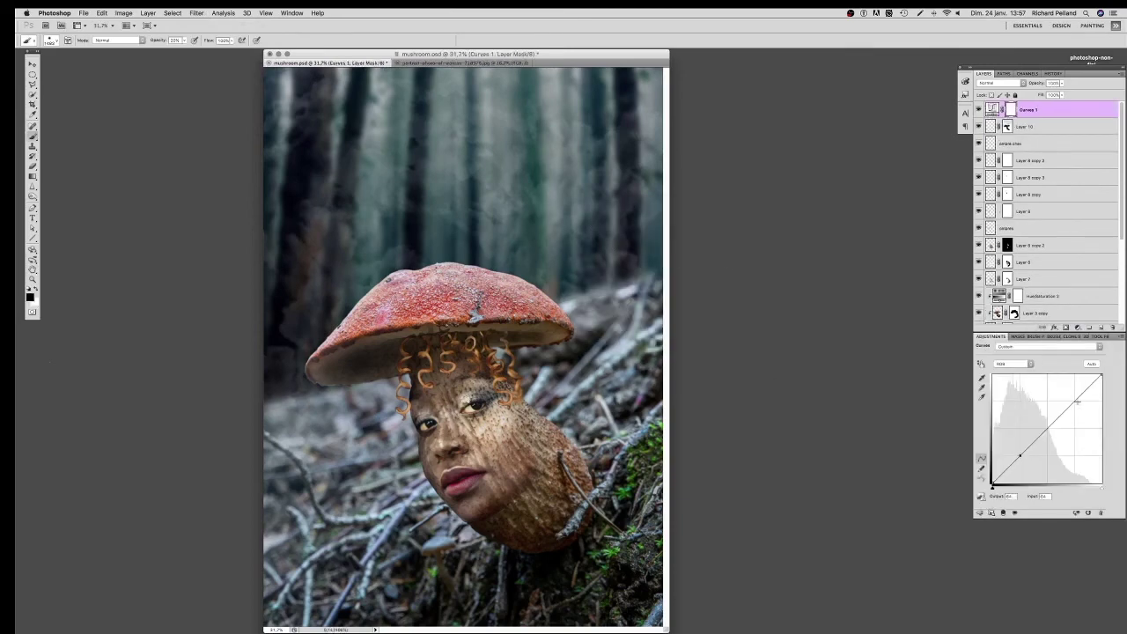
click(1077, 327)
click(1039, 387)
drag(1100, 376, 1100, 423)
Step: Mask a large ellipse around the mushroom out of the darkening, feathered to 83 px
click(32, 76)
drag(290, 99, 636, 588)
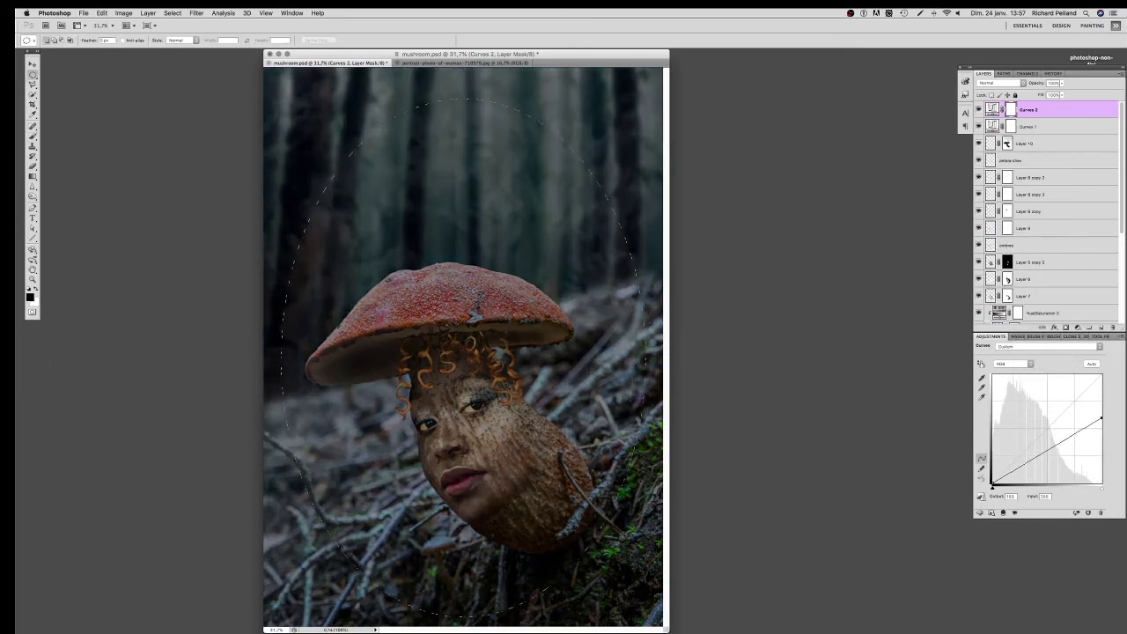
key(alt+BackSpace)
key(super+d)
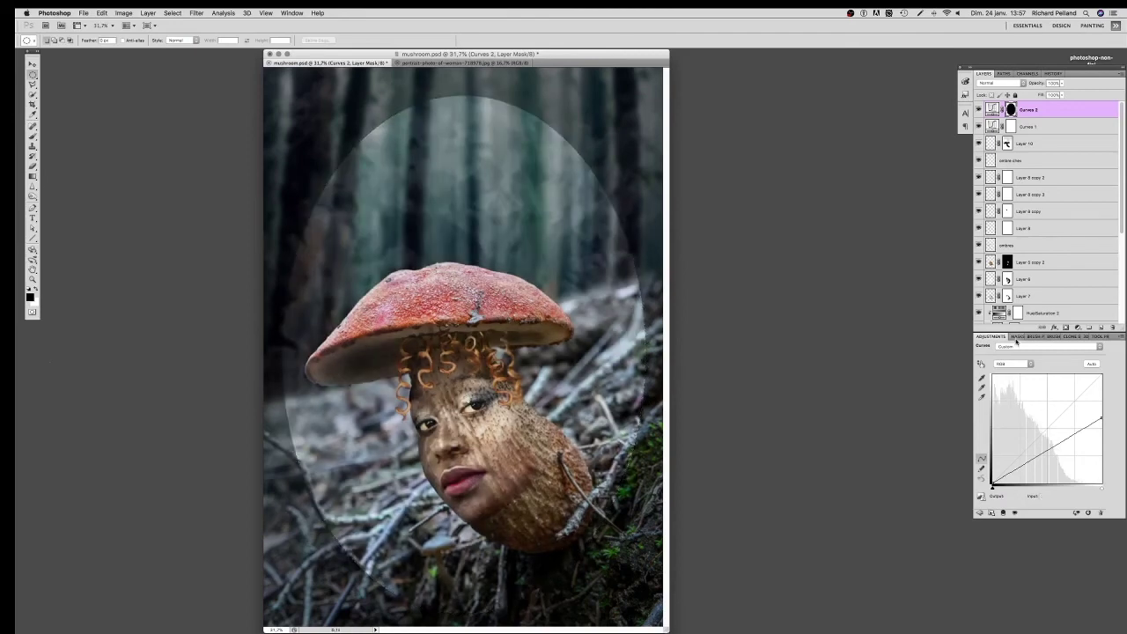
click(1016, 340)
drag(986, 391, 1049, 391)
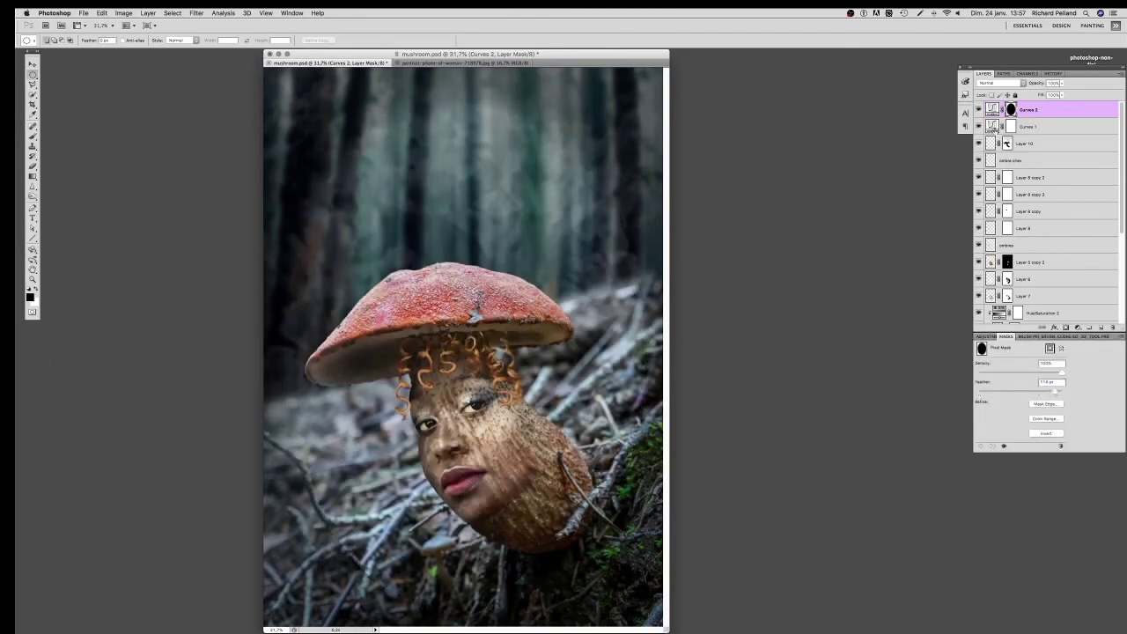
Step: Add a Gradient Map above Layer 10, blended as Soft Light at about 39% opacity
click(992, 145)
key(b)
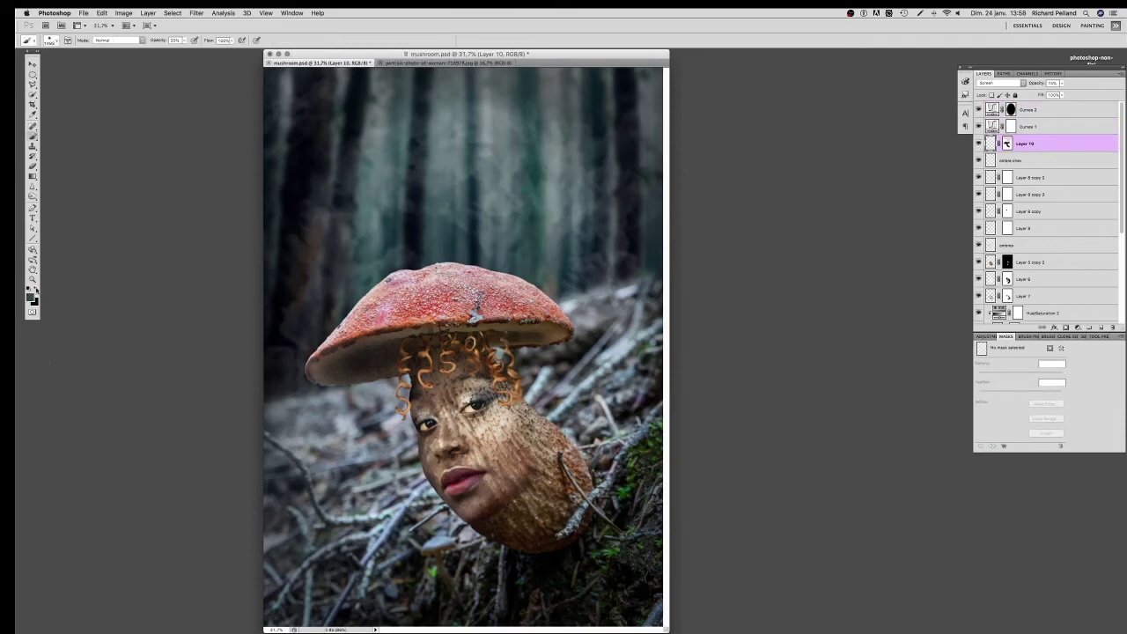
click(1077, 328)
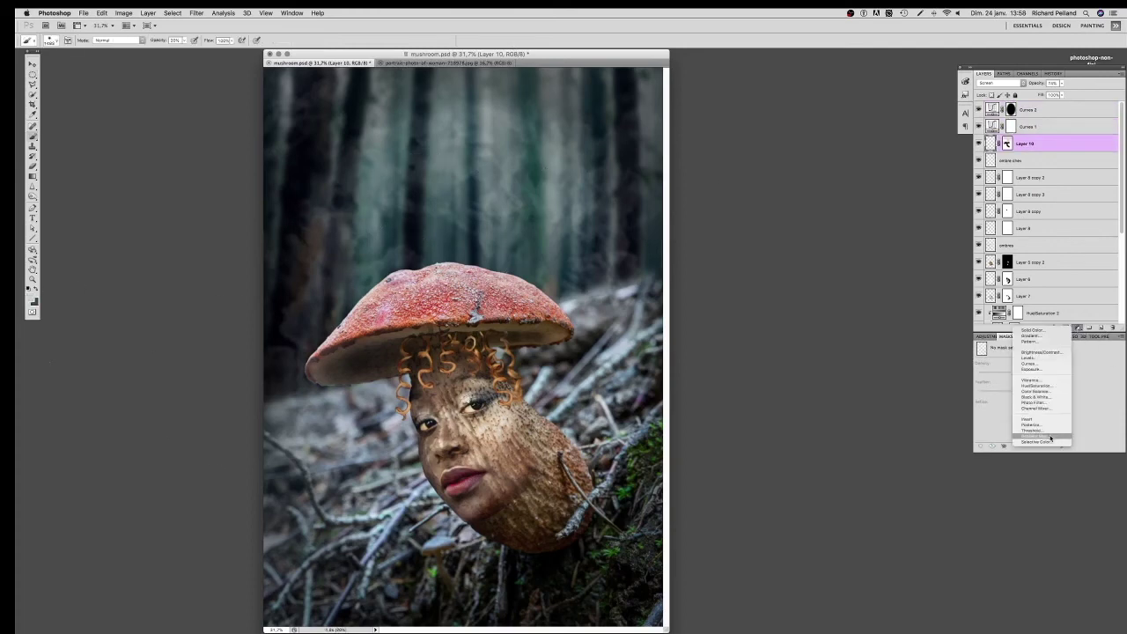
click(1038, 437)
click(999, 83)
click(990, 159)
click(999, 88)
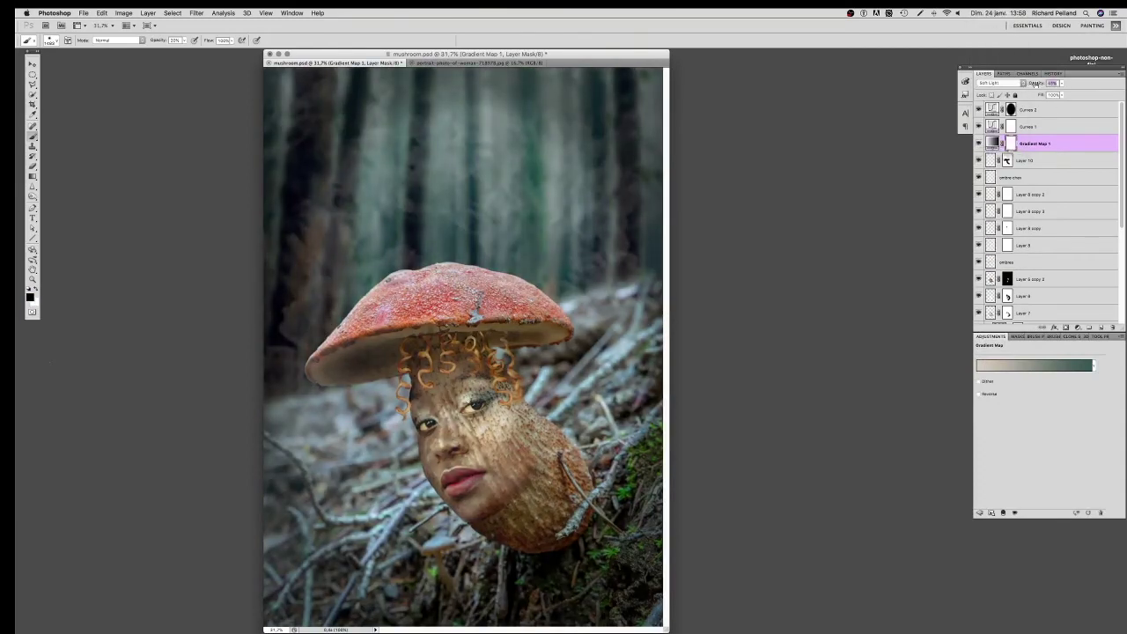
Step: Compare the toning on and off, then hide the mushroom and lower layers
click(979, 144)
click(979, 143)
click(979, 143)
click(979, 143)
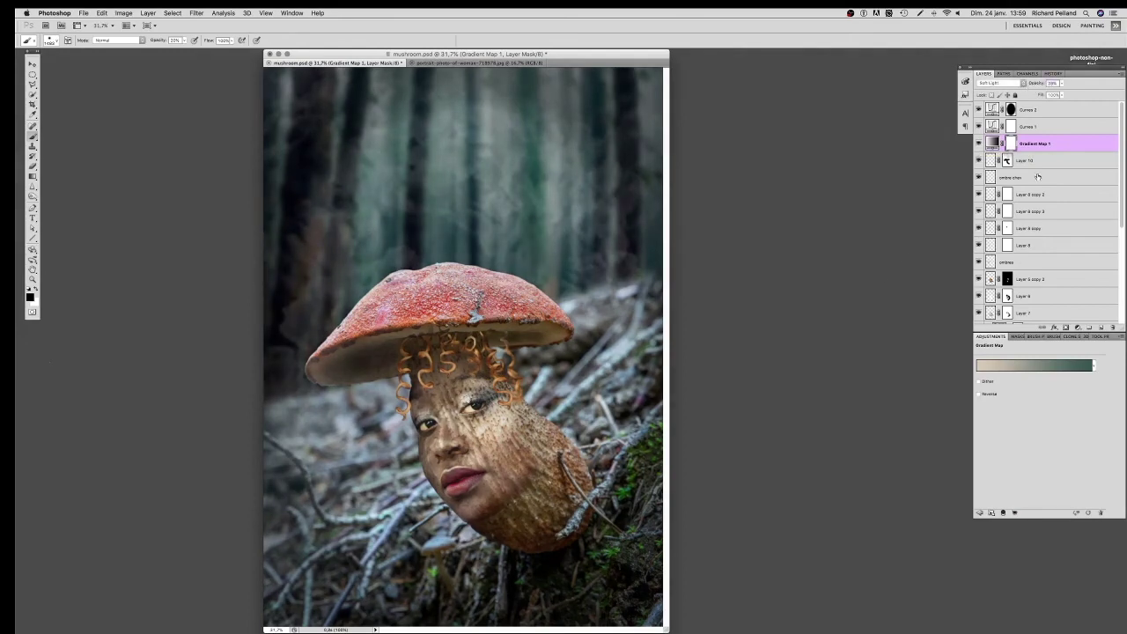
scroll(1004, 126, down, 2)
scroll(1008, 265, down, 2)
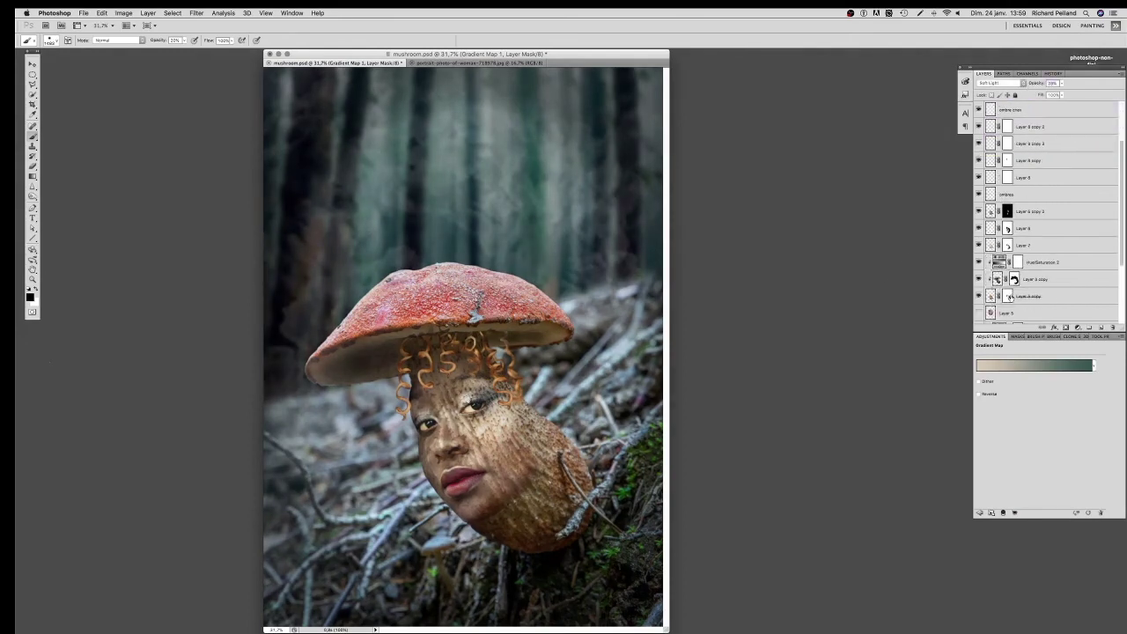
scroll(990, 297, down, 3)
drag(977, 298, 991, 265)
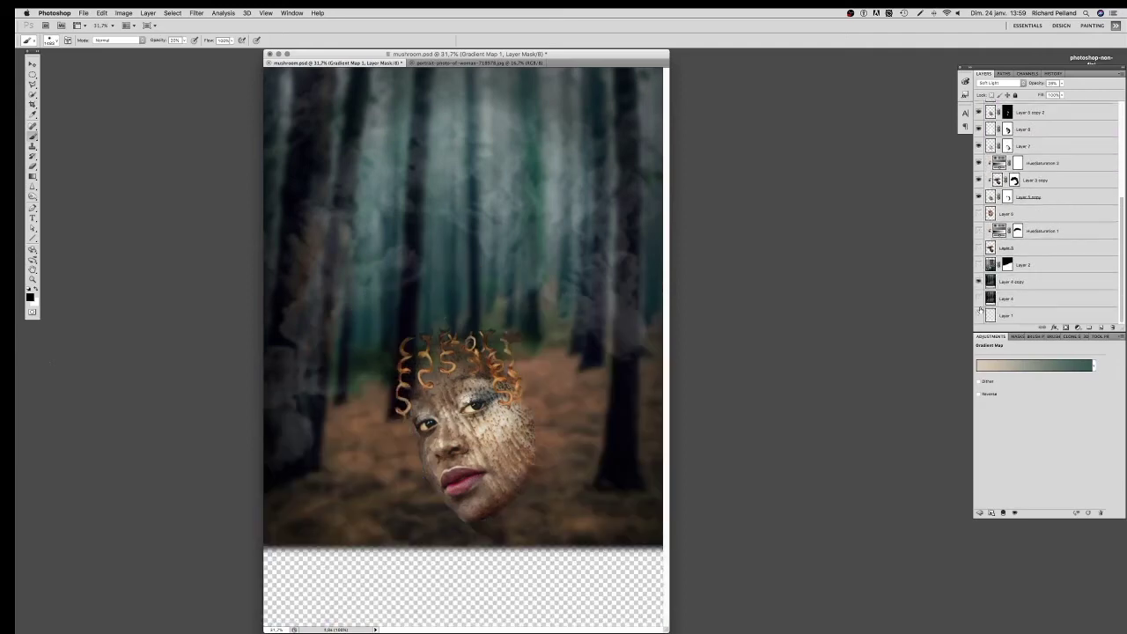
Step: Discard an empty new layer, hide the smudge shadows layer and reshow the mushroom cap
key(ctrl+shift+alt+n)
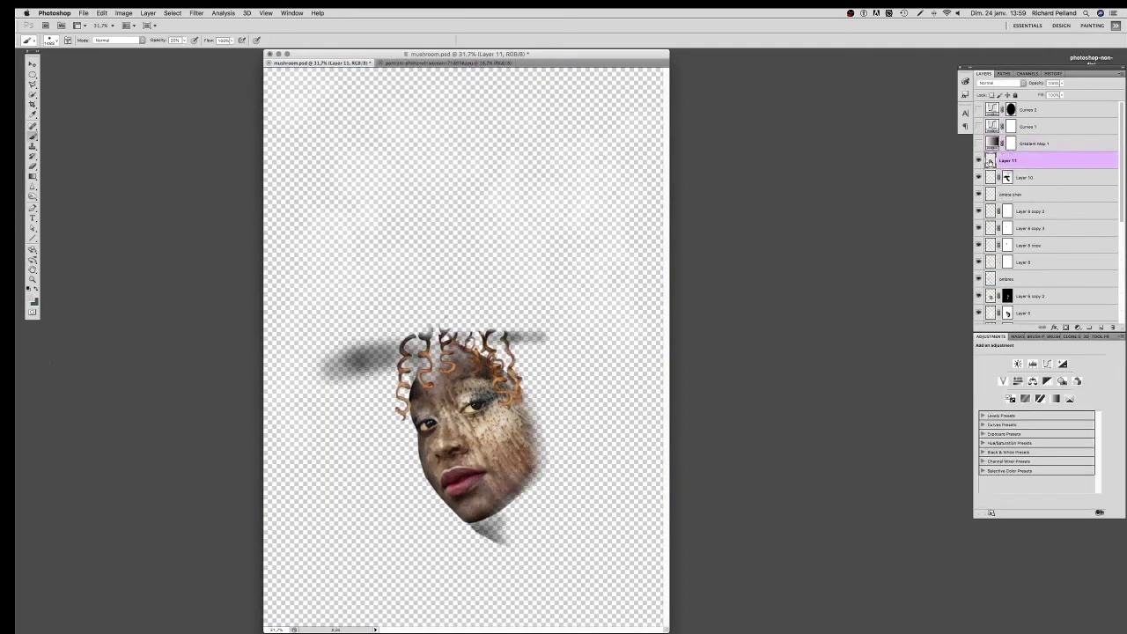
key(Delete)
click(977, 262)
scroll(977, 264, down, 3)
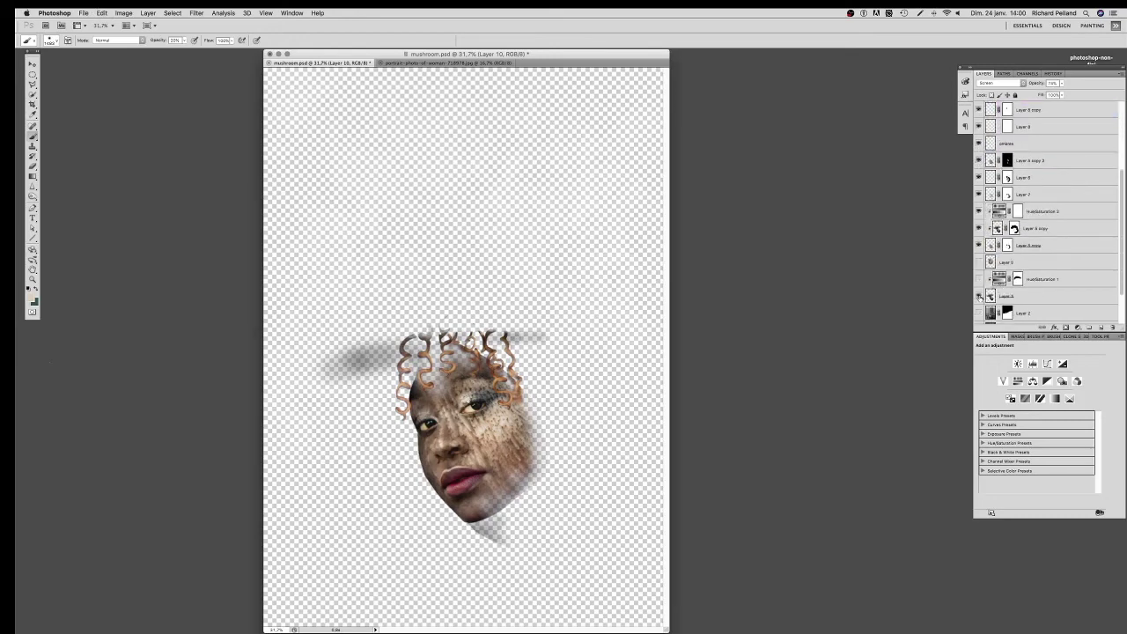
click(978, 296)
scroll(1013, 229, up, 2)
Step: Group the source layers beneath merged Layer 11 into Group 1
click(1012, 160)
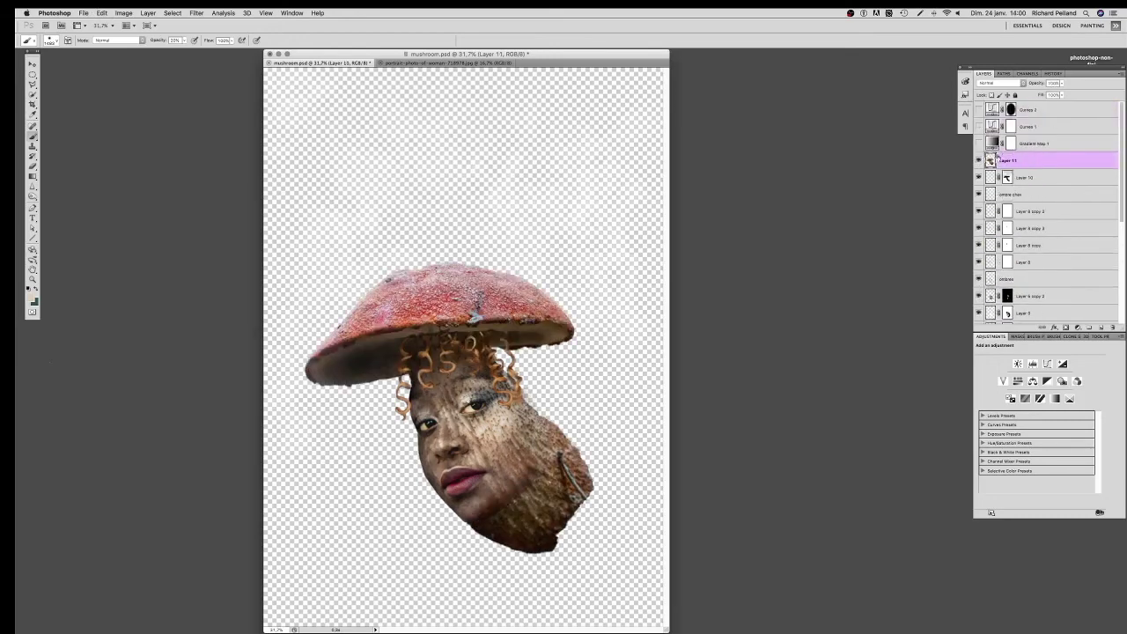
scroll(1012, 228, down, 3)
shift+click(1025, 296)
key(ctrl+g)
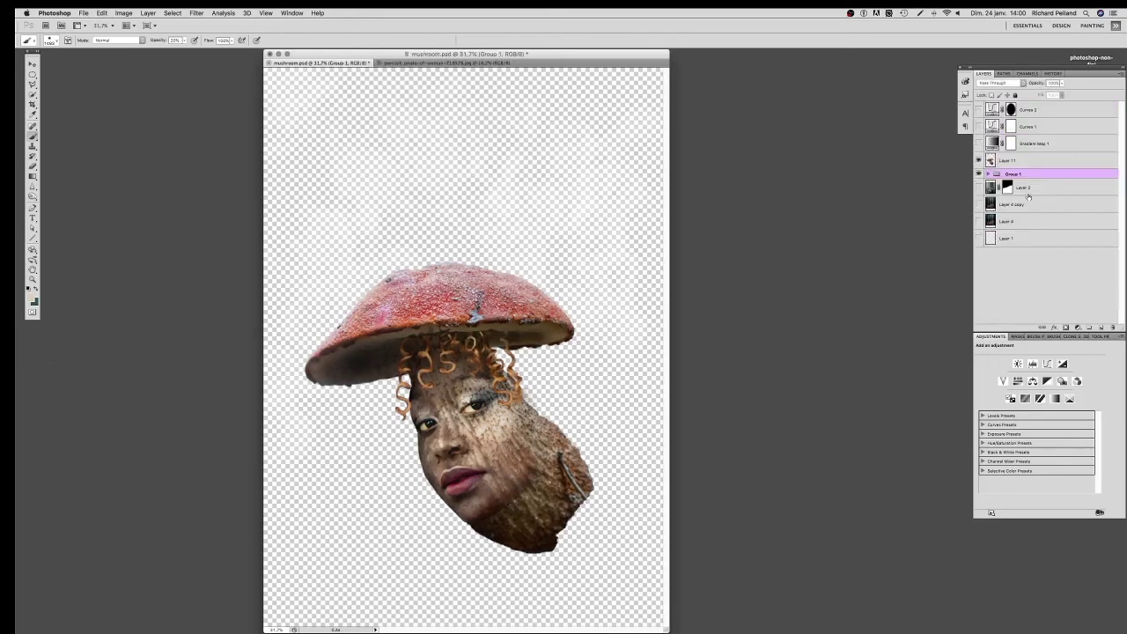
Step: Show the forest background again and add a Curves adjustment above Layer 4 copy
click(978, 187)
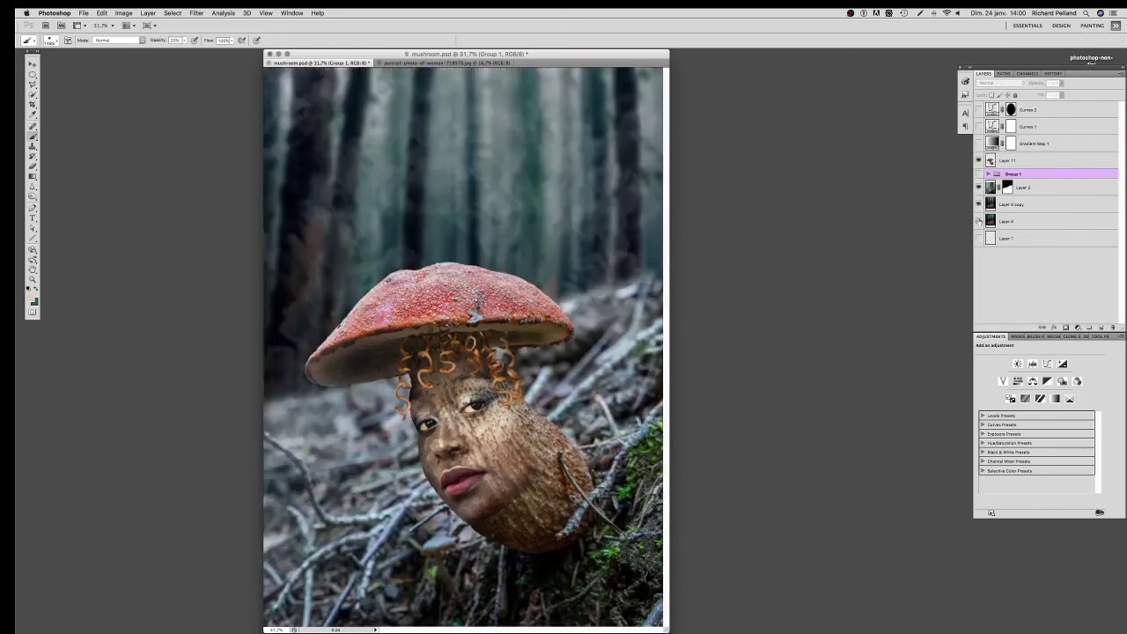
click(1012, 205)
click(1078, 327)
click(1039, 363)
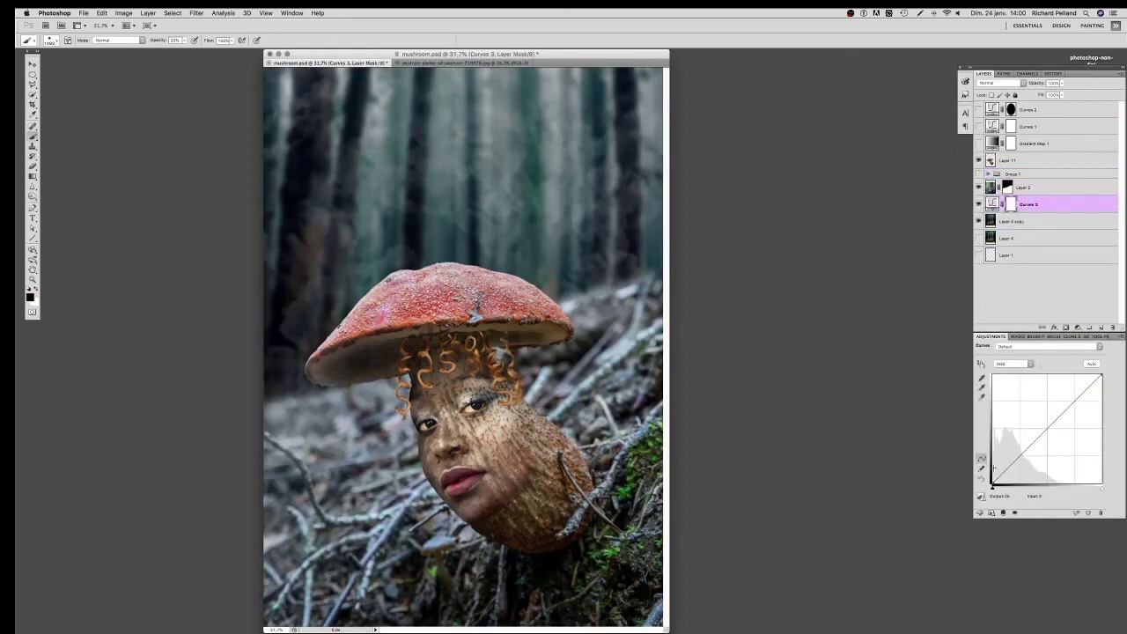
Step: Darken the forest with Curves 3 and add a clipped, inverted darkening Curves 4 on Layer 2
drag(1100, 376, 1102, 398)
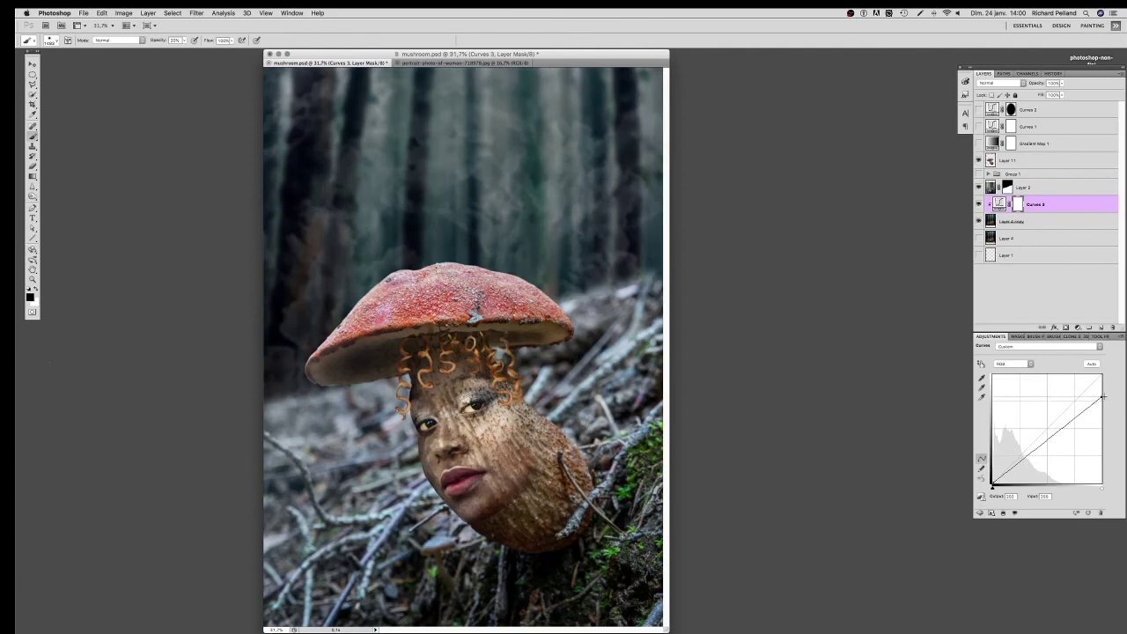
click(991, 186)
click(1038, 363)
click(1002, 513)
drag(1101, 377, 1103, 400)
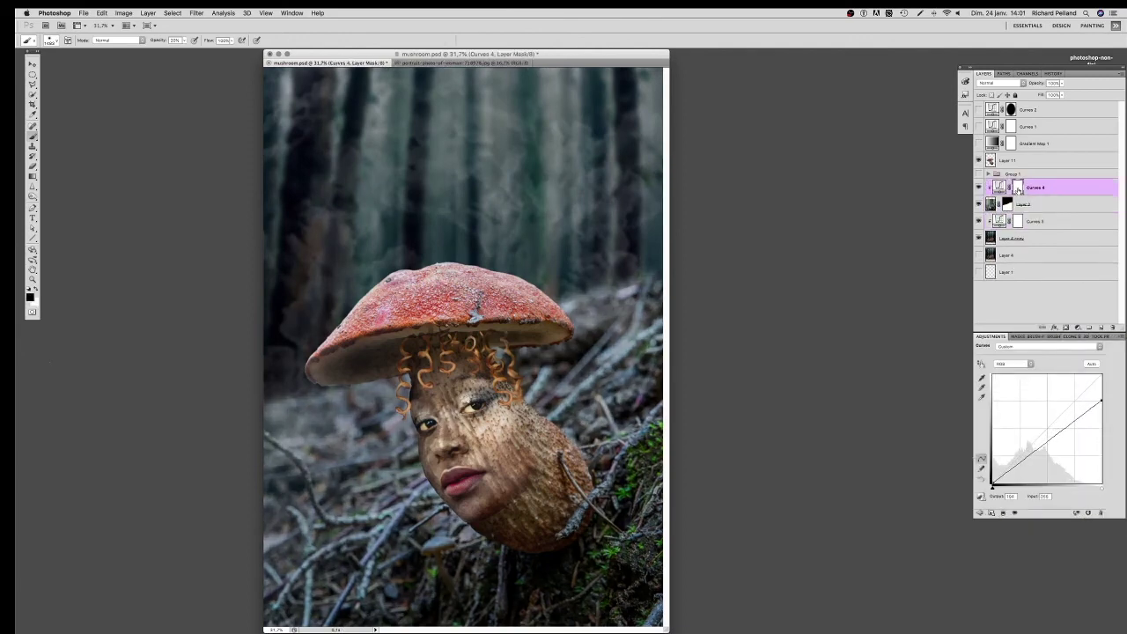
key(ctrl+i)
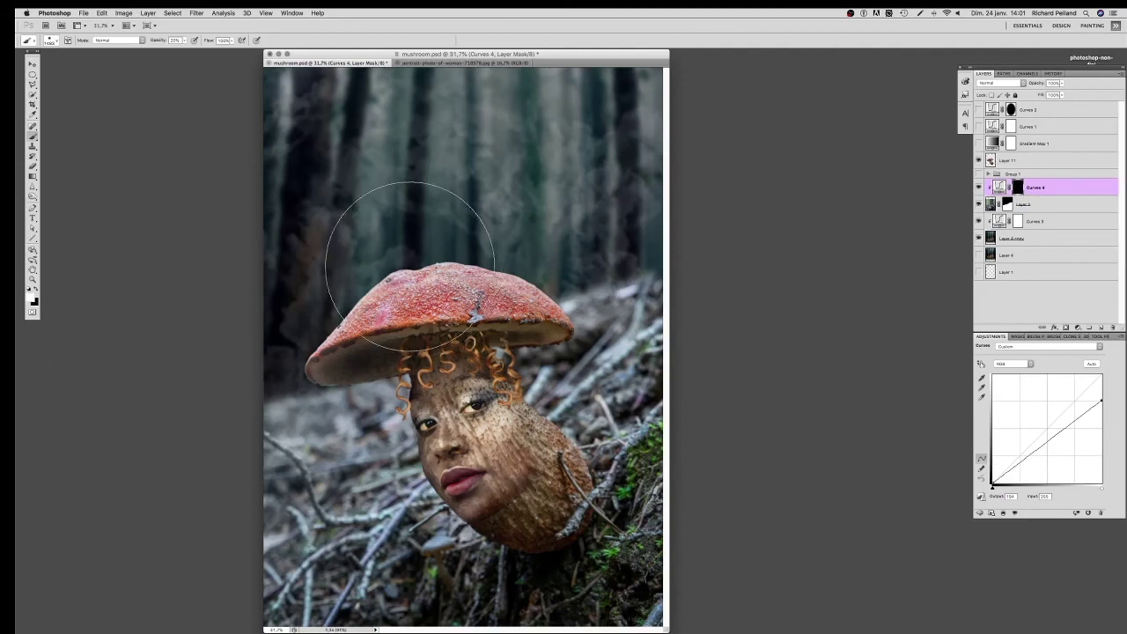
drag(364, 390, 335, 390)
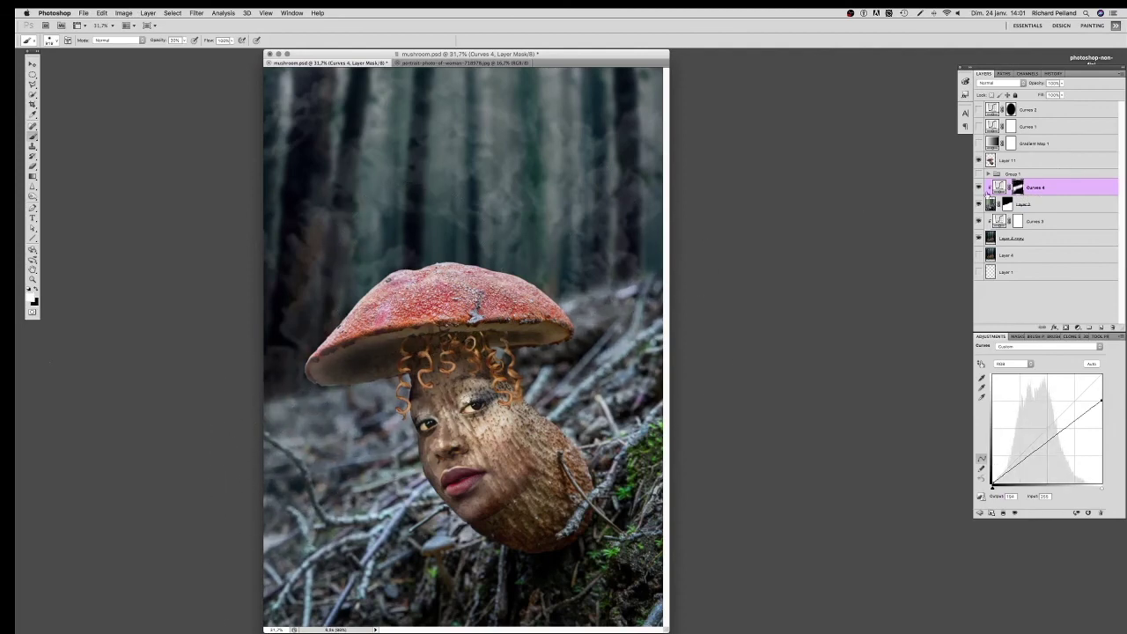
click(978, 188)
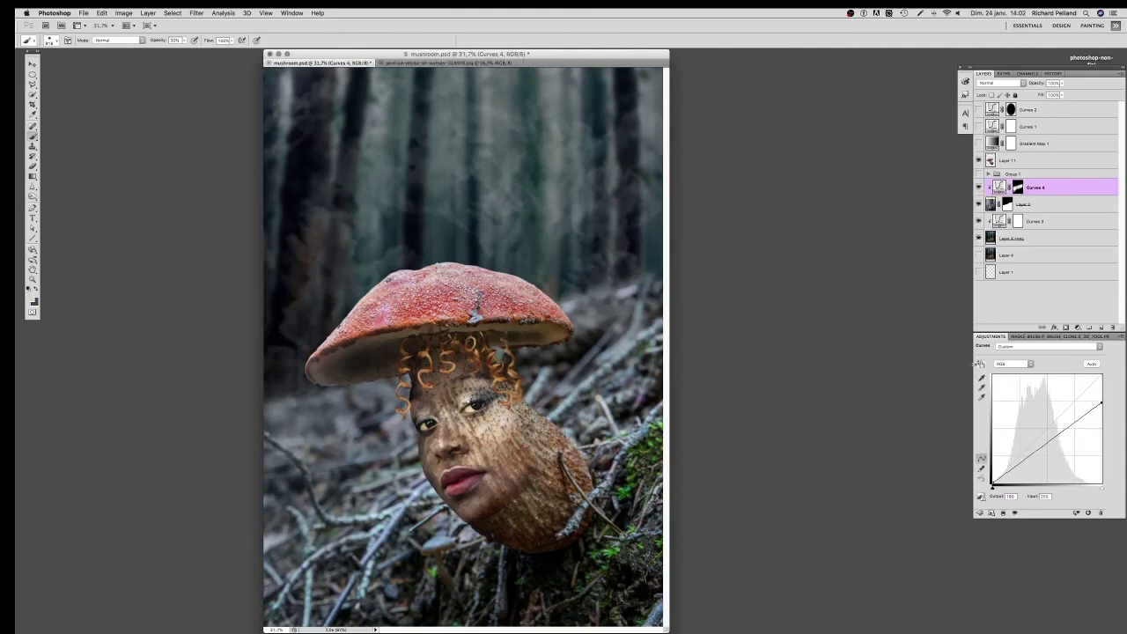
Step: Add inverted Curves 5 above Layer 11 and paint darkening onto the mushroom and face
click(1008, 160)
click(1077, 326)
click(1034, 368)
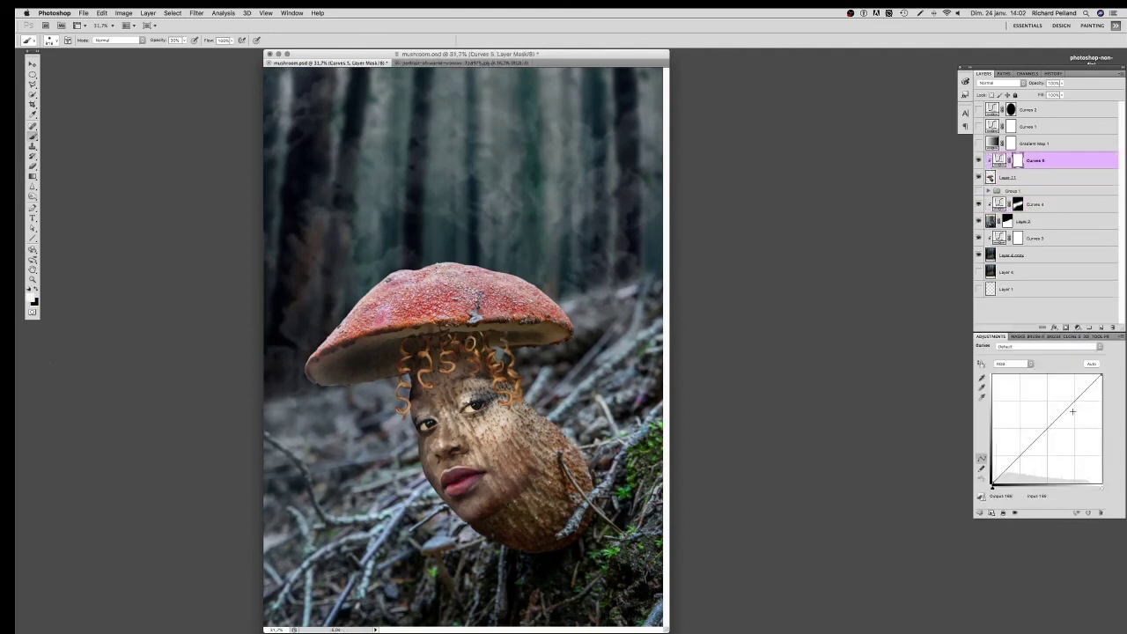
drag(1099, 381, 1100, 394)
key(super+i)
right_click(396, 370)
click(385, 365)
drag(371, 374, 526, 348)
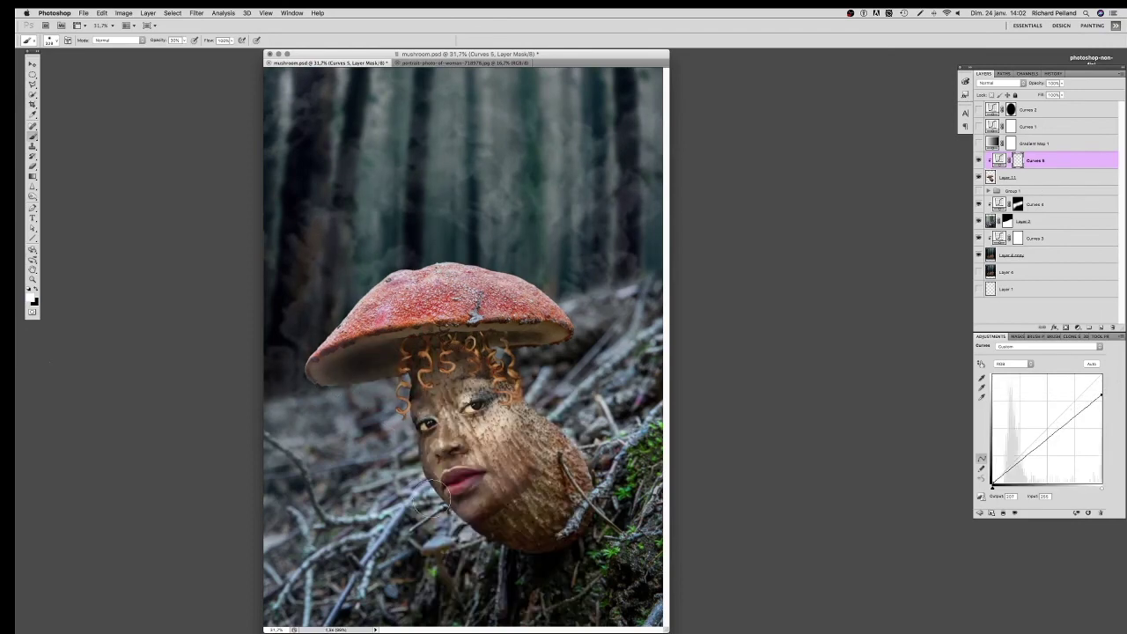
drag(403, 452, 391, 452)
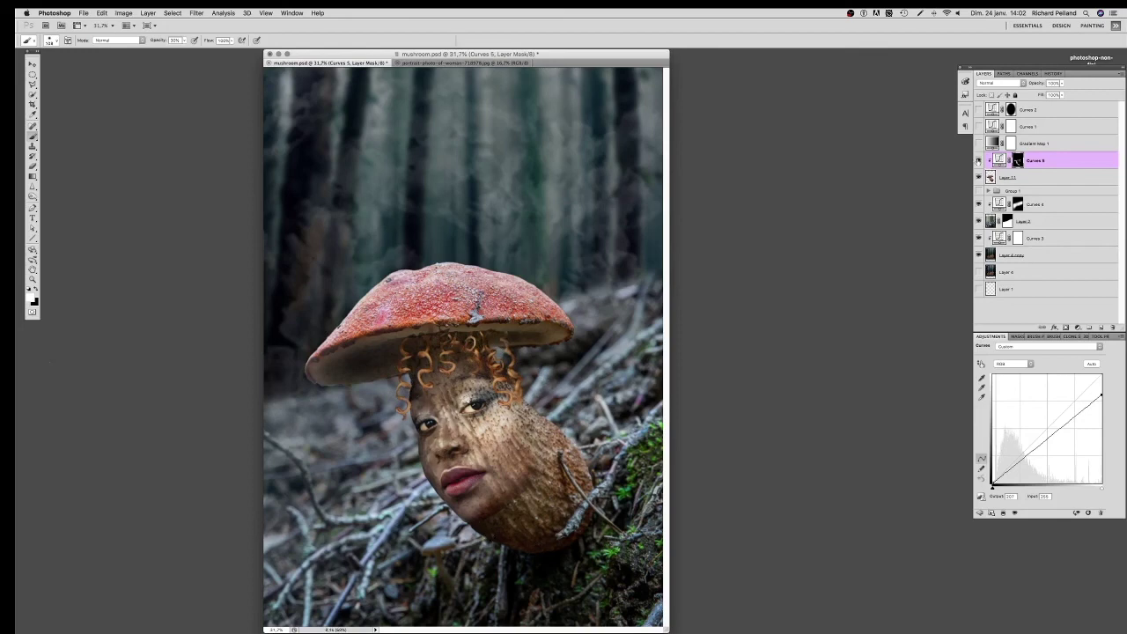
Step: Add inverted Curves 6 above Layer 11 and paint brightening onto the face and mushroom cap
click(992, 177)
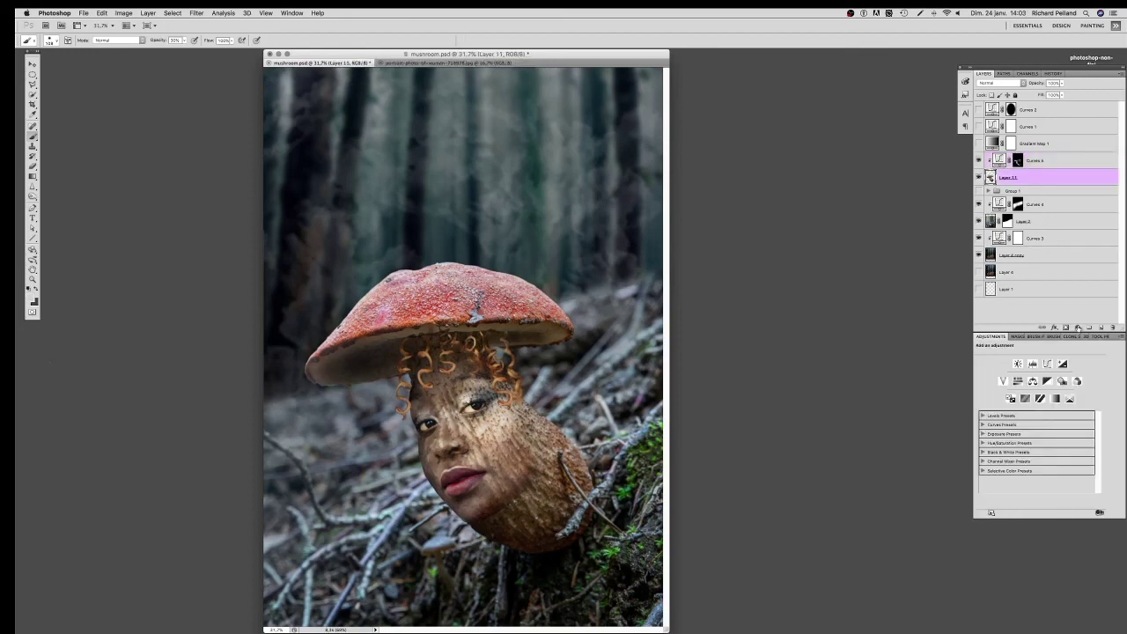
click(1077, 328)
click(1039, 387)
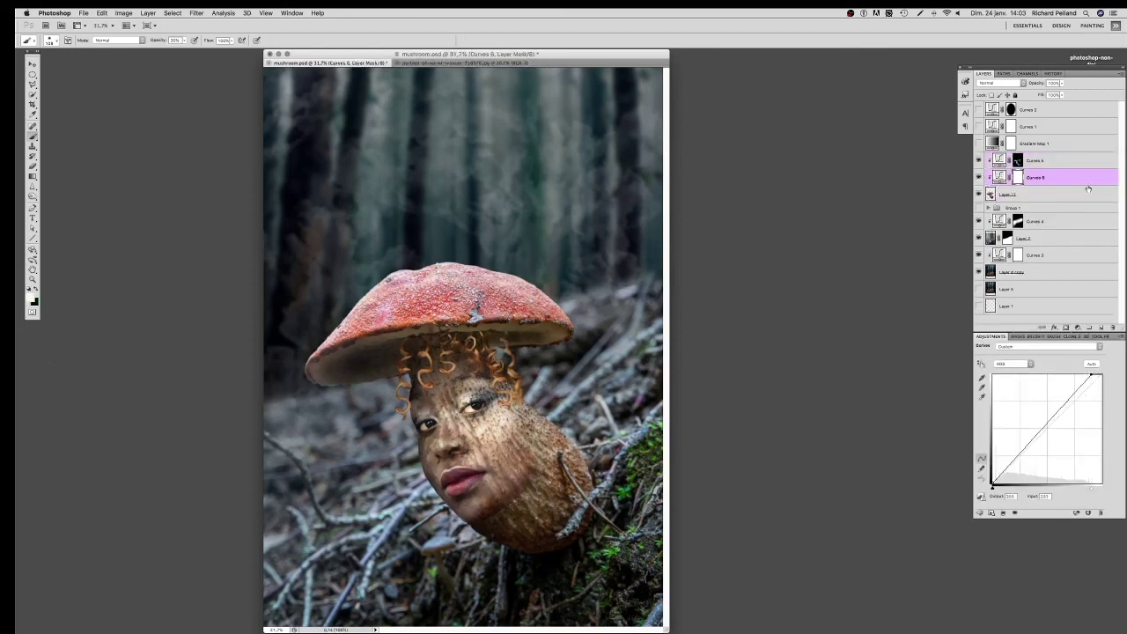
key(ctrl+i)
scroll(467, 403, up, 4)
scroll(467, 403, down, 1)
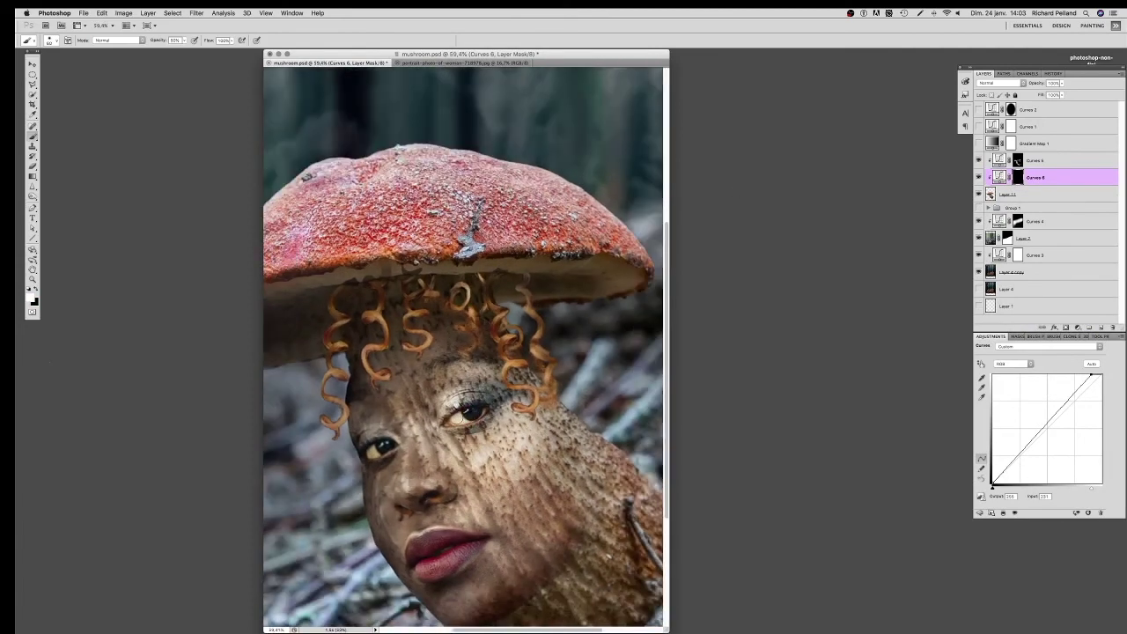
drag(471, 544, 519, 449)
drag(542, 198, 454, 161)
scroll(453, 158, down, 1)
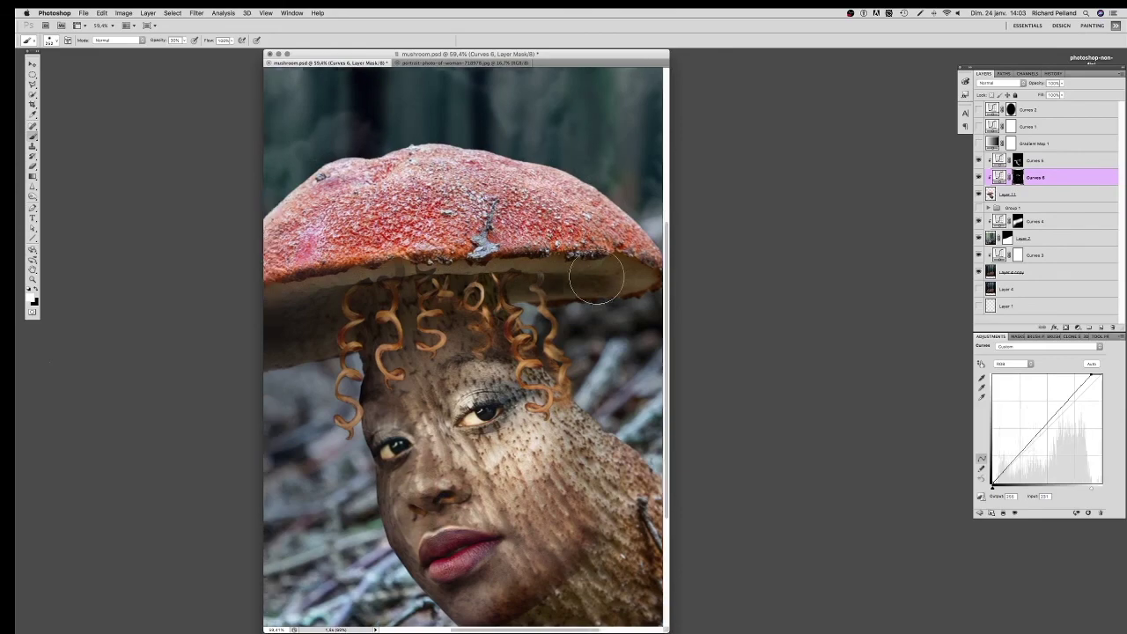
scroll(302, 353, down, 2)
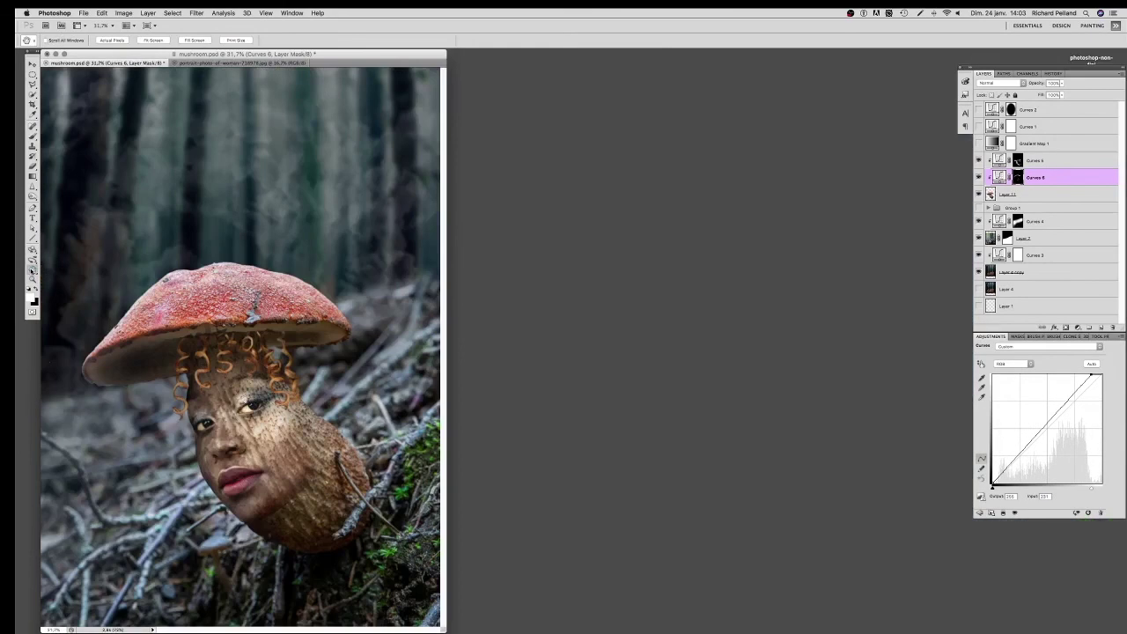
drag(370, 295, 584, 296)
click(1003, 193)
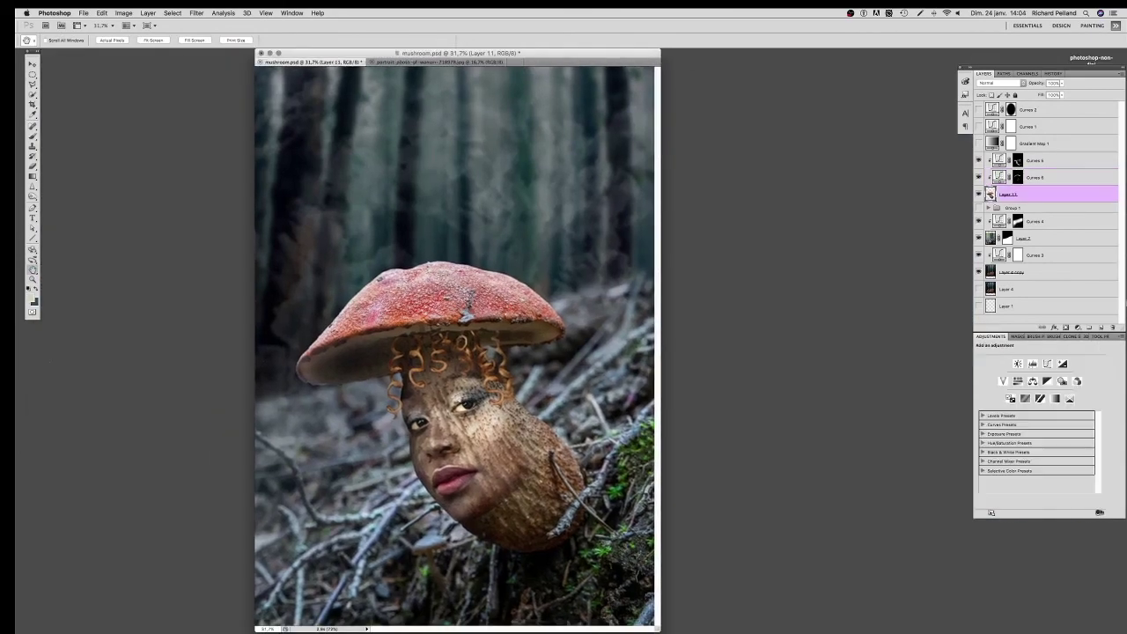
Step: Paint a soft shadow below the mushroom on new Layer 12 and turn Curves 2 back on
click(1100, 329)
key(b)
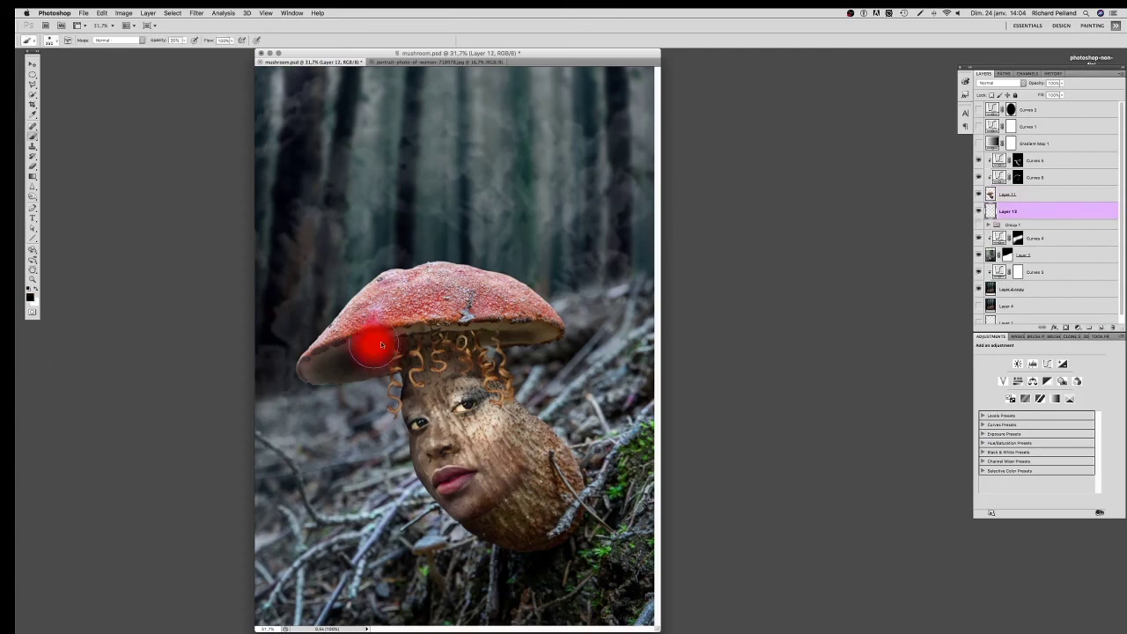
drag(484, 559, 413, 607)
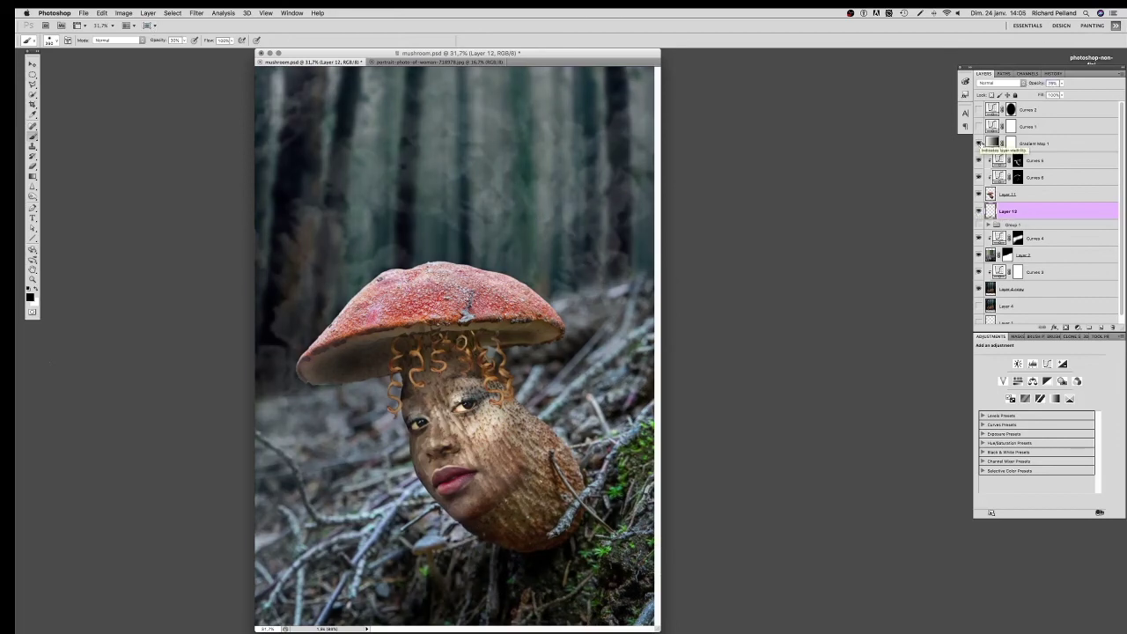
click(980, 143)
click(985, 127)
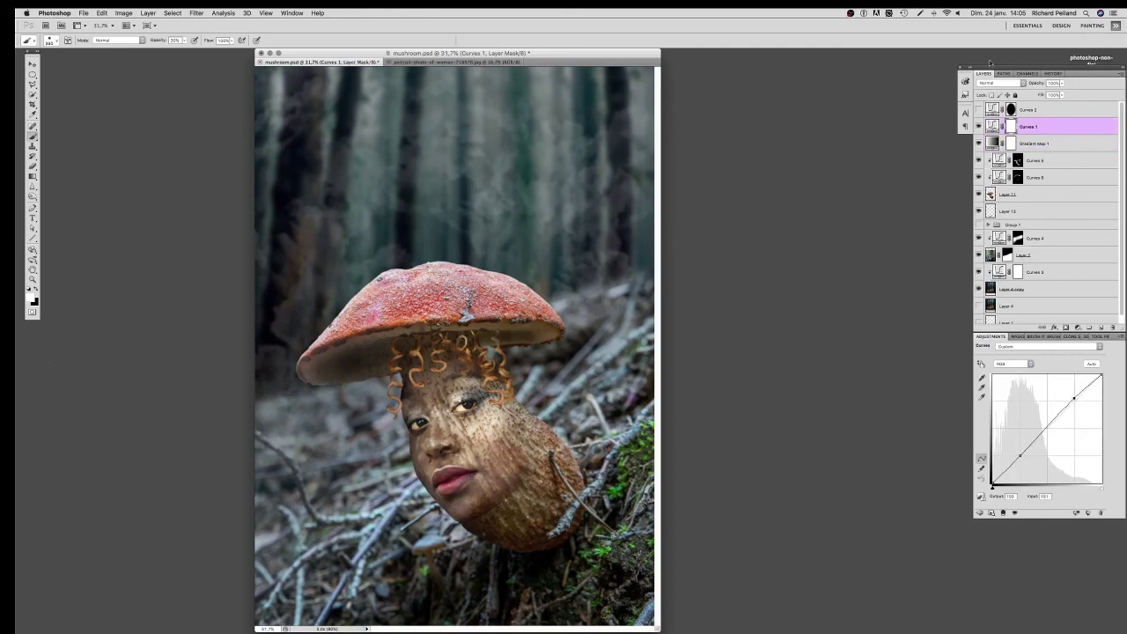
click(978, 109)
click(1030, 110)
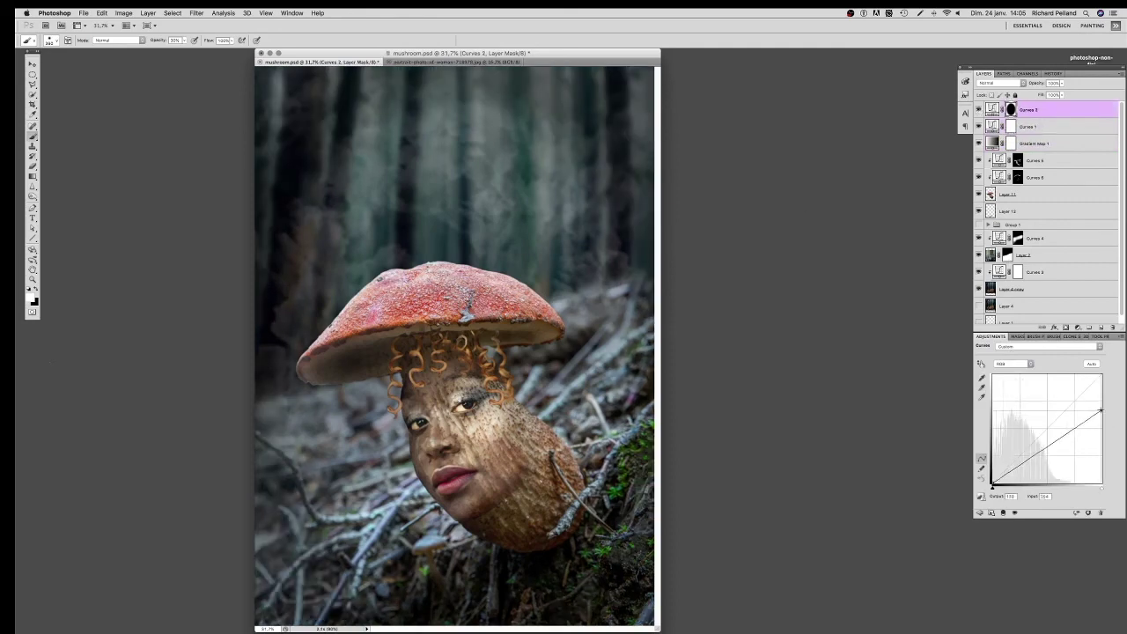
Step: Handwrite the signature 'Richland 21' at the bottom-left on new Layer 13
click(1100, 327)
click(56, 41)
drag(283, 581, 407, 594)
text(50)
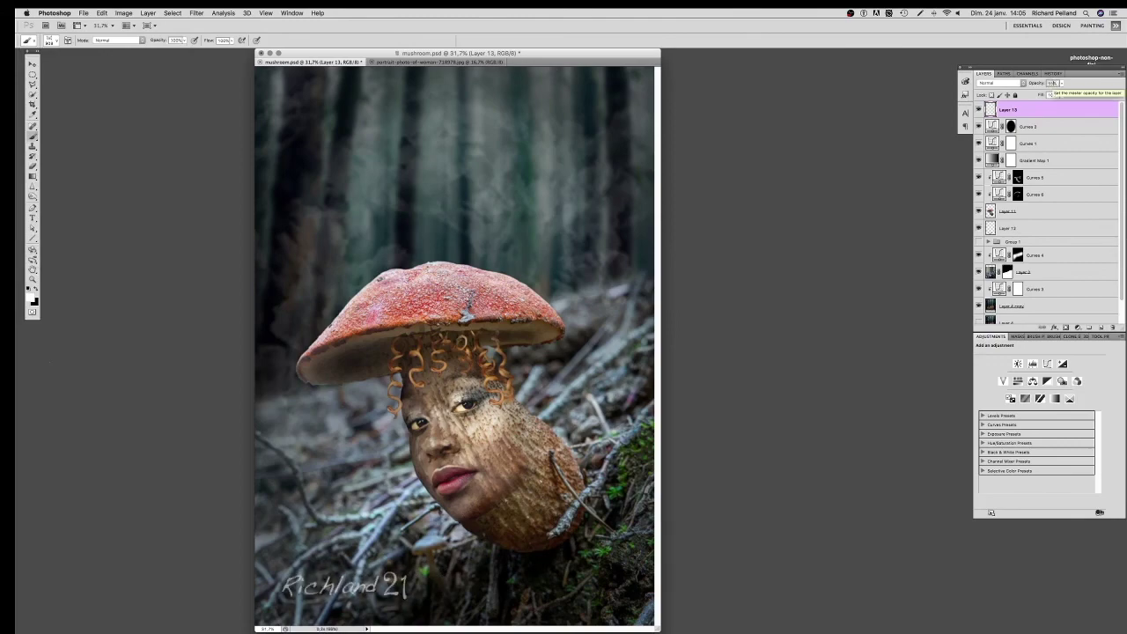